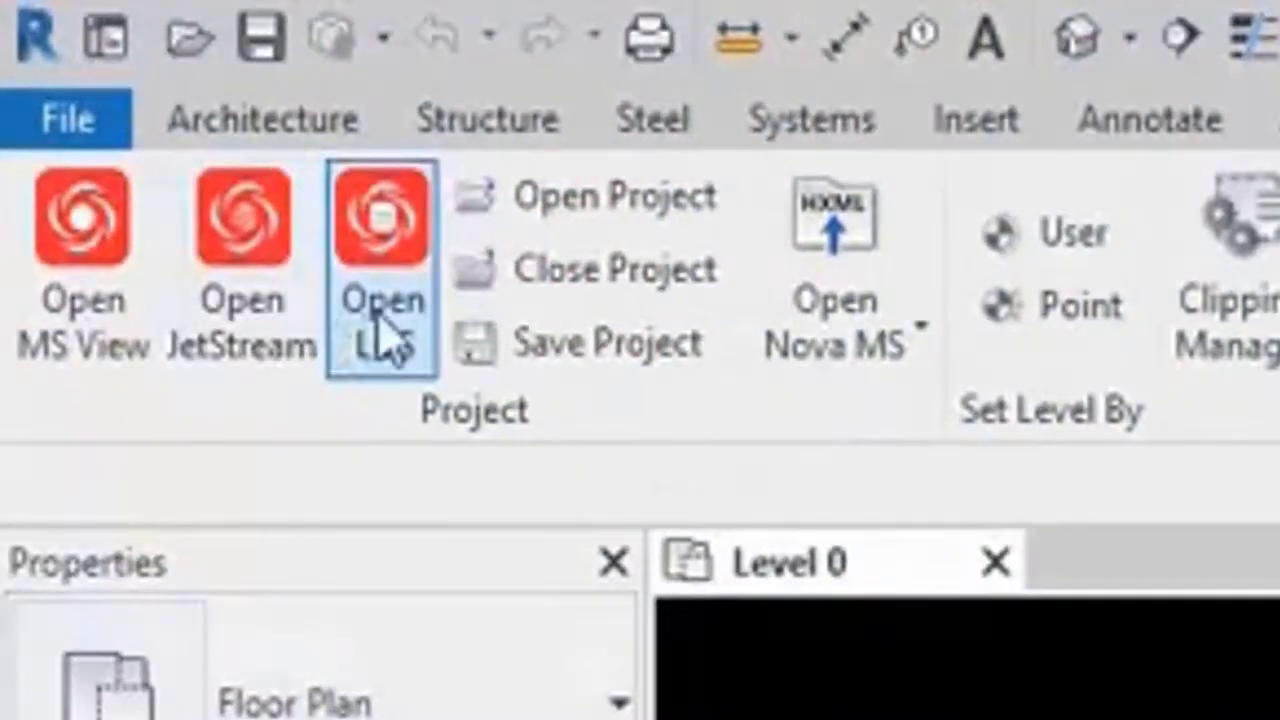
Step: Open the LGS point cloud Sporthal Boutersem 2.lgs with the World (Identity) coordinate system and 1000 units per meter
left_click(350, 305)
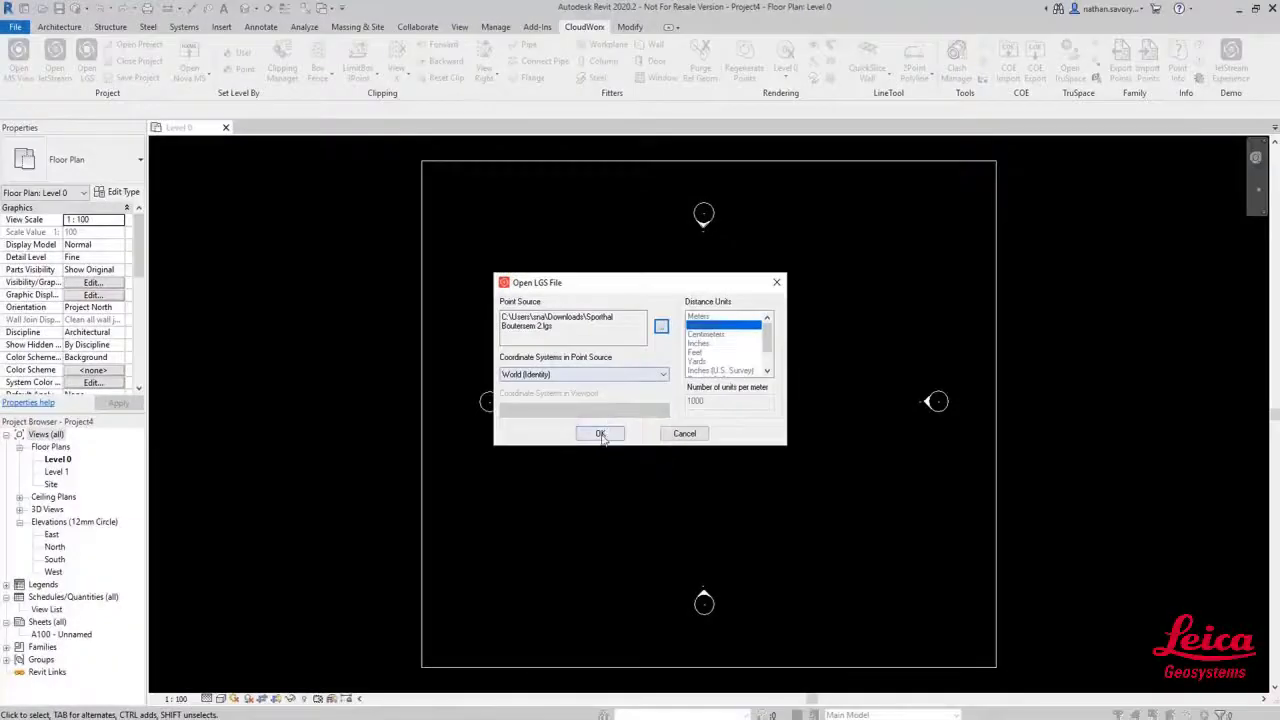
left_click(601, 434)
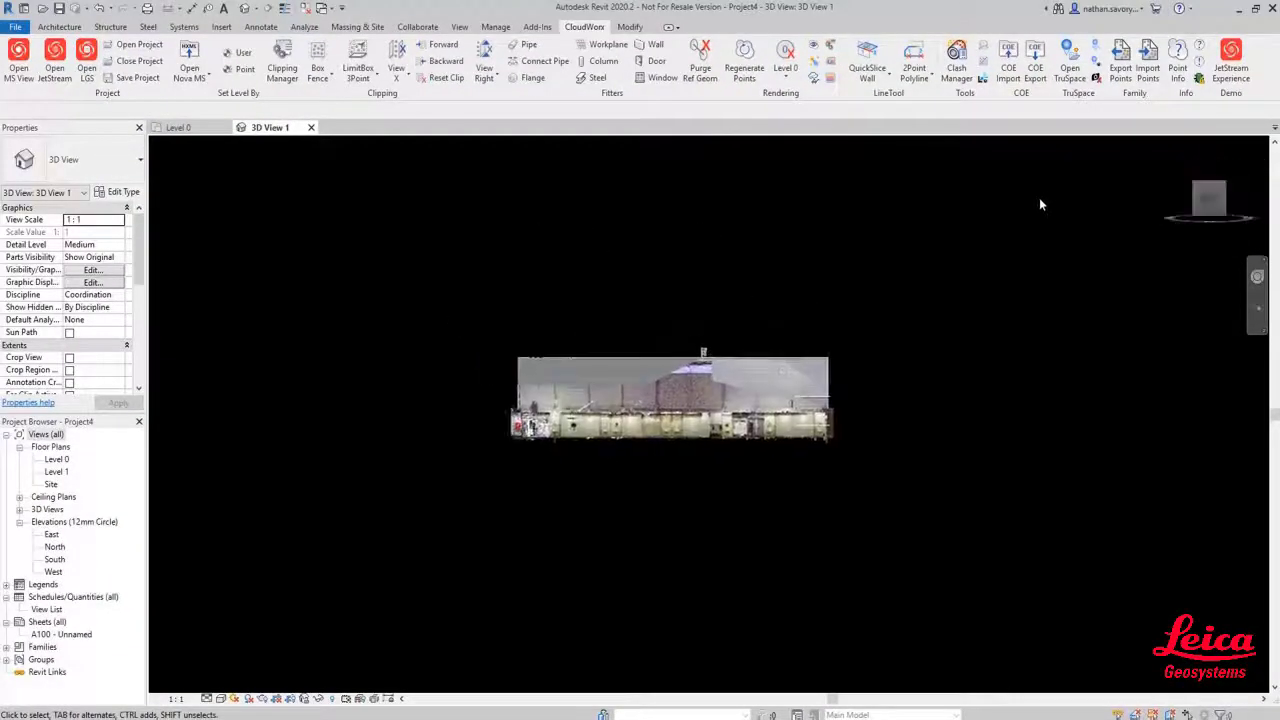
Step: Cut a horizontal QuickSlice through the building's ground-floor rooms to isolate the wall outlines
scroll(754, 480, "up", 3)
scroll(680, 450, "up", 2)
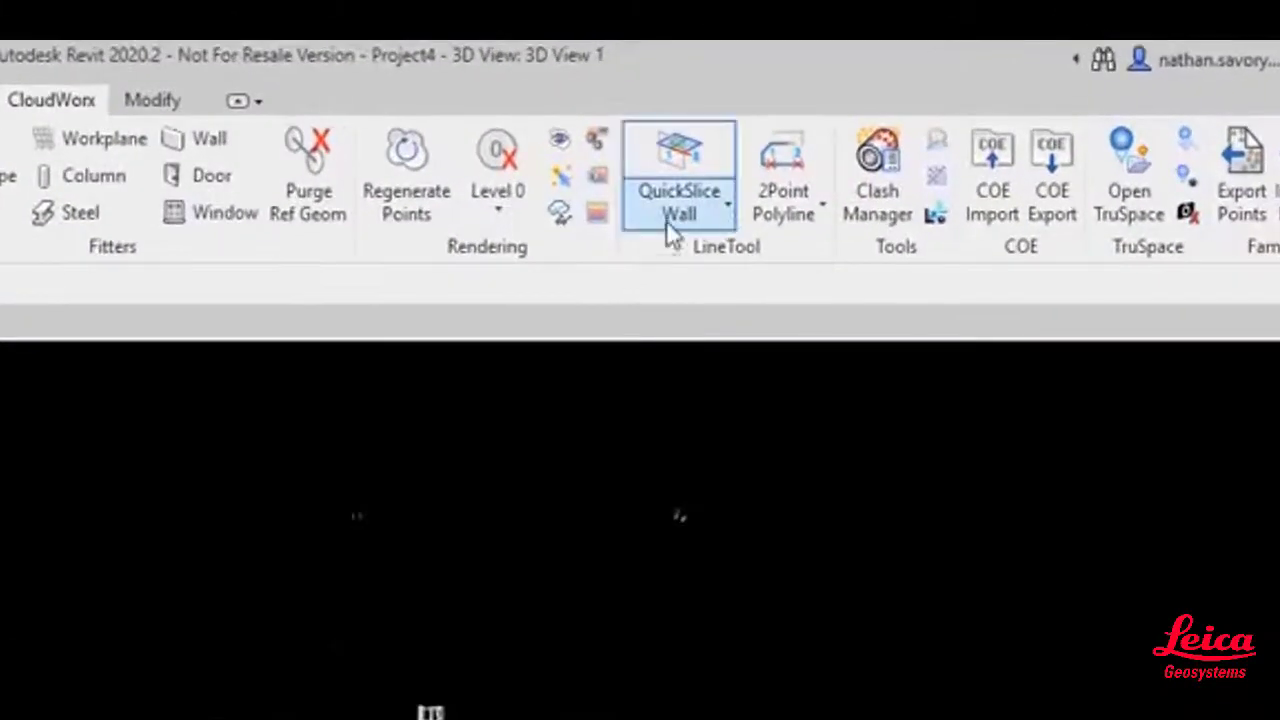
left_click(666, 220)
left_click(714, 406)
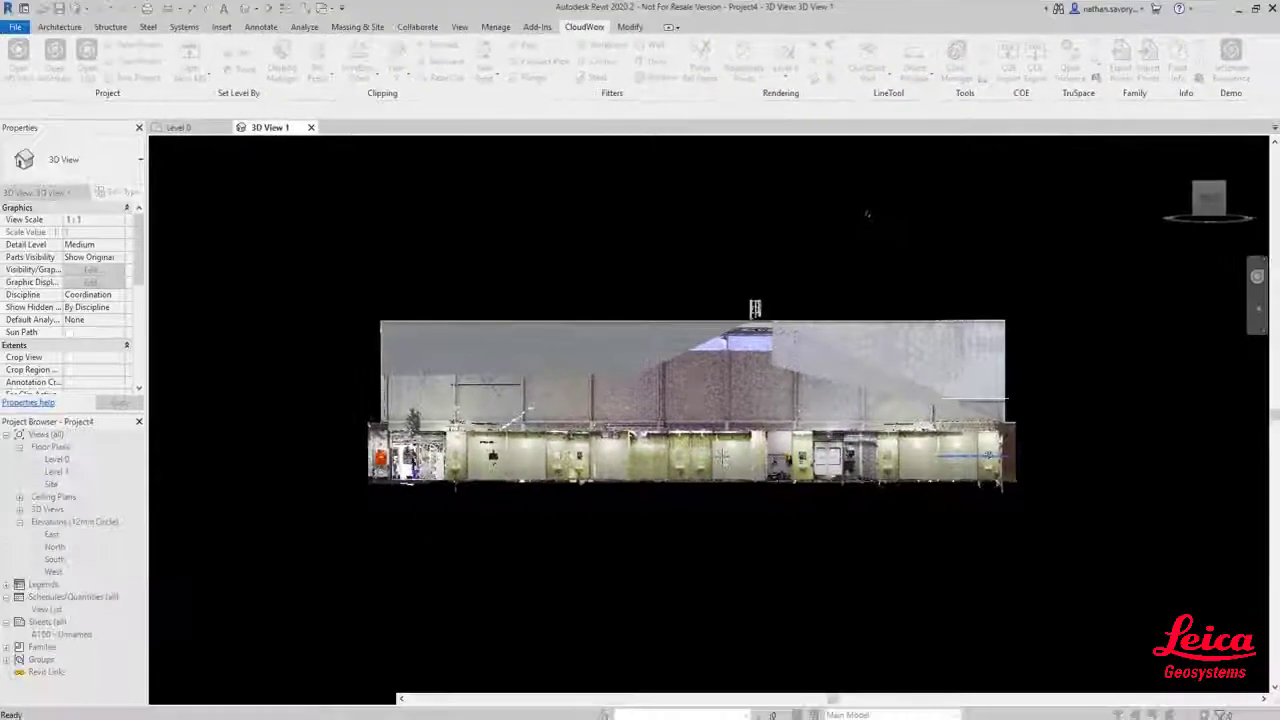
left_click(717, 457)
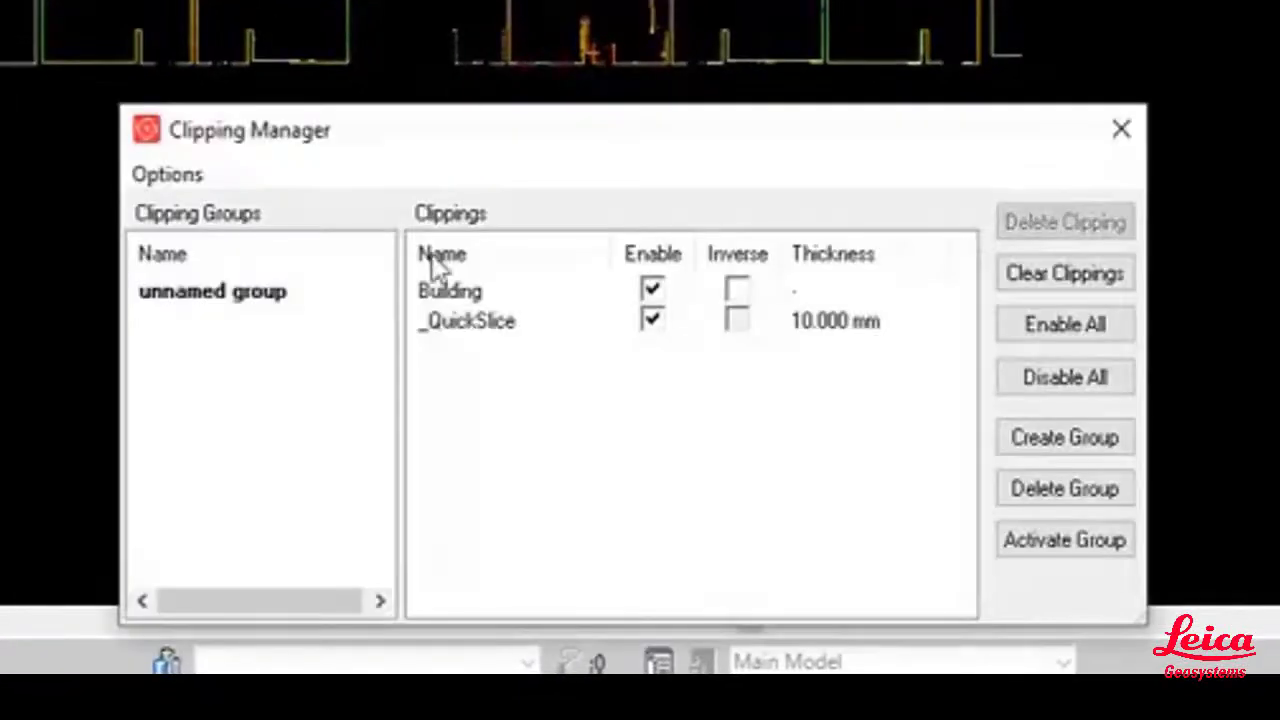
Step: Rename the QuickSlice clipping to GF slice and set its thickness to 200 mm
left_click(497, 321)
left_click(500, 321)
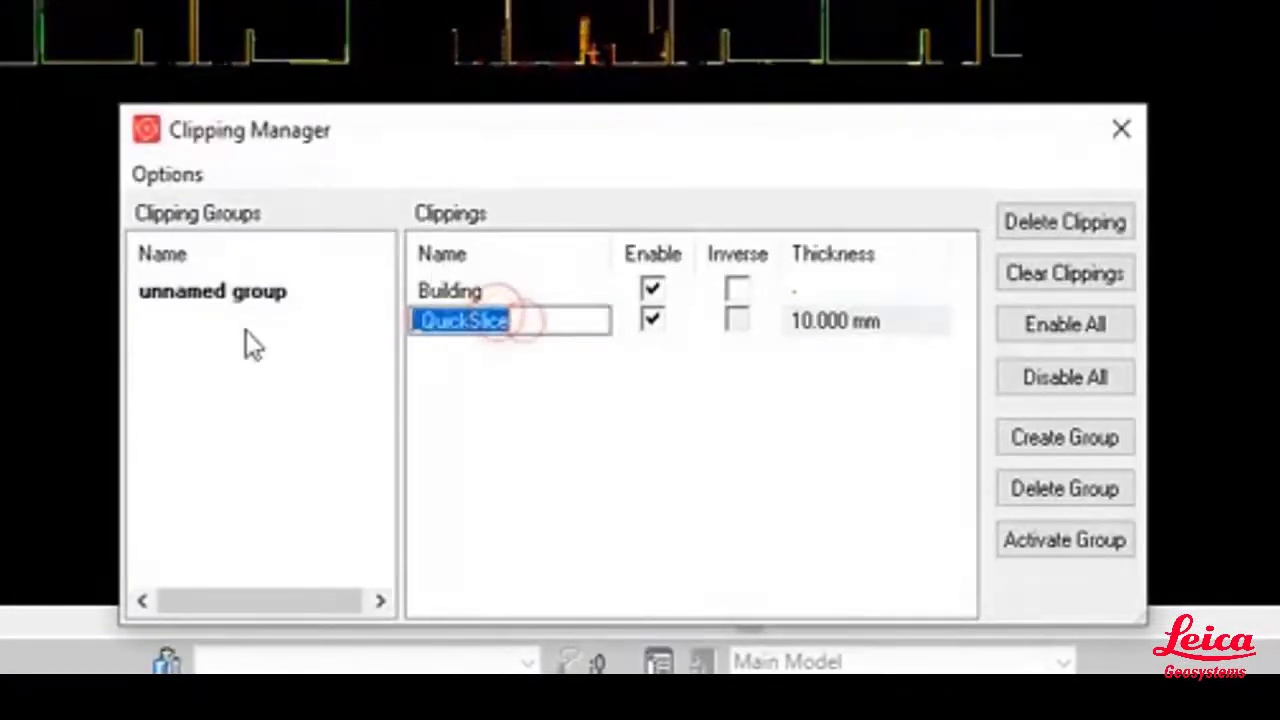
type("GF sl")
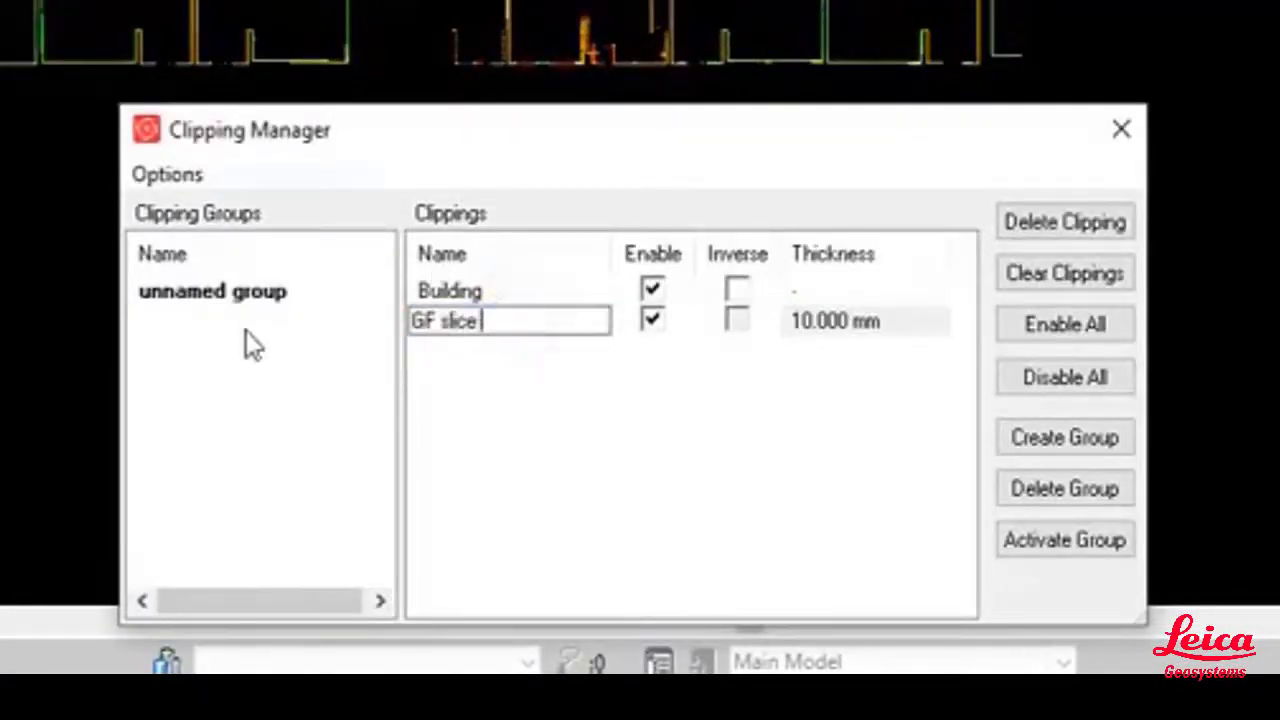
left_click(531, 392)
left_click(815, 330)
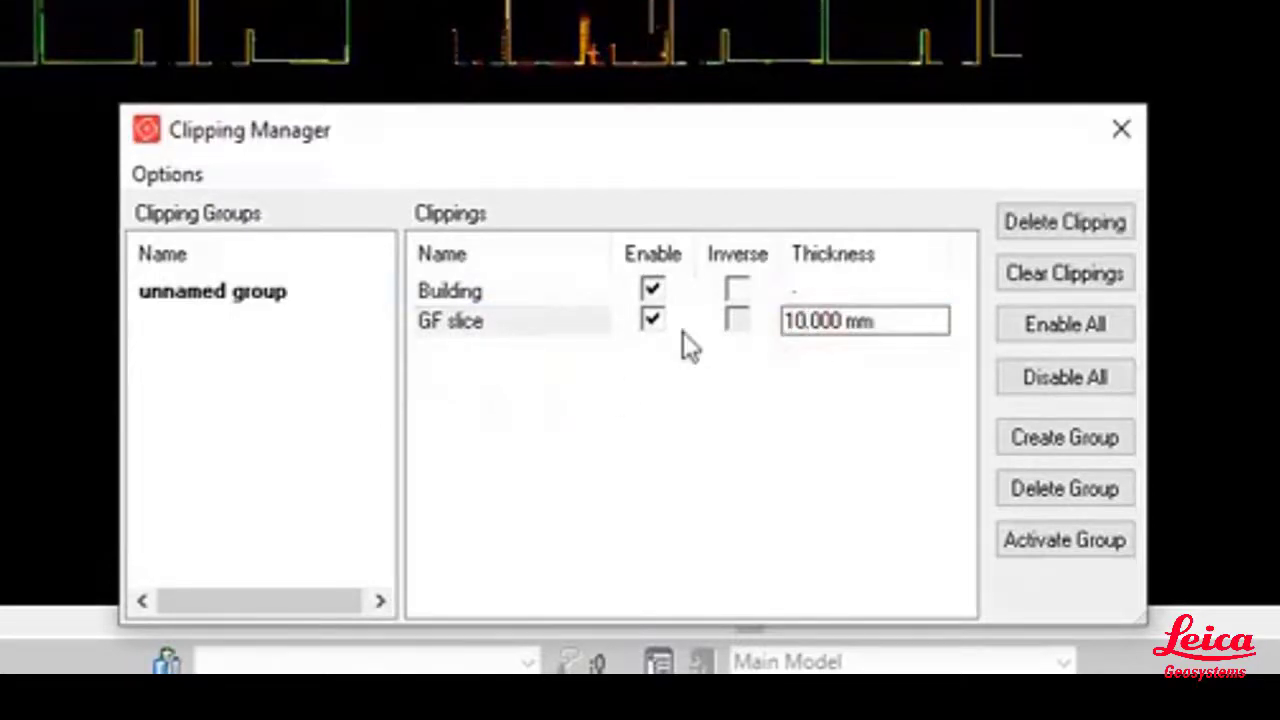
key("BackSpace")
key("BackSpace")
type("200")
key("Return")
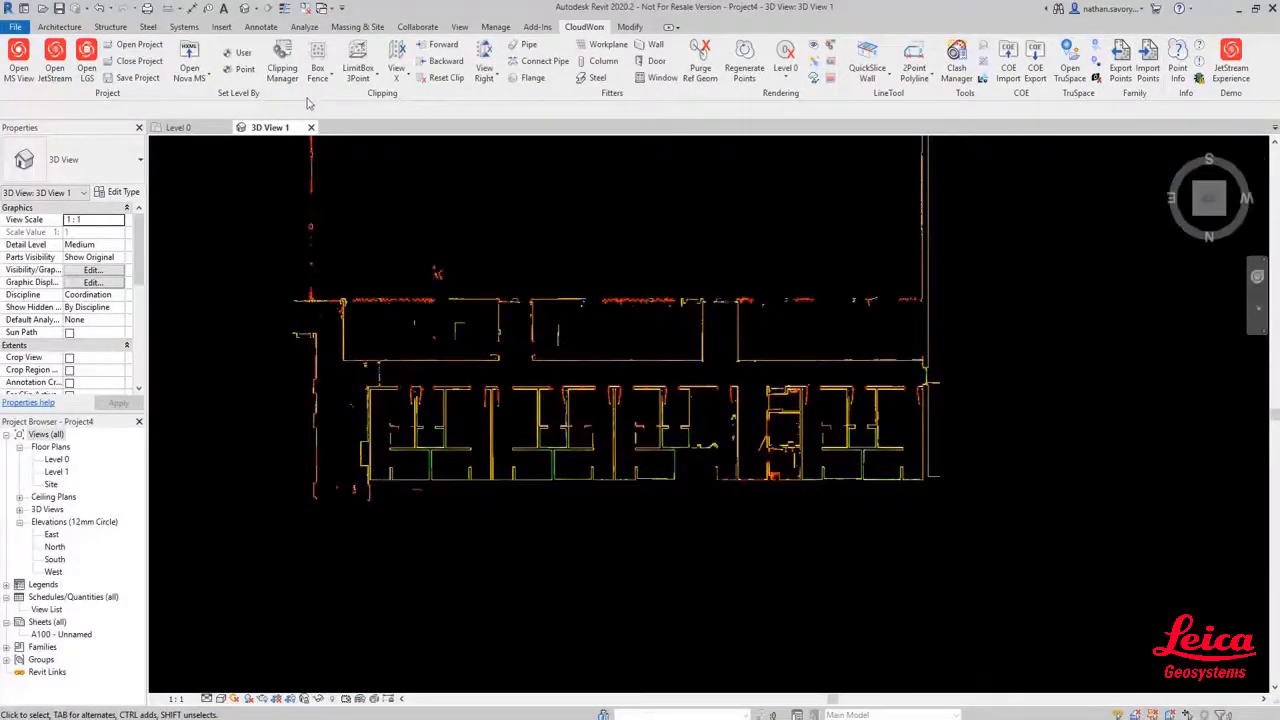
Step: Disable the GF slice clipping in the Clipping Manager while keeping the Building clipping enabled
left_click(282, 60)
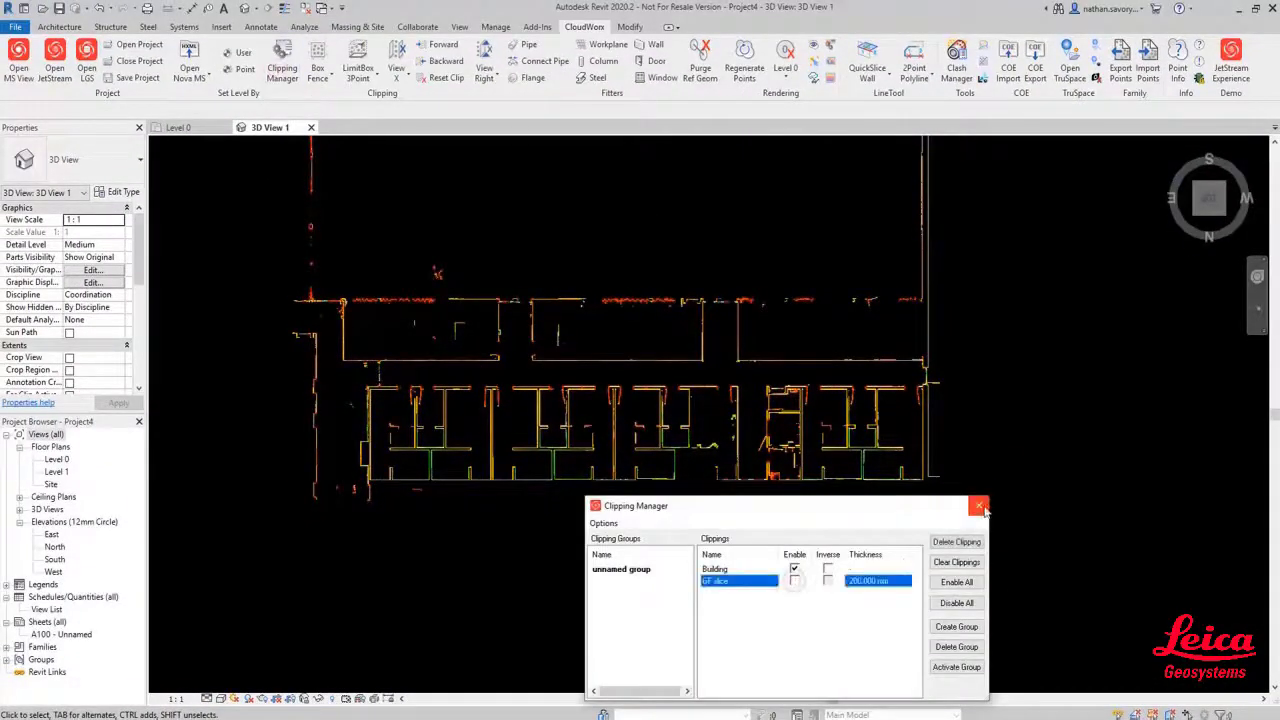
left_click(794, 581)
left_click(979, 505)
Step: Cut a thin vertical slice through the middle of the building from the back view
left_click(1211, 192)
scroll(745, 457, "up", 5)
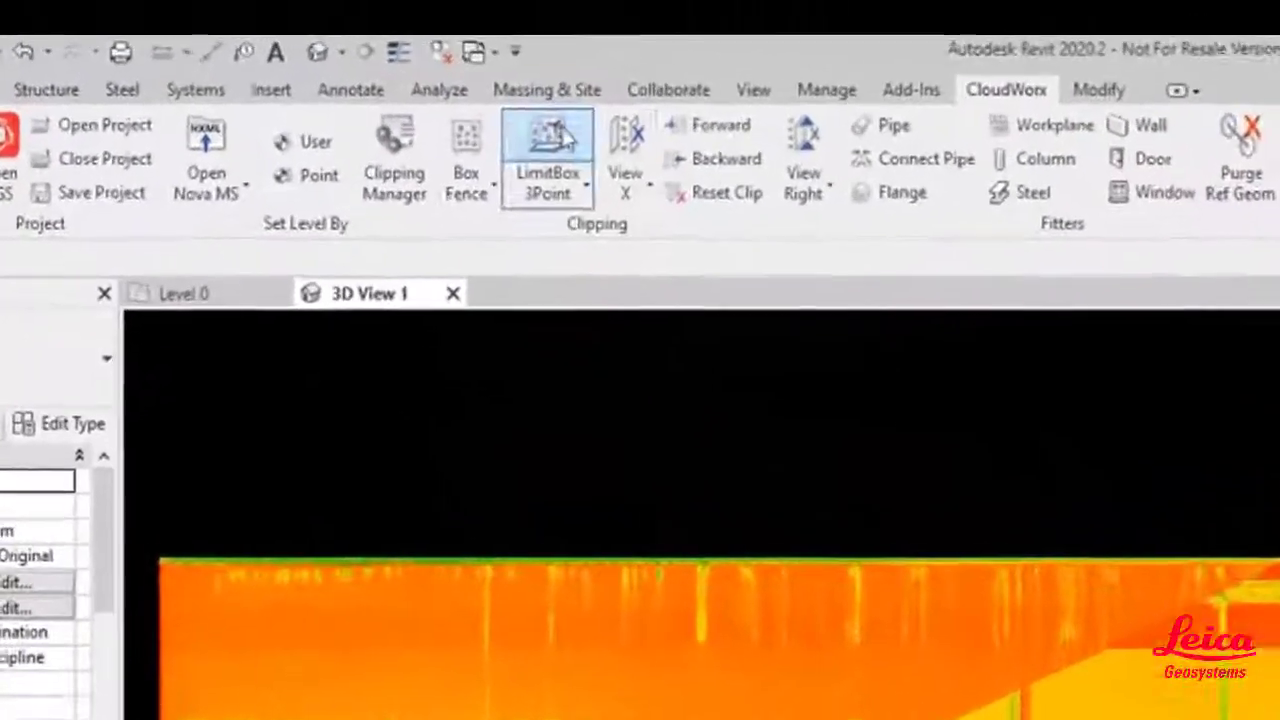
left_click(630, 188)
left_click(655, 240)
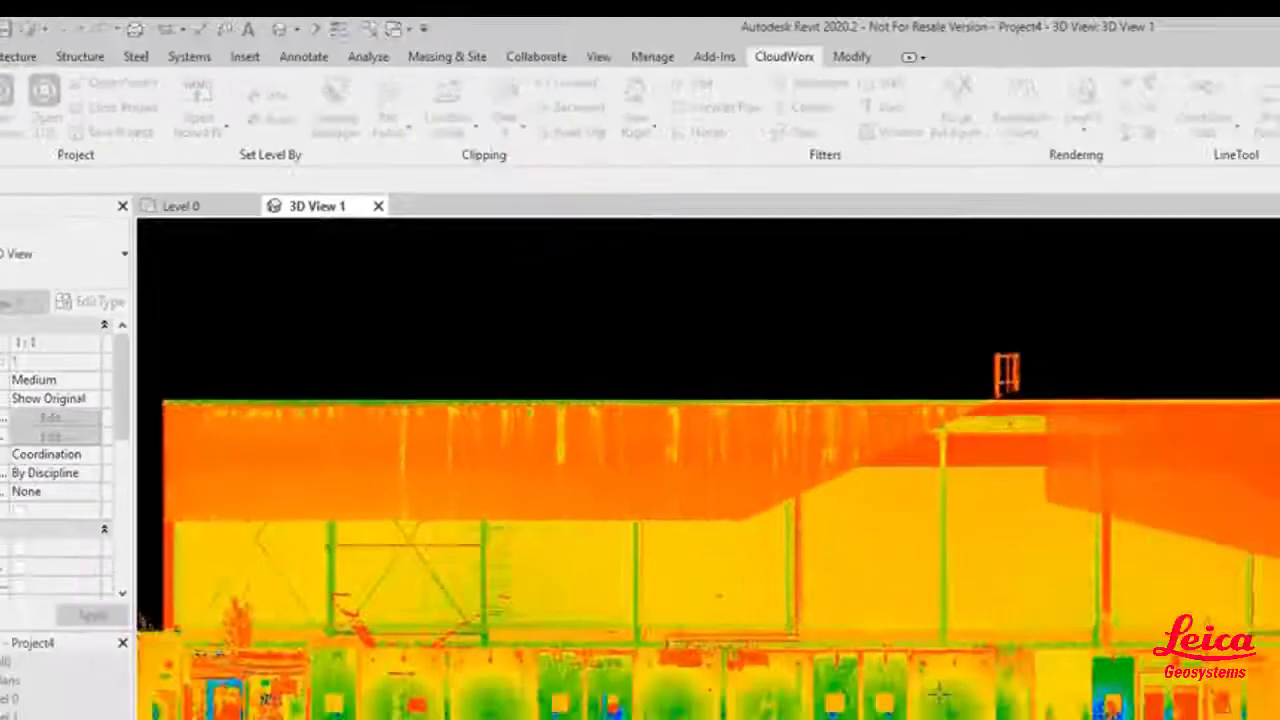
left_click(938, 690)
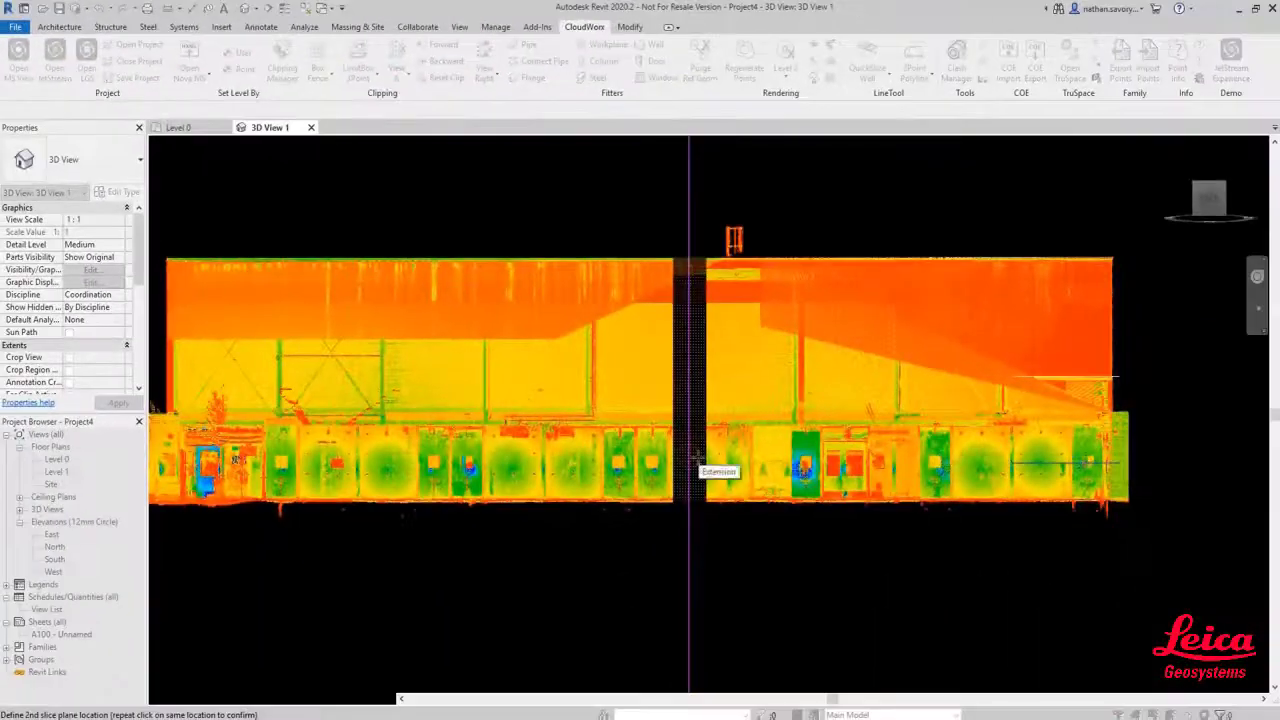
left_click(697, 457)
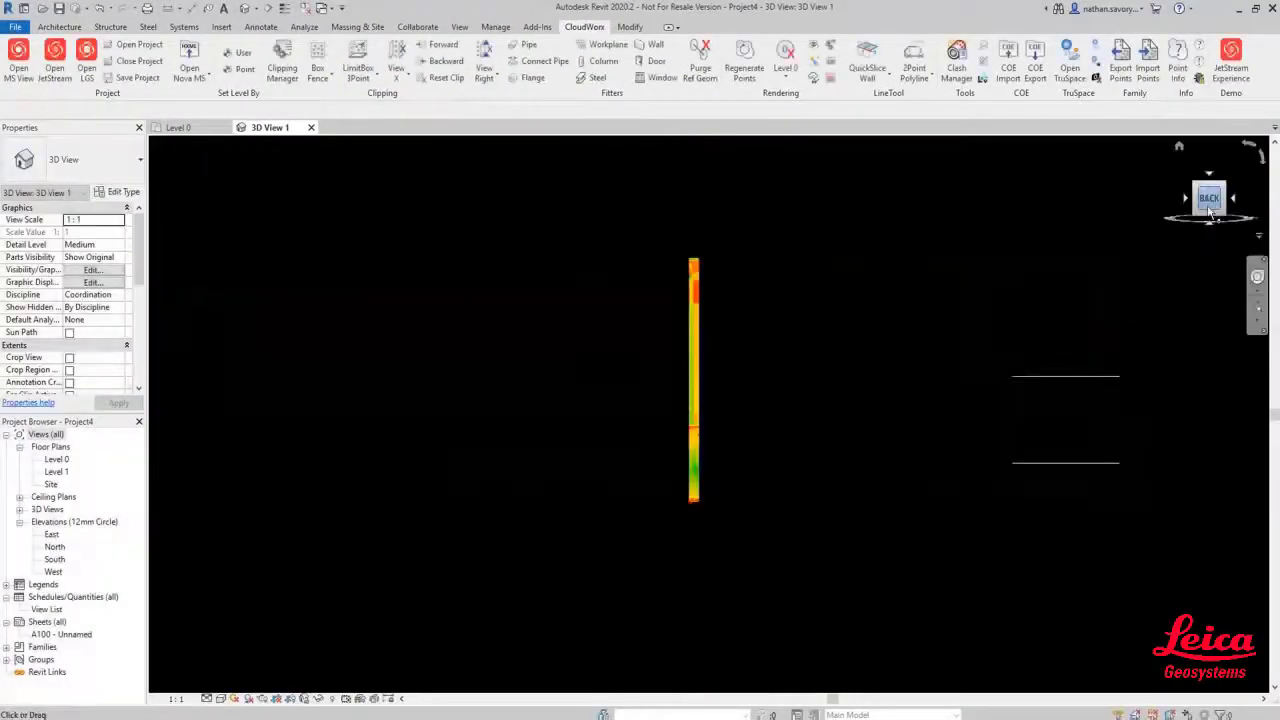
Step: View the vertical slice from the side and pick a cloud point on the room's floor line for a new level
left_click(1186, 198)
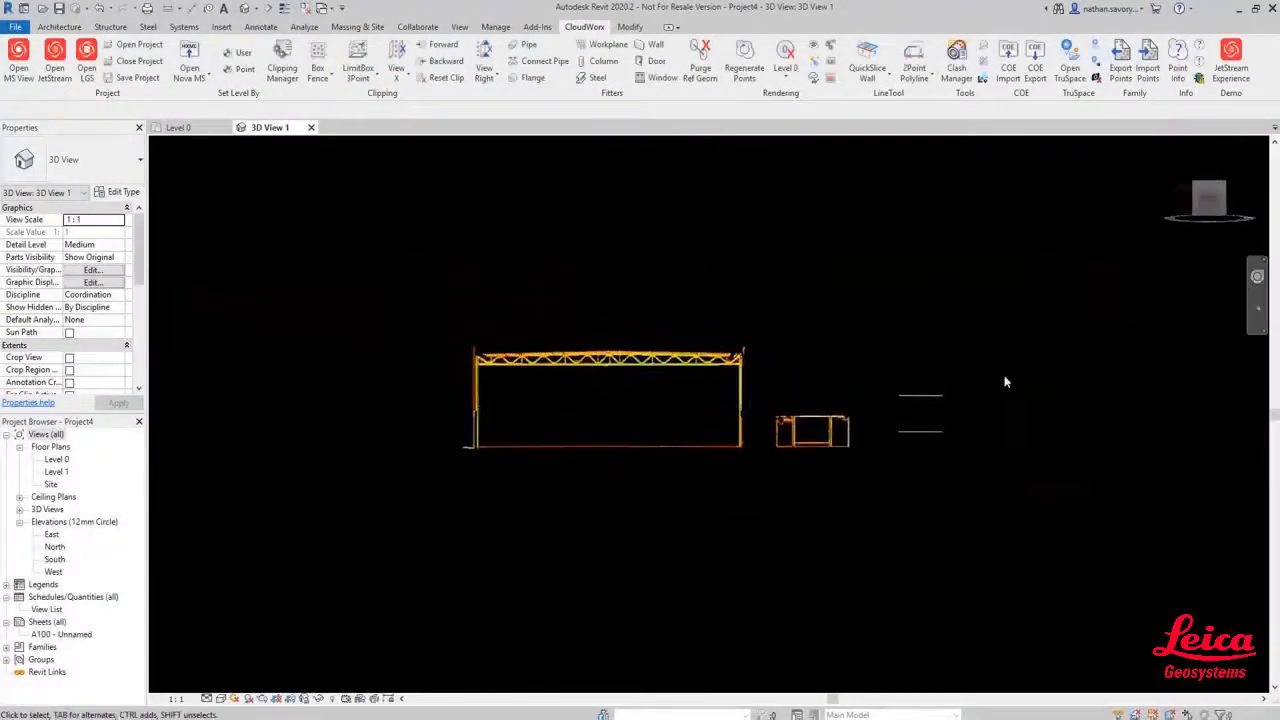
scroll(875, 466, "up", 5)
middle_click_drag(766, 404, 865, 413)
scroll(826, 452, "up", 2)
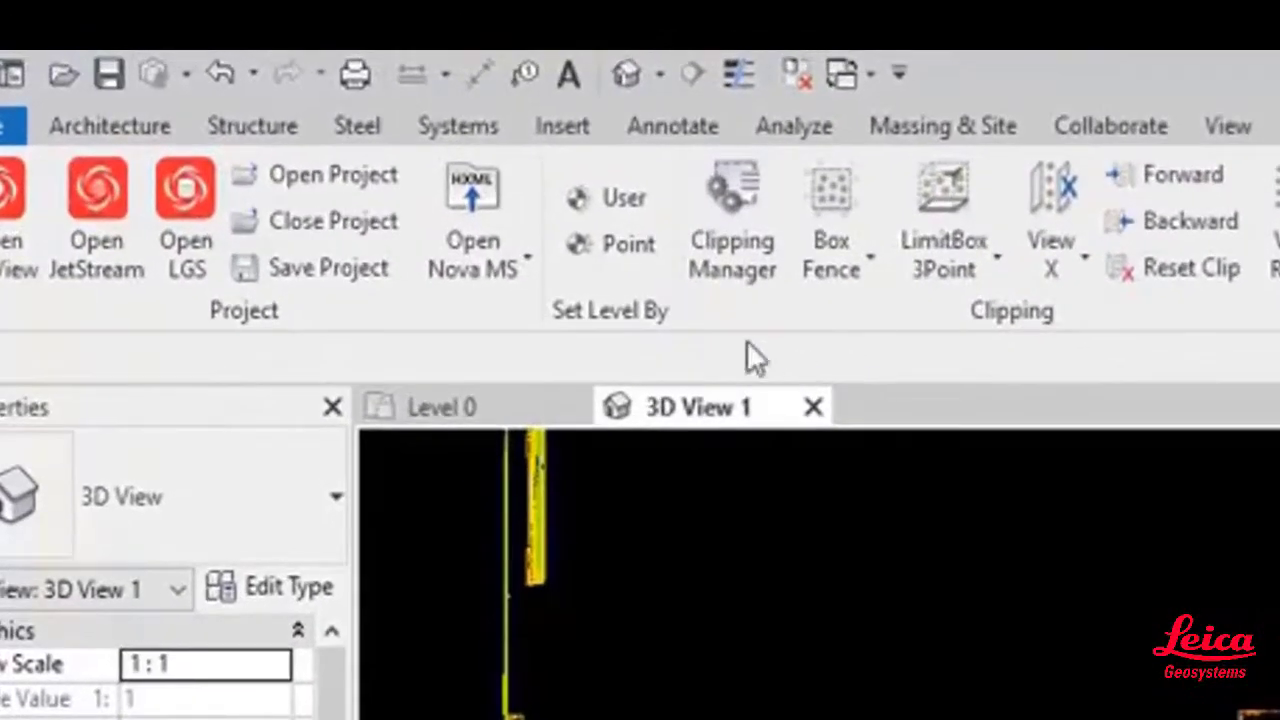
left_click(624, 244)
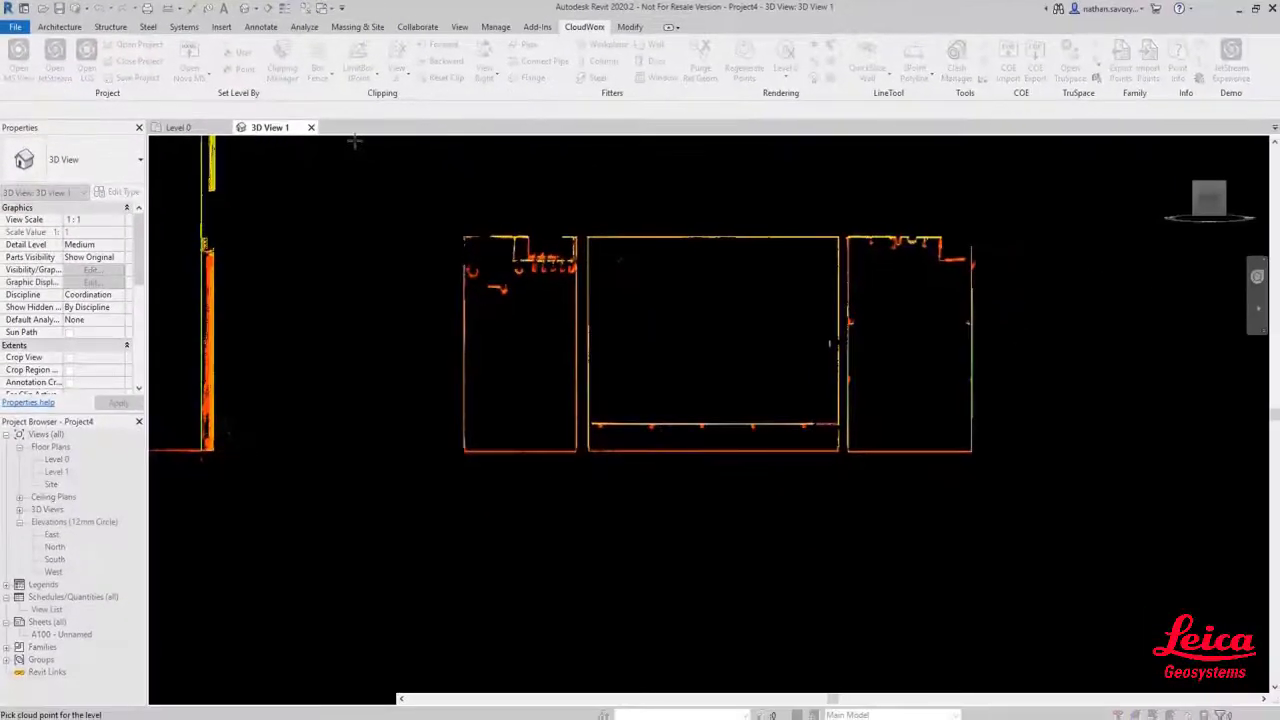
left_click(676, 451)
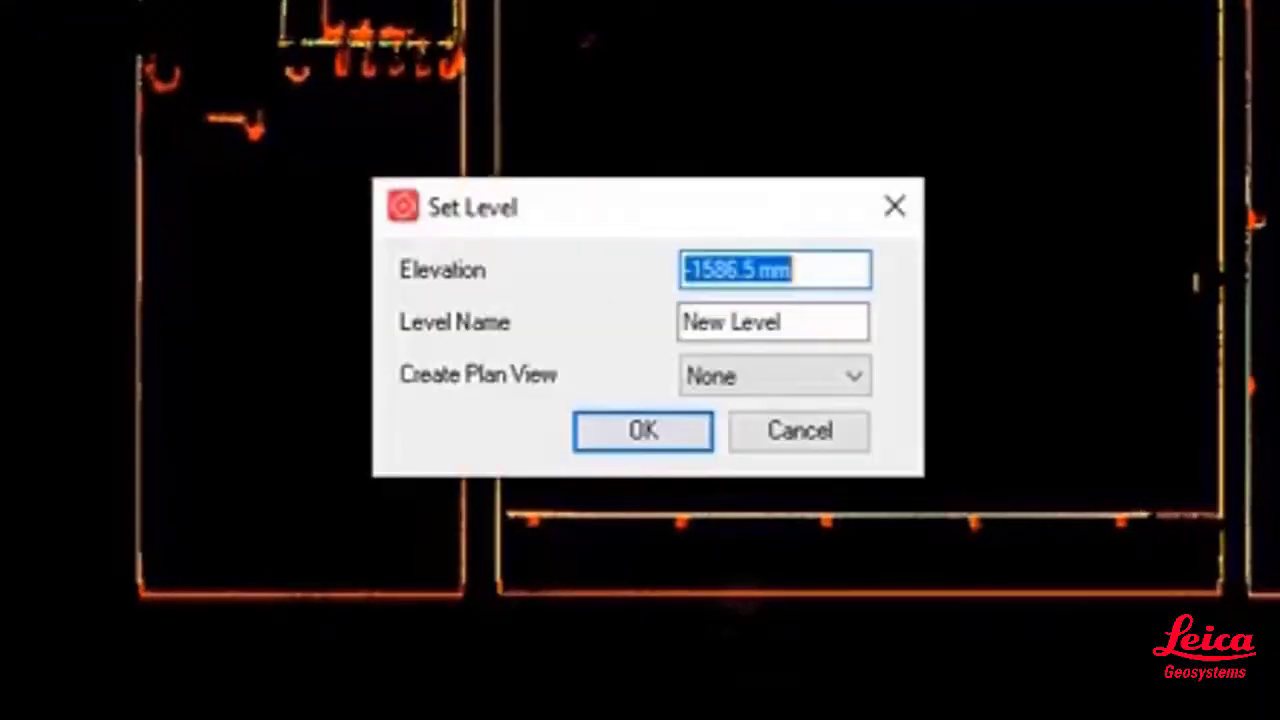
Step: Name the new level Ground Floor and create it with a FloorPlan view
double_click(815, 316)
key("BackSpace")
type("GF le")
key("BackSpace")
key("BackSpace")
key("BackSpace")
key("BackSpace")
type("round Fl")
left_click(725, 376)
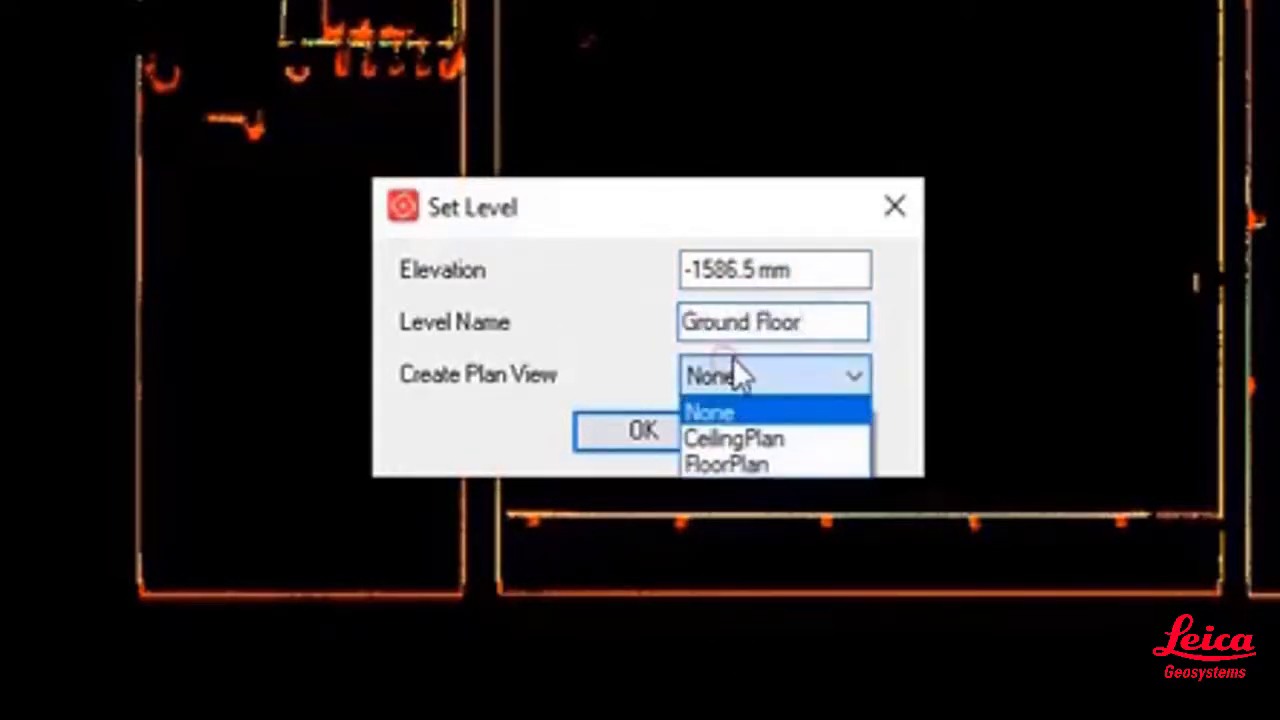
left_click(738, 459)
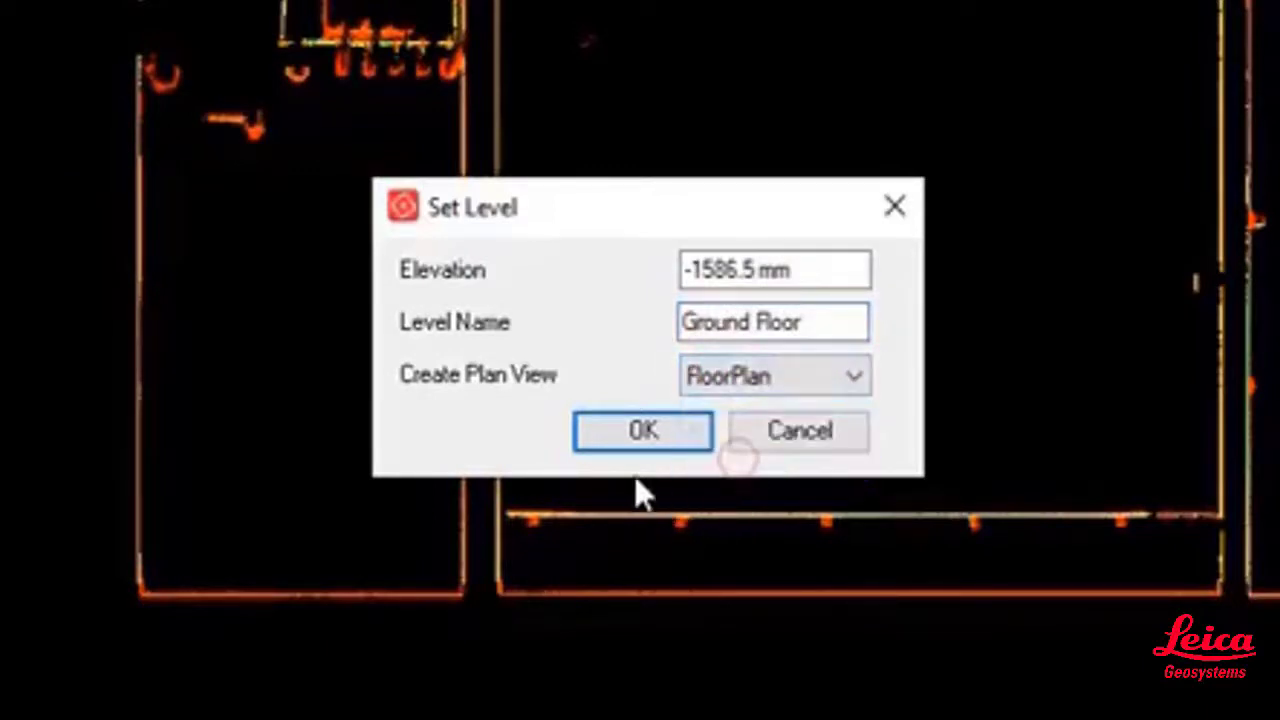
left_click(628, 440)
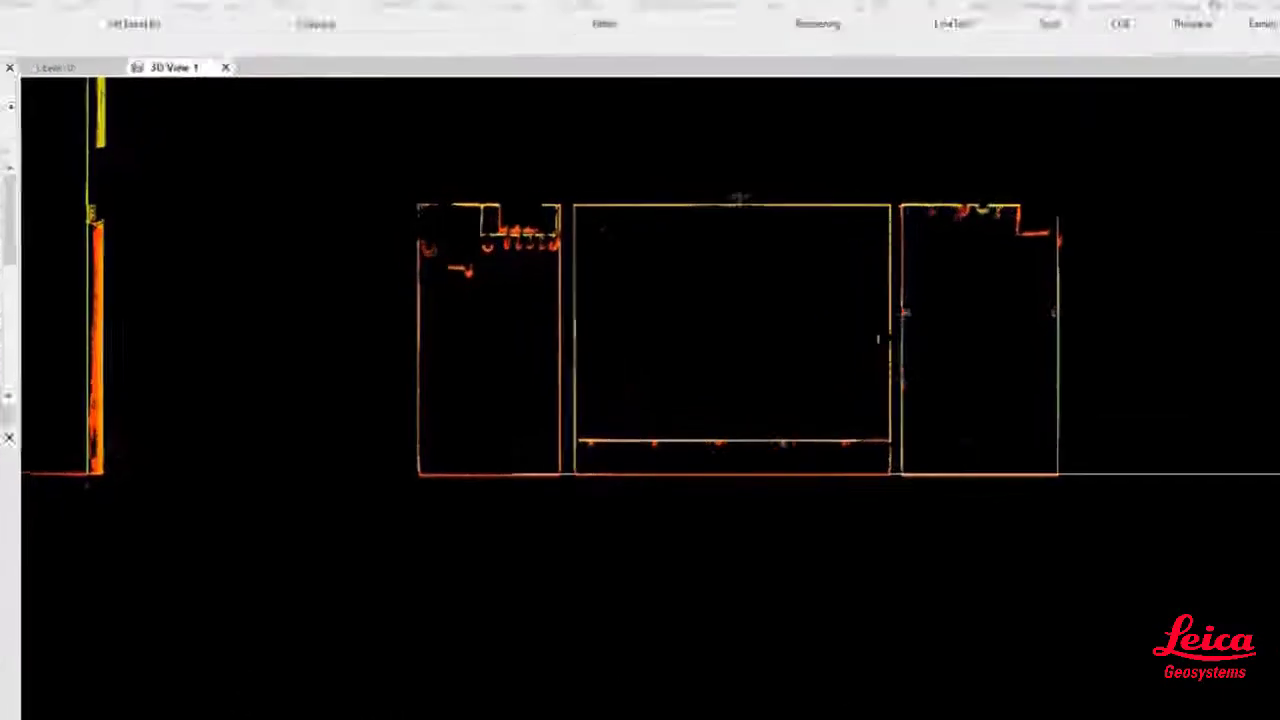
Step: Create a level from a point on the room's ceiling line, named GF Ceiling, with a ceiling plan view
left_click(621, 386)
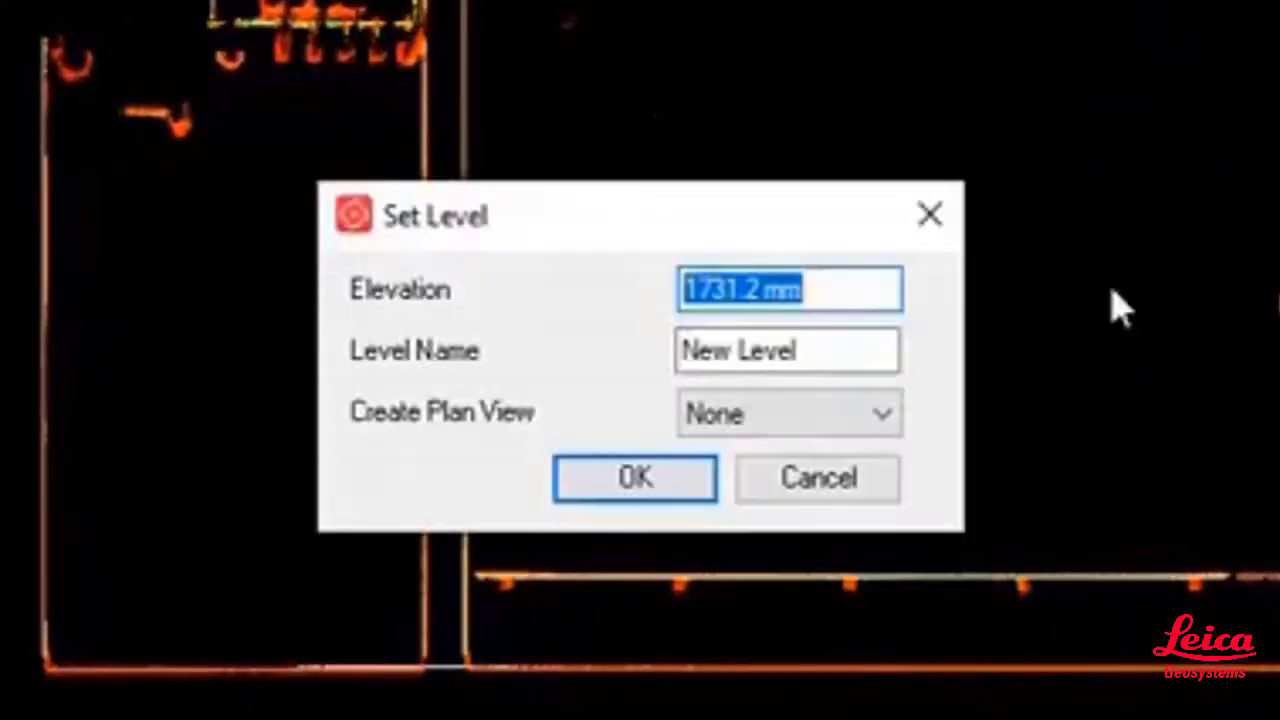
left_click_drag(715, 350, 635, 352)
key("BackSpace")
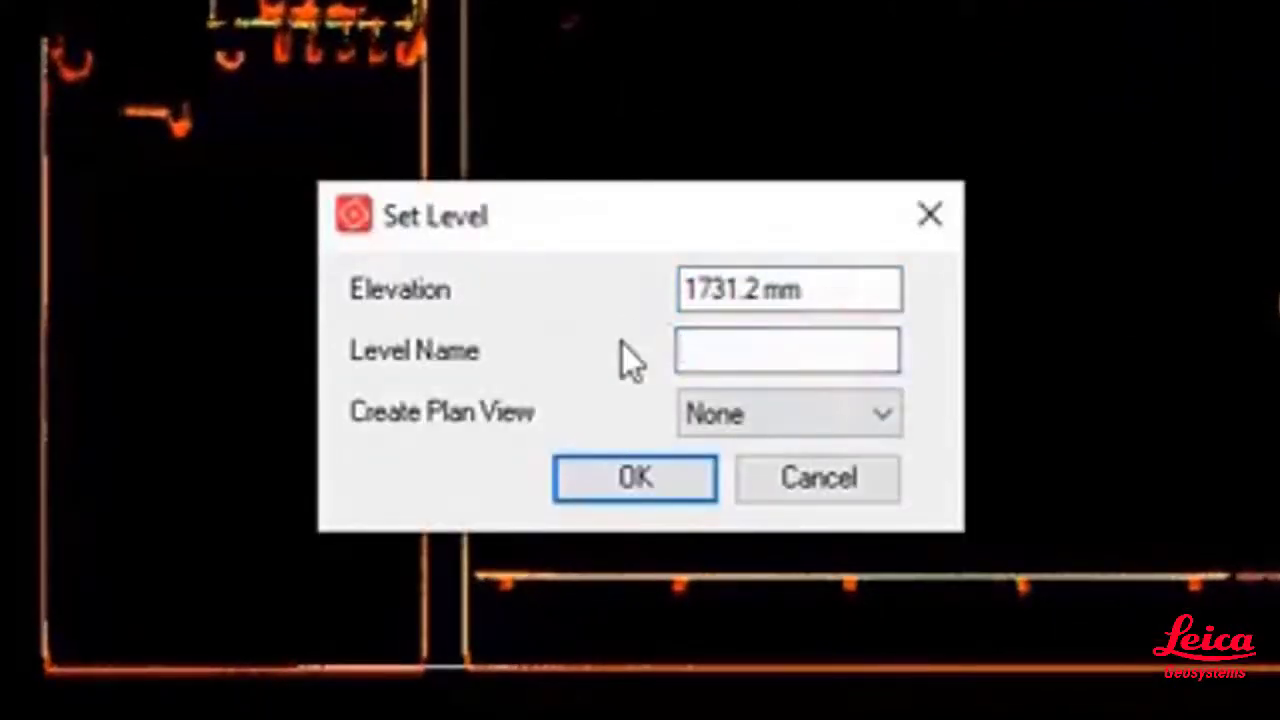
type("GF Ceiling")
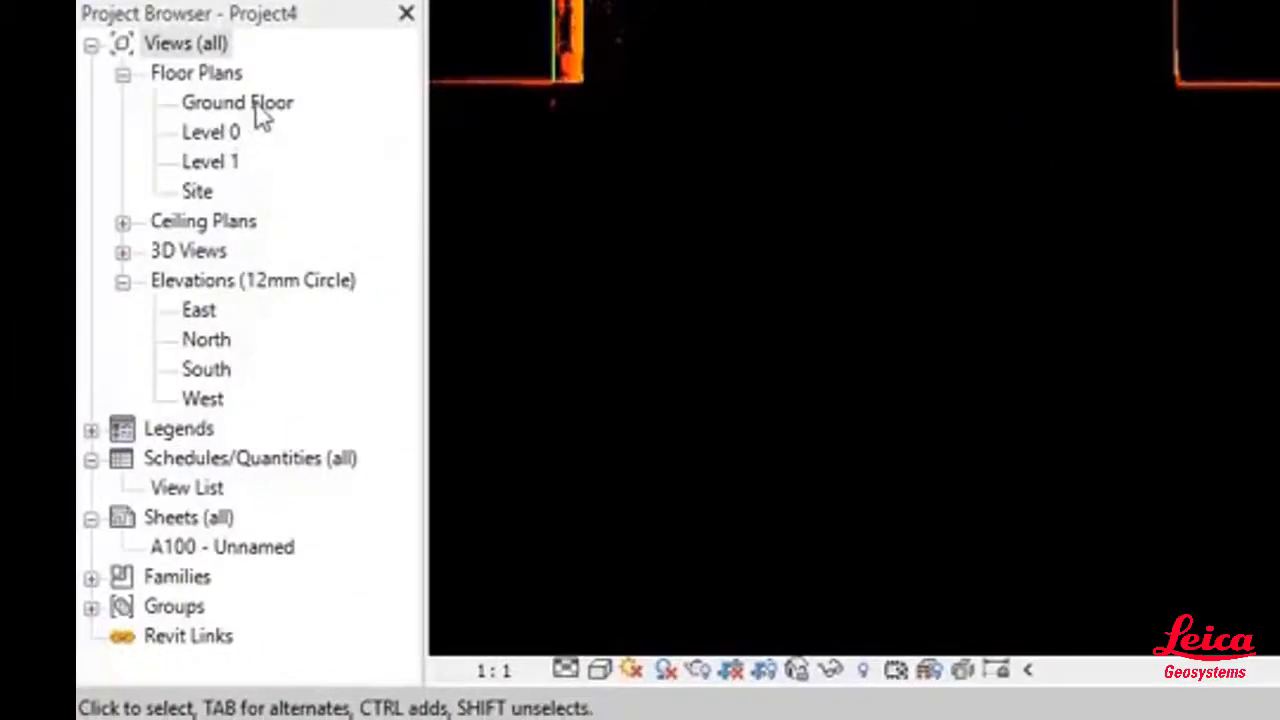
Step: Check the Ground Floor and GF Ceiling plan entries in the project views and open the North elevation
left_click(122, 221)
left_click(272, 104)
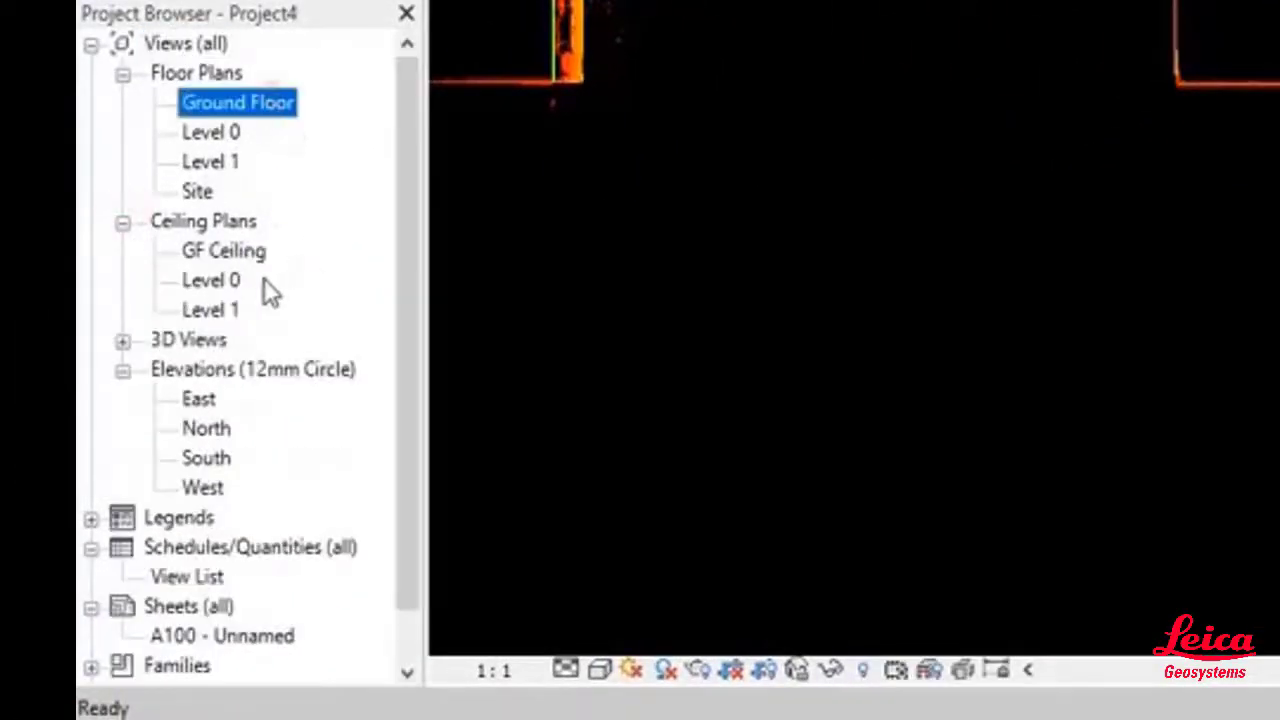
left_click(235, 251)
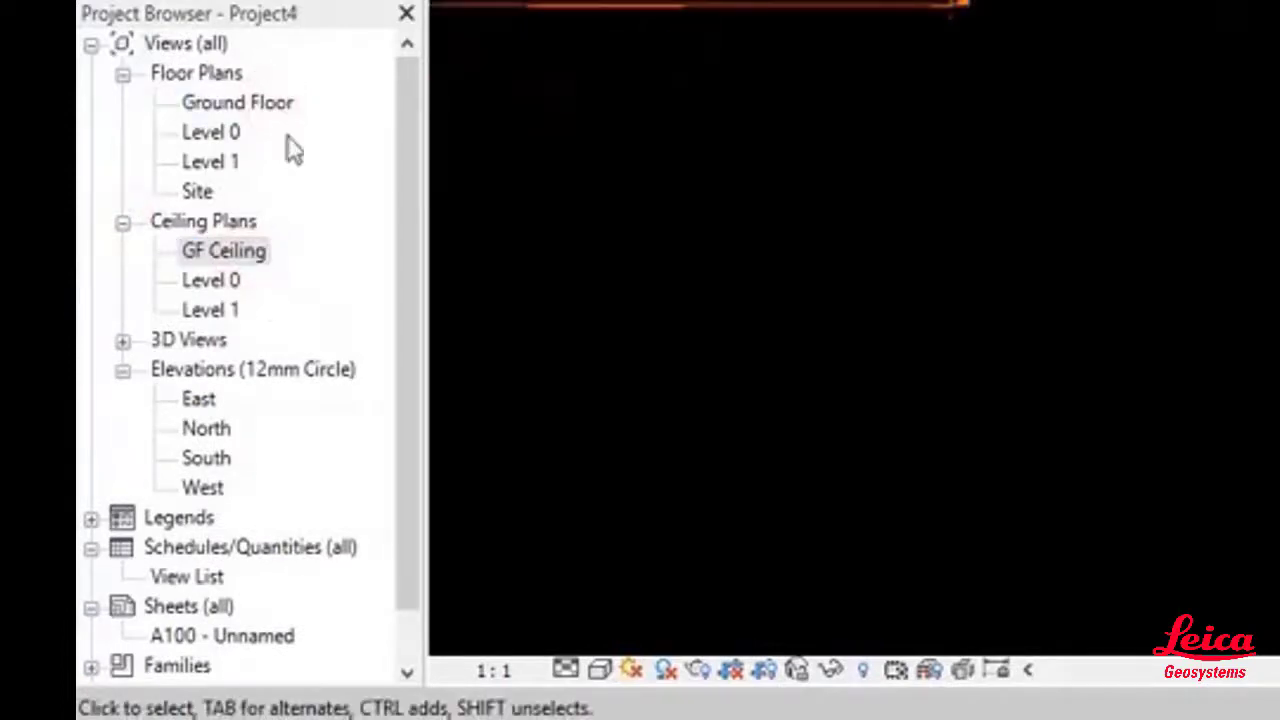
double_click(208, 430)
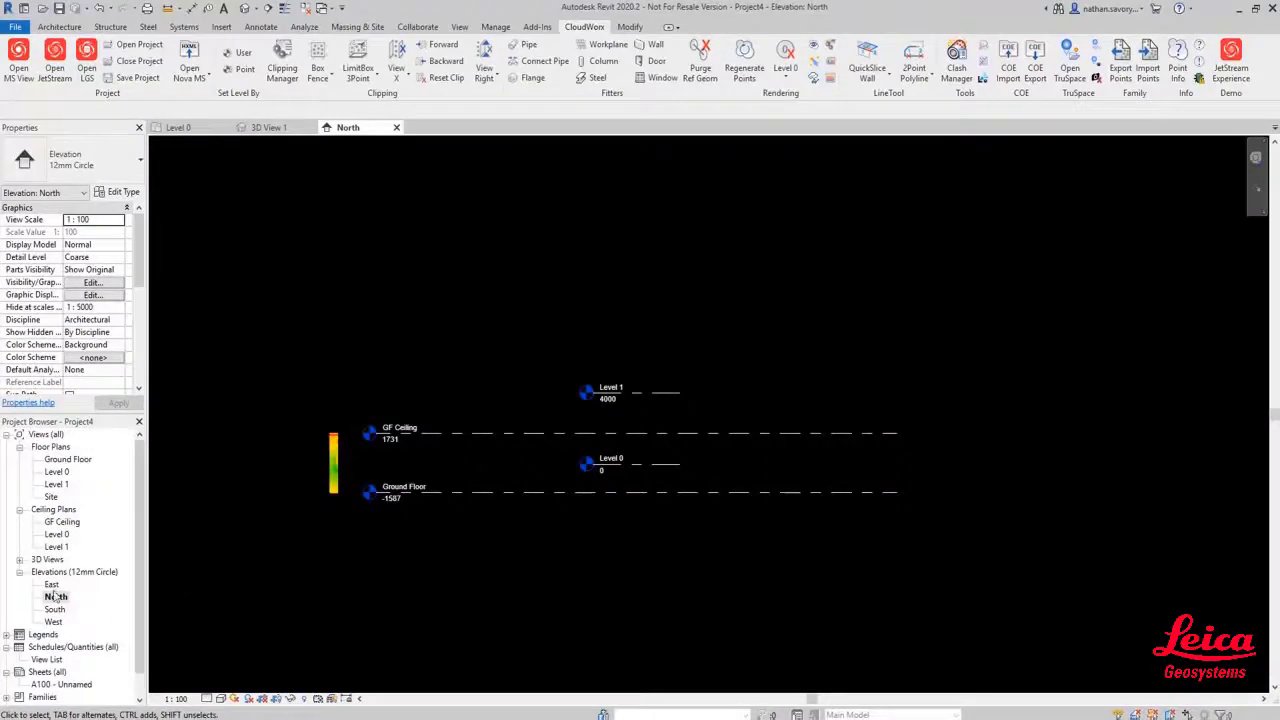
Step: Disable the new_slice clipping to show the full building cloud against the levels in the North elevation
left_click(282, 67)
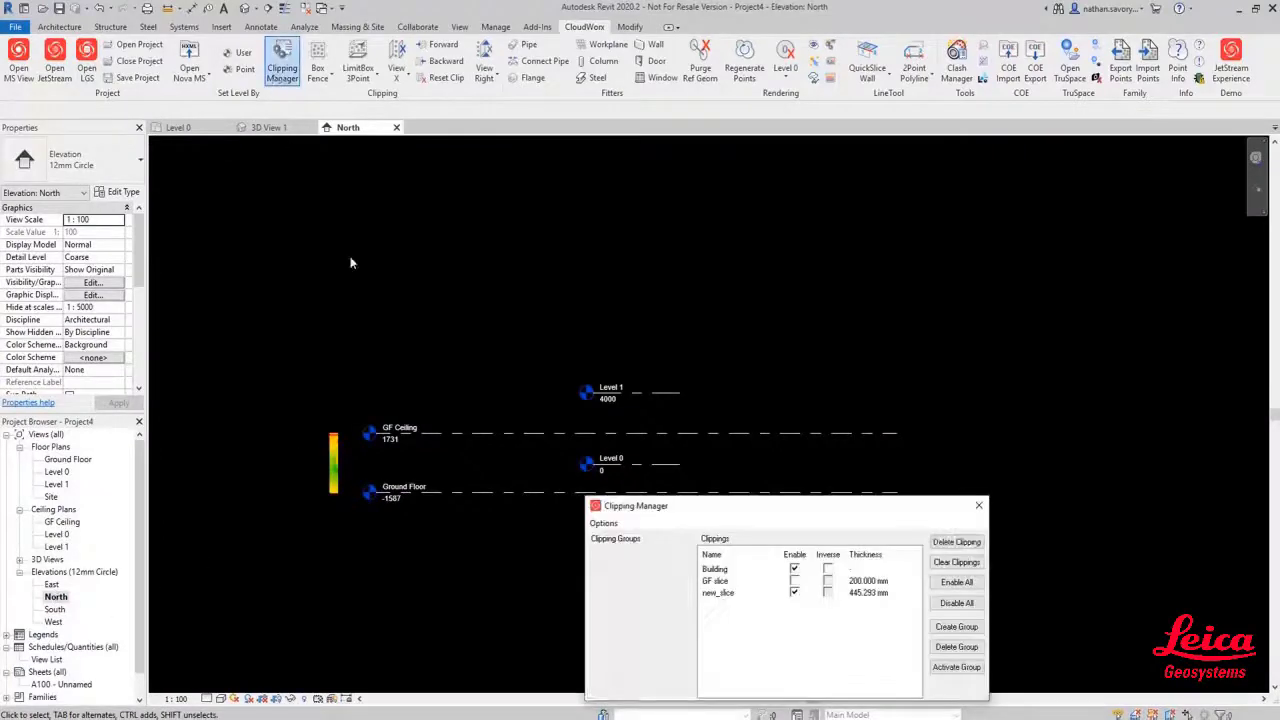
left_click(794, 594)
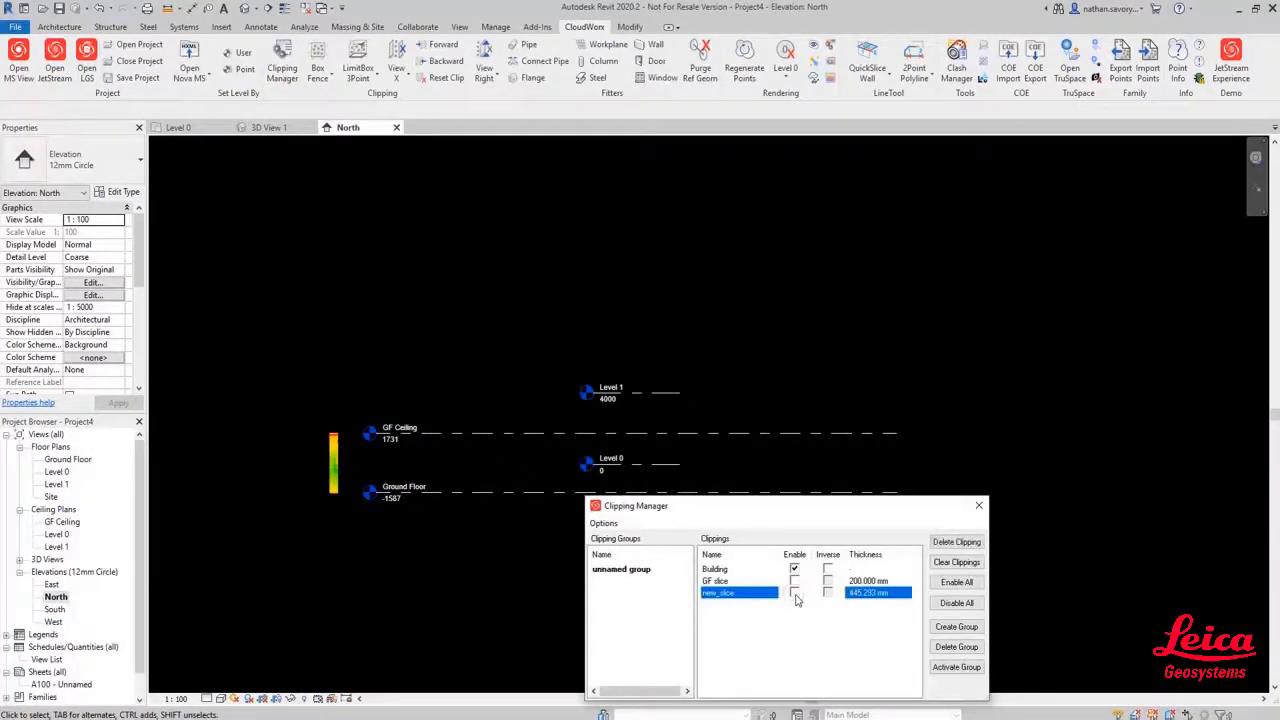
left_click(980, 507)
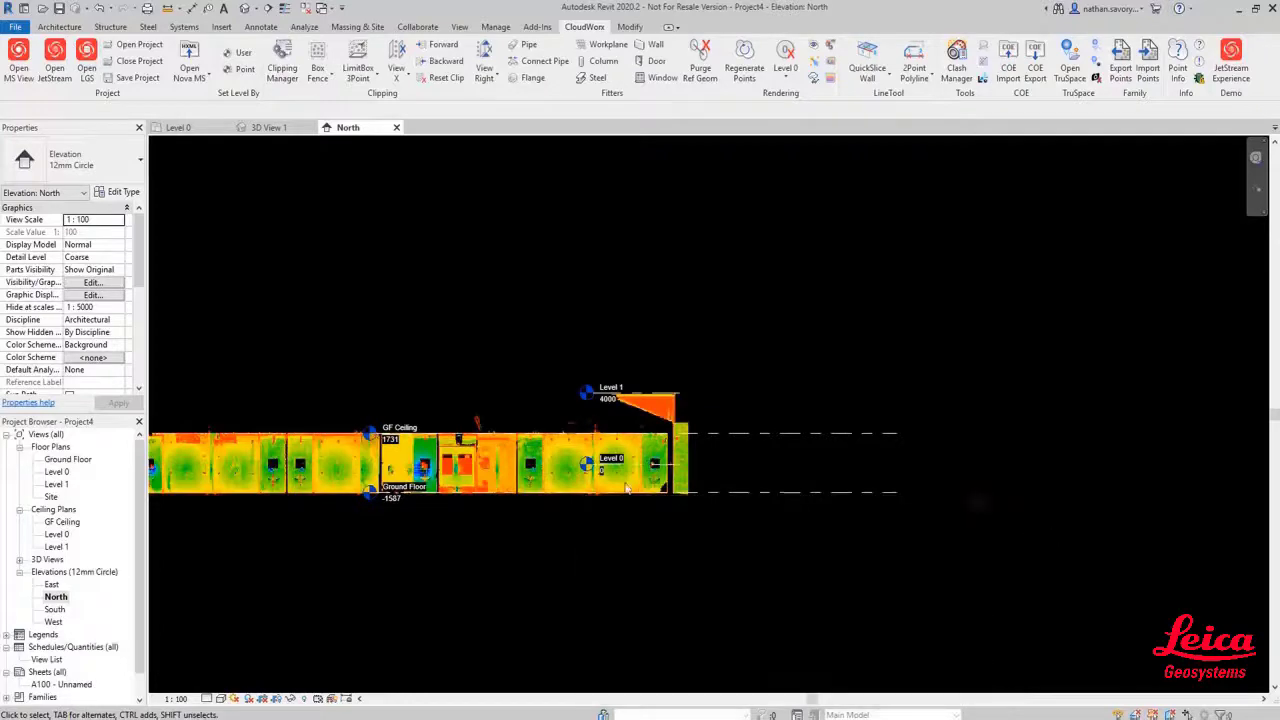
middle_click_drag(713, 399, 285, 404)
Step: Open the {3D} view, enable the GF slice clipping and inspect the ground-floor wall slice from different angles
left_click(19, 560)
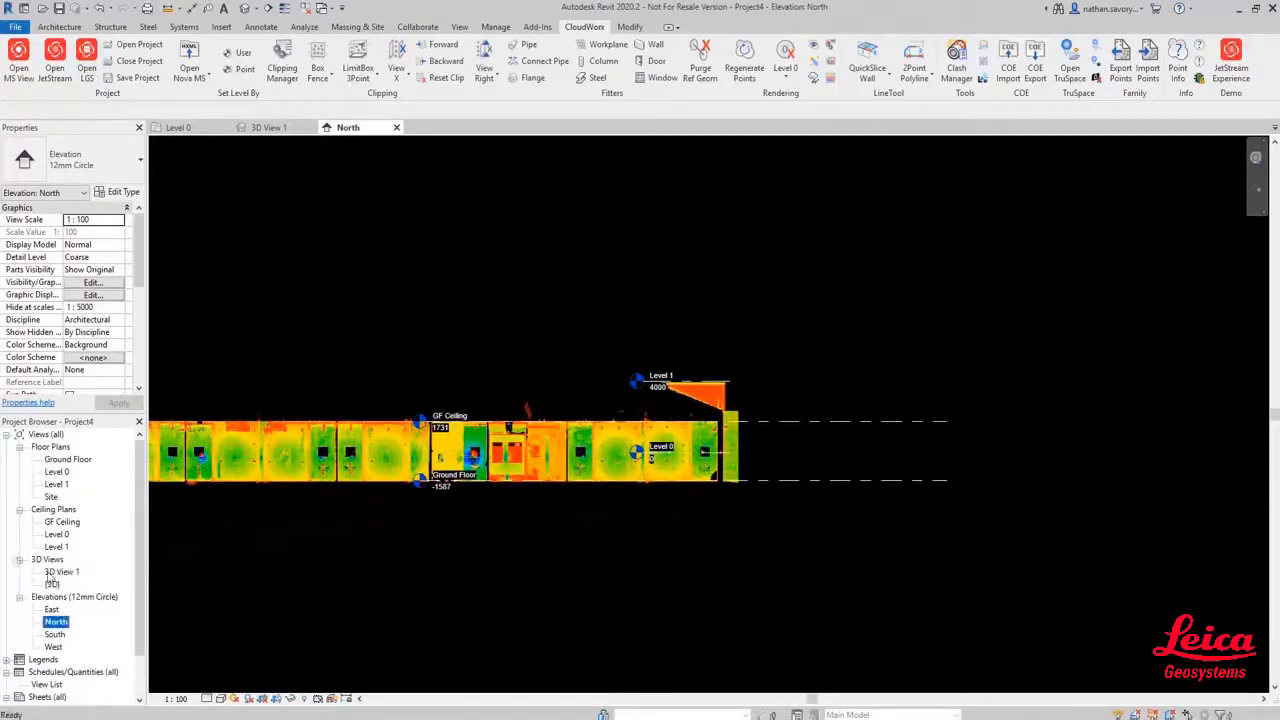
double_click(52, 584)
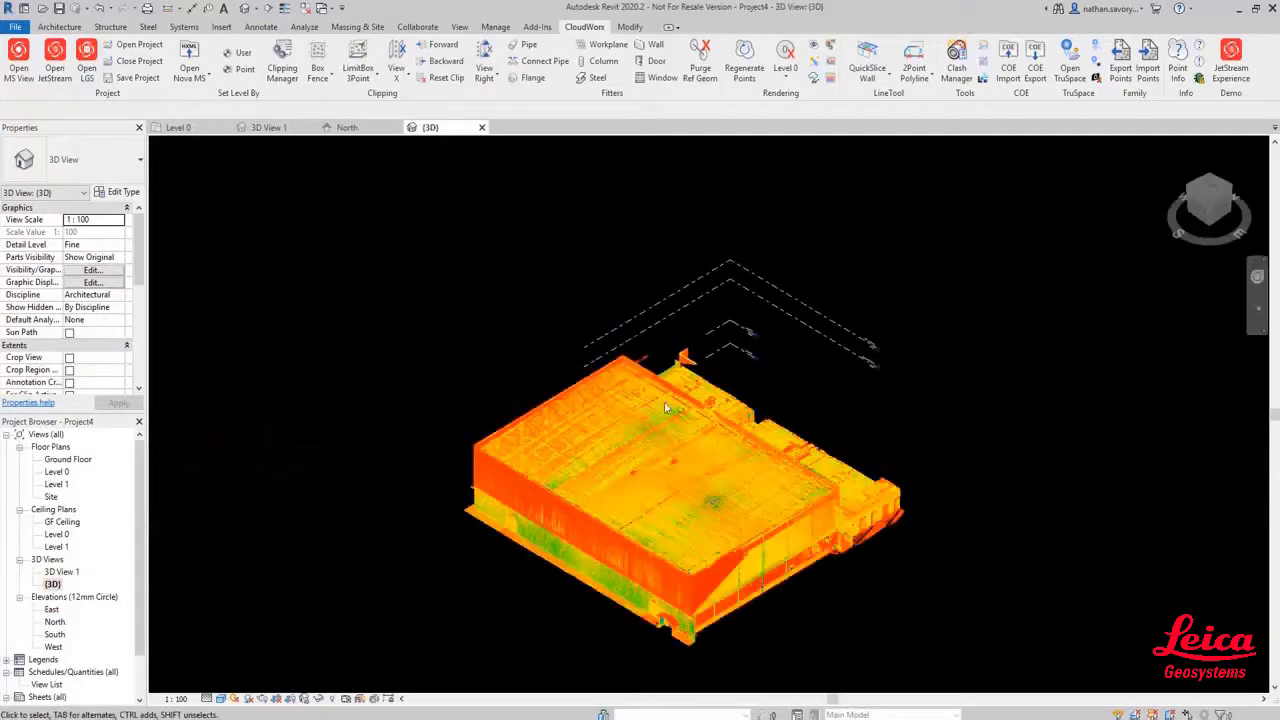
scroll(545, 320, "down", 3)
left_click(282, 68)
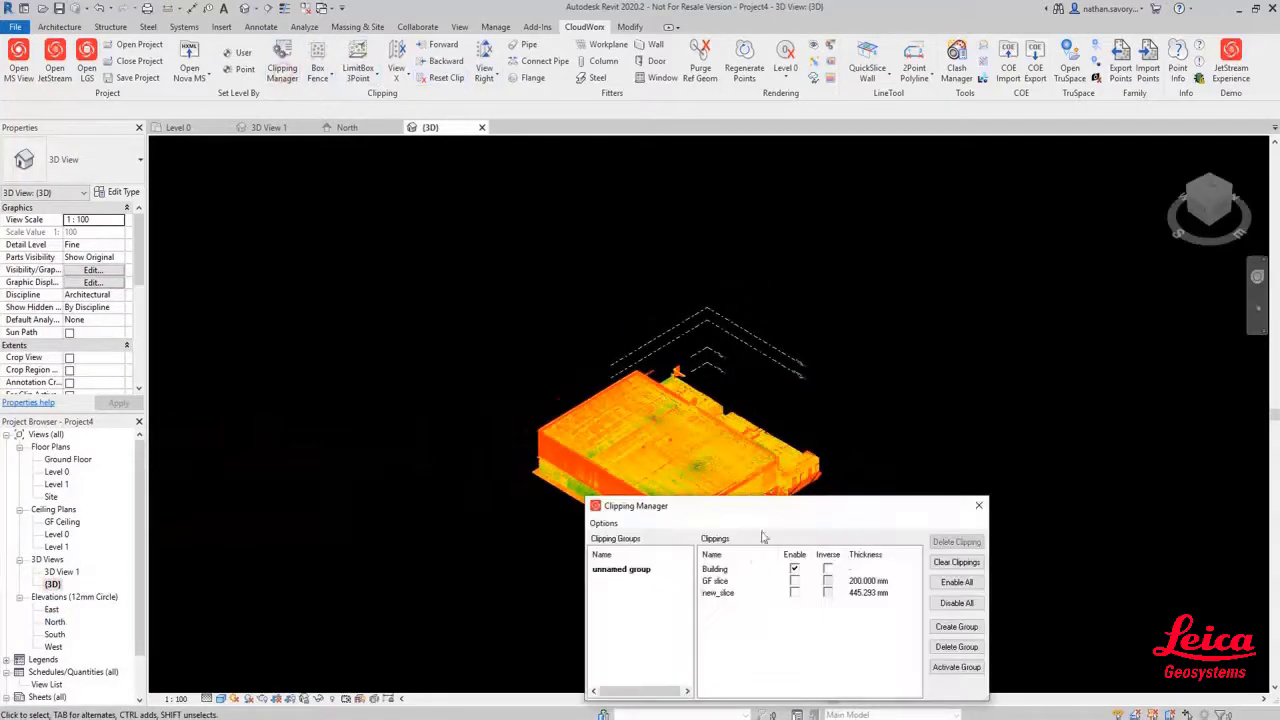
left_click(795, 581)
left_click(979, 505)
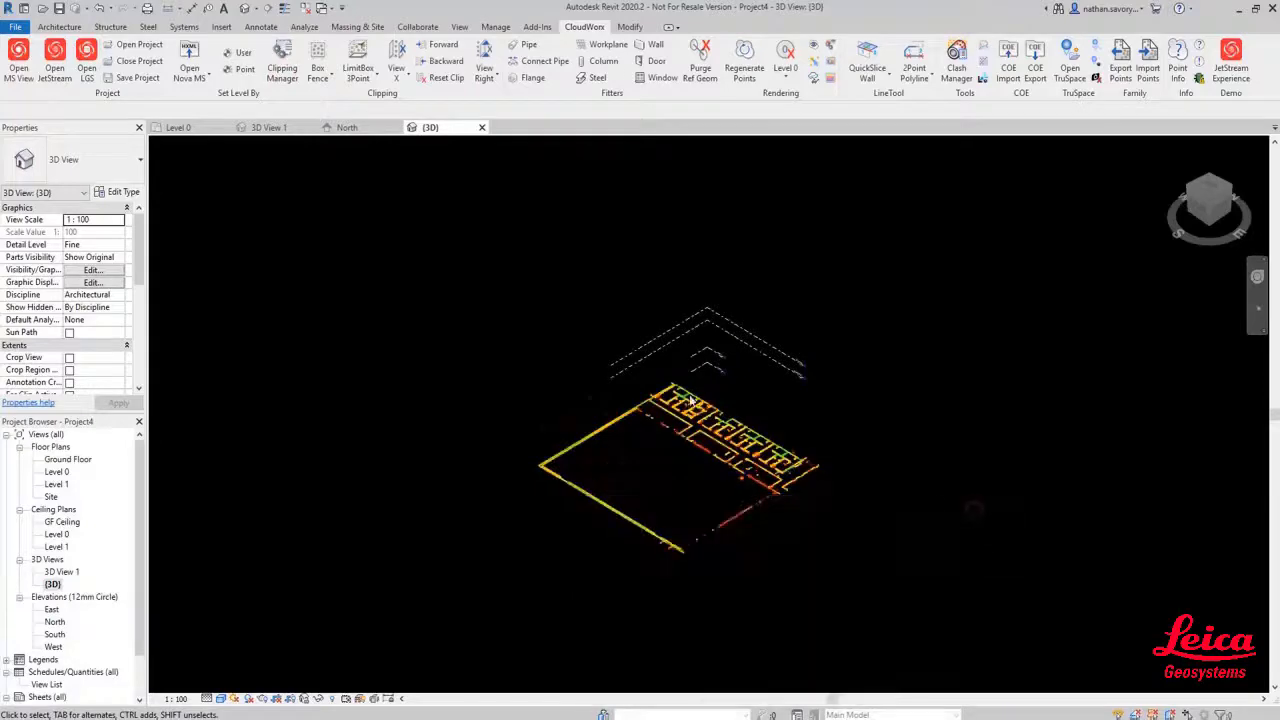
middle_click_drag(690, 398, 788, 486, "shift")
scroll(700, 489, "up", 8)
scroll(788, 486, "down", 6)
scroll(459, 476, "up", 3)
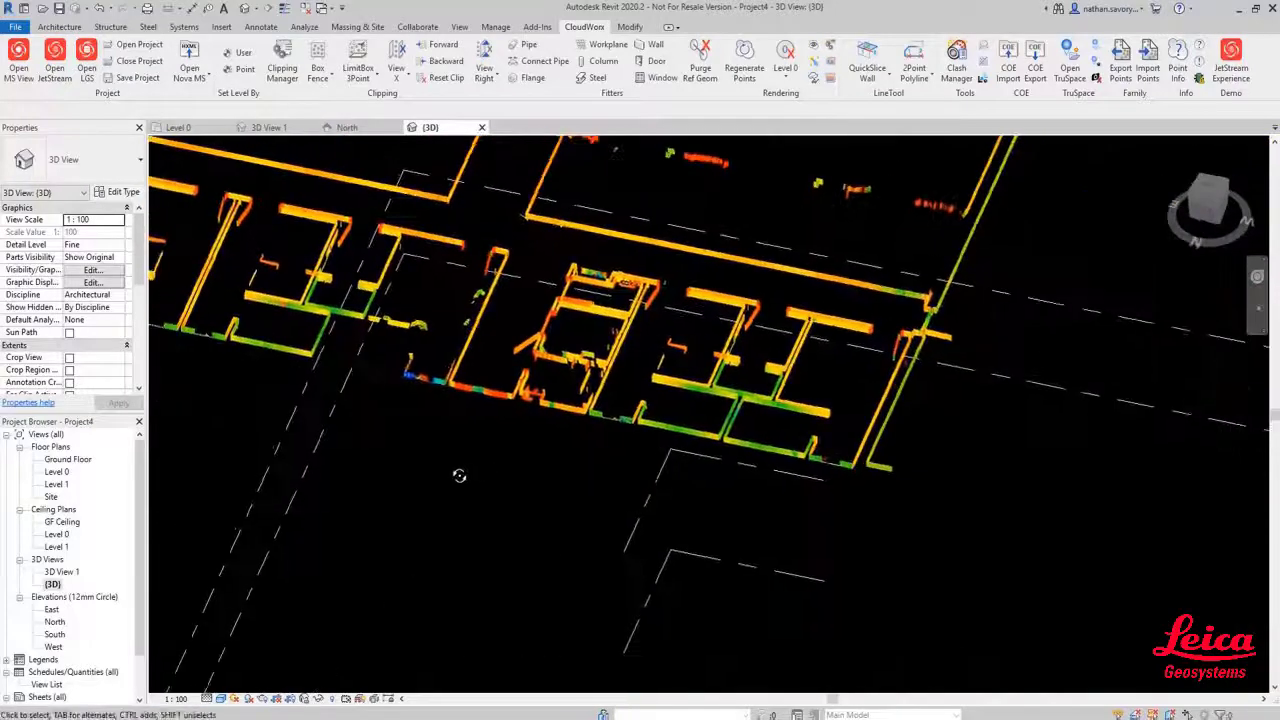
Step: Start an architectural wall and duplicate the current basic wall type under the name Default wall
scroll(459, 476, "down", 2)
scroll(704, 383, "up", 5)
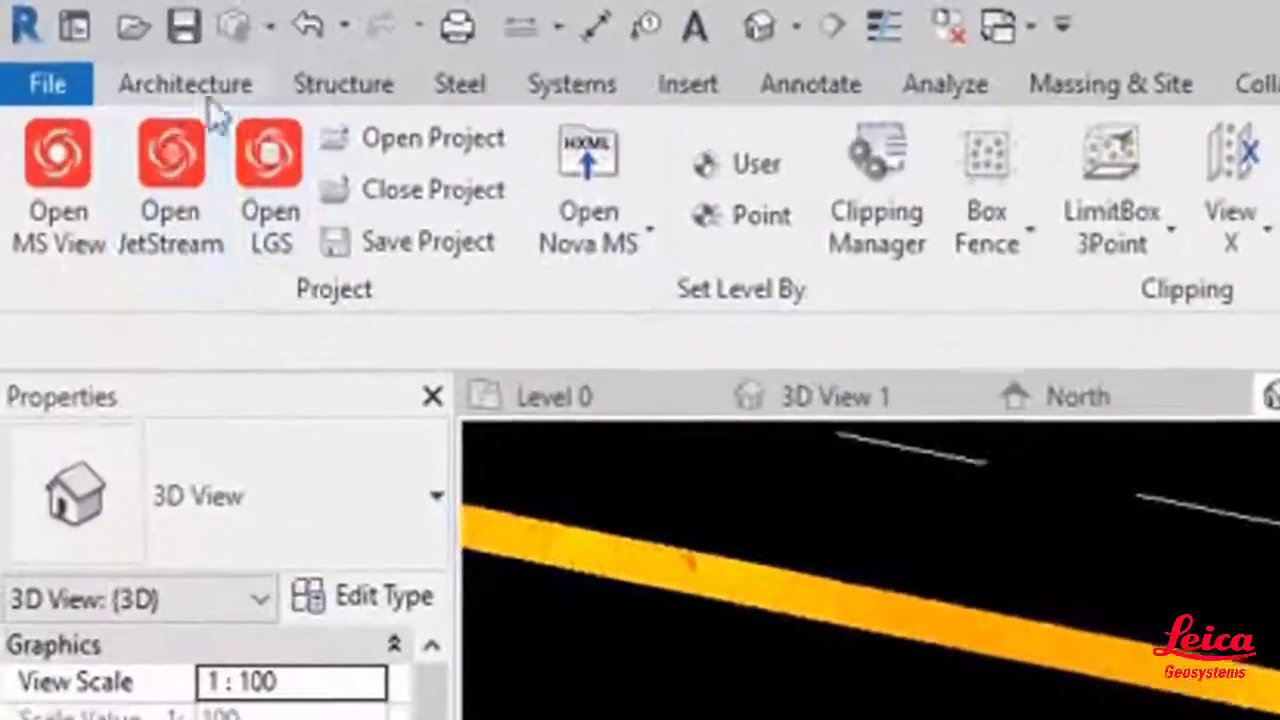
left_click(60, 28)
left_click(178, 250)
left_click(212, 322)
left_click(392, 611)
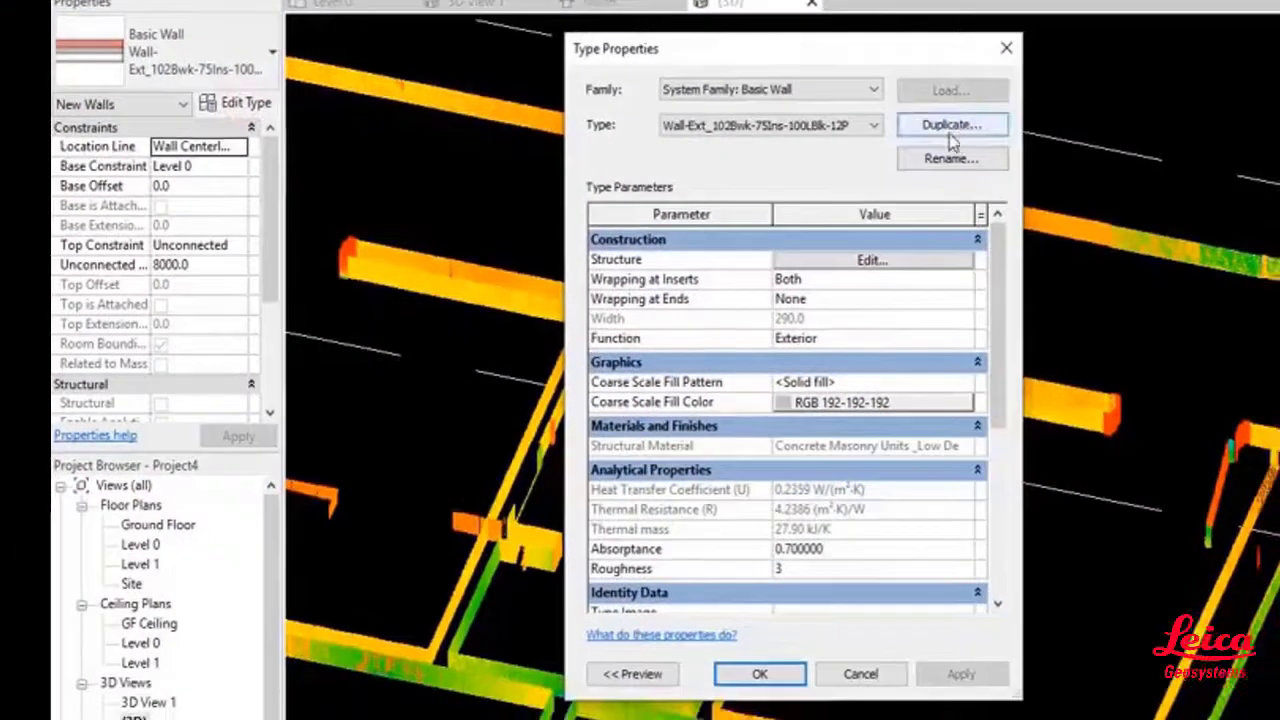
left_click(955, 125)
type("Default wall")
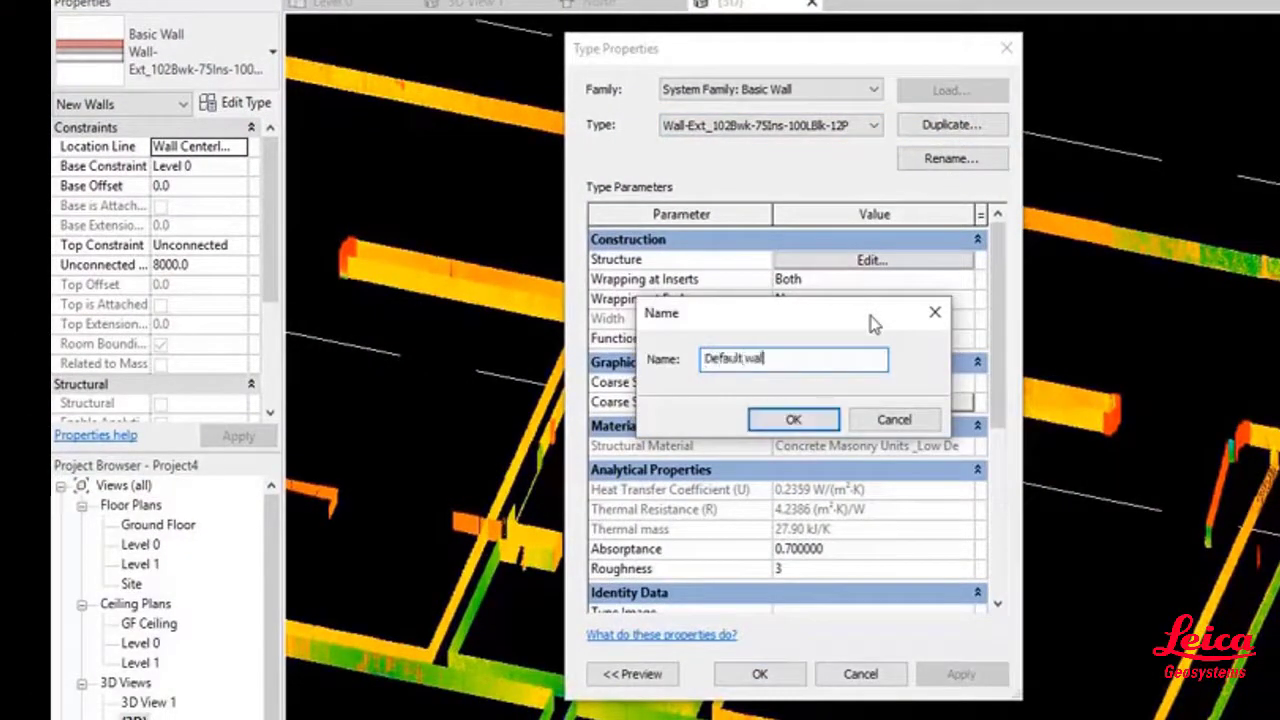
key("Return")
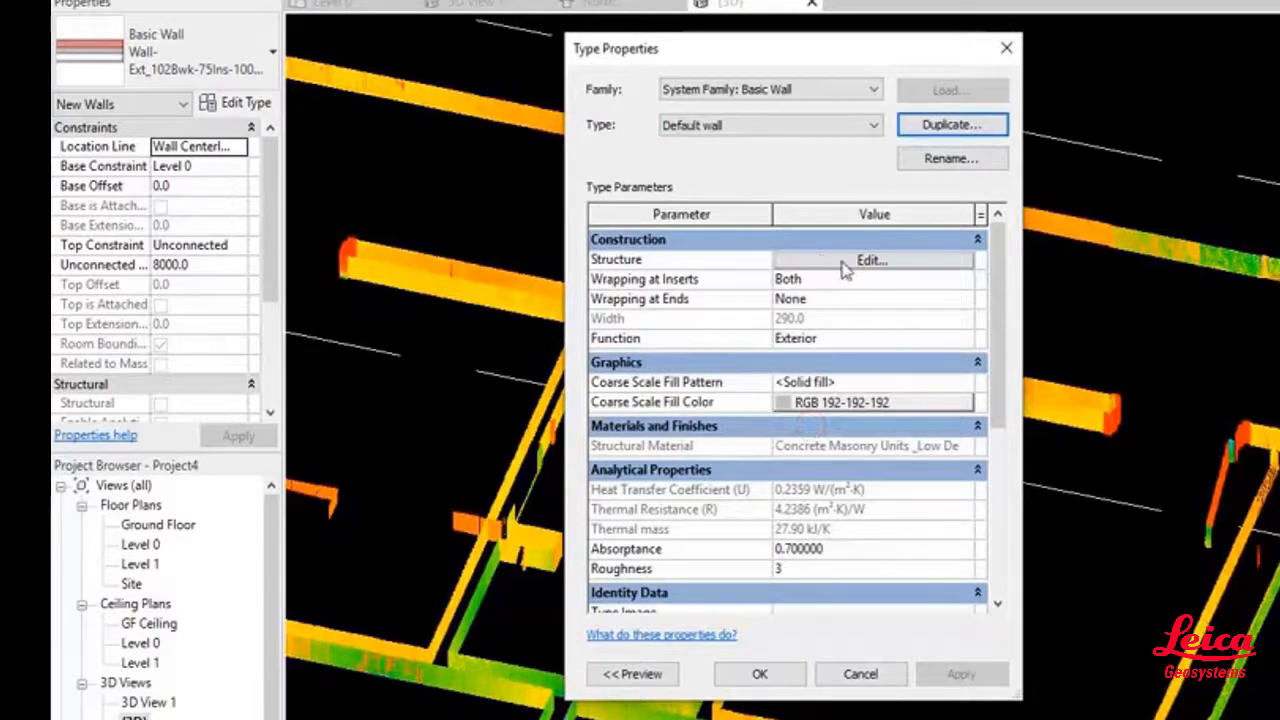
Step: Delete the layers outside the core and the inner plaster finish from Default wall's structure, keeping only the 100 mm structural layer
left_click(843, 265)
left_click(733, 438)
left_click(733, 438)
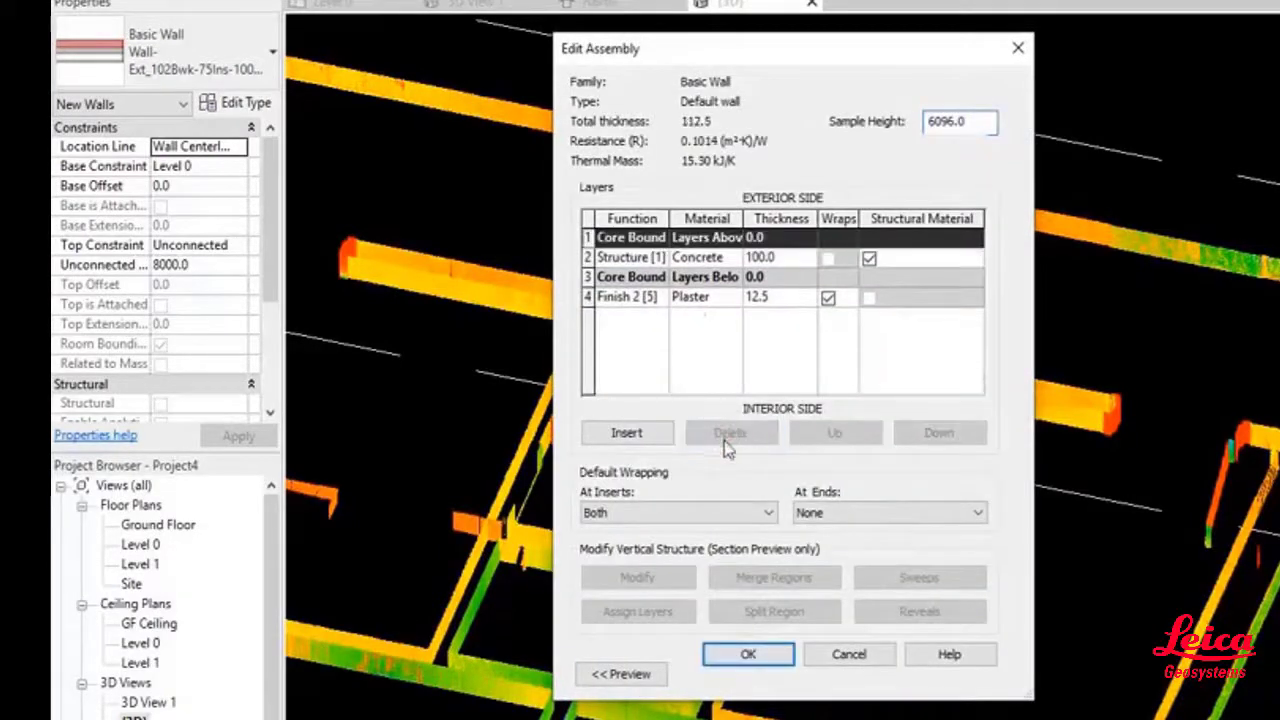
left_click(588, 297)
left_click(730, 432)
Step: Set the structural layer's material to Default, accept the wall type changes and leave wall placement
left_click(630, 257)
left_click(659, 258)
left_click(722, 257)
left_click(732, 257)
left_click_drag(797, 262, 798, 305)
double_click(622, 214)
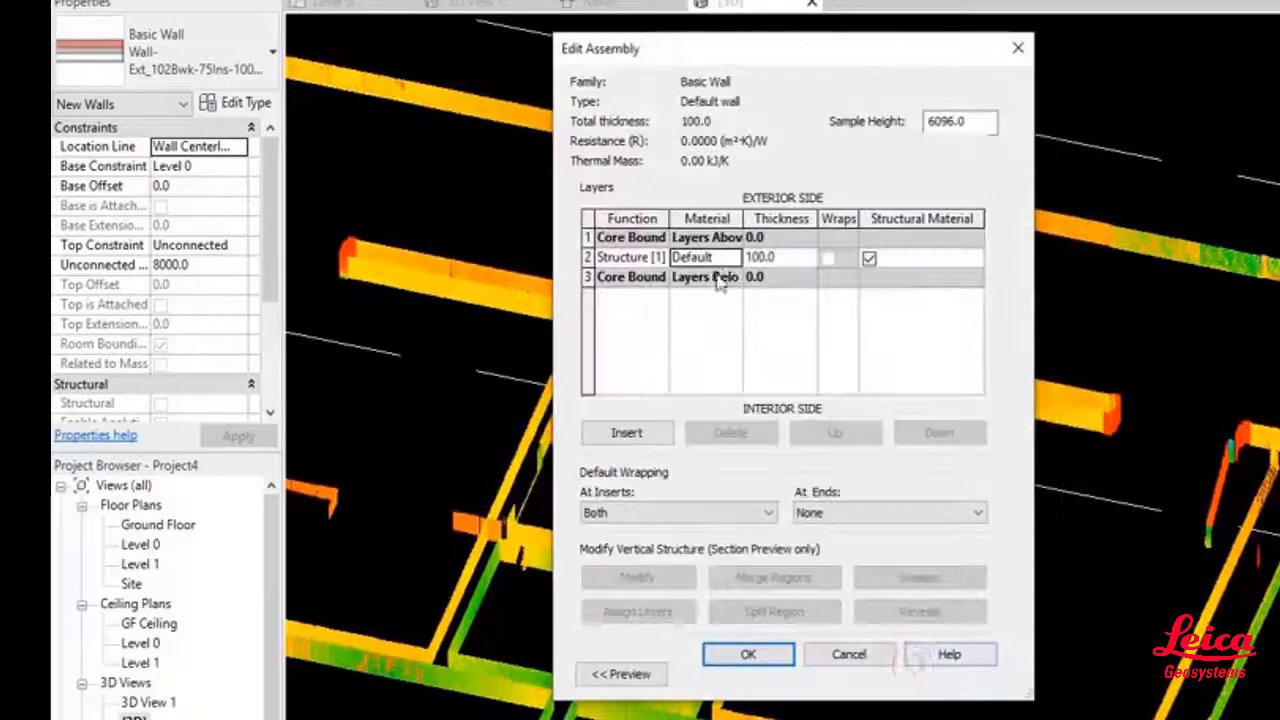
left_click(752, 654)
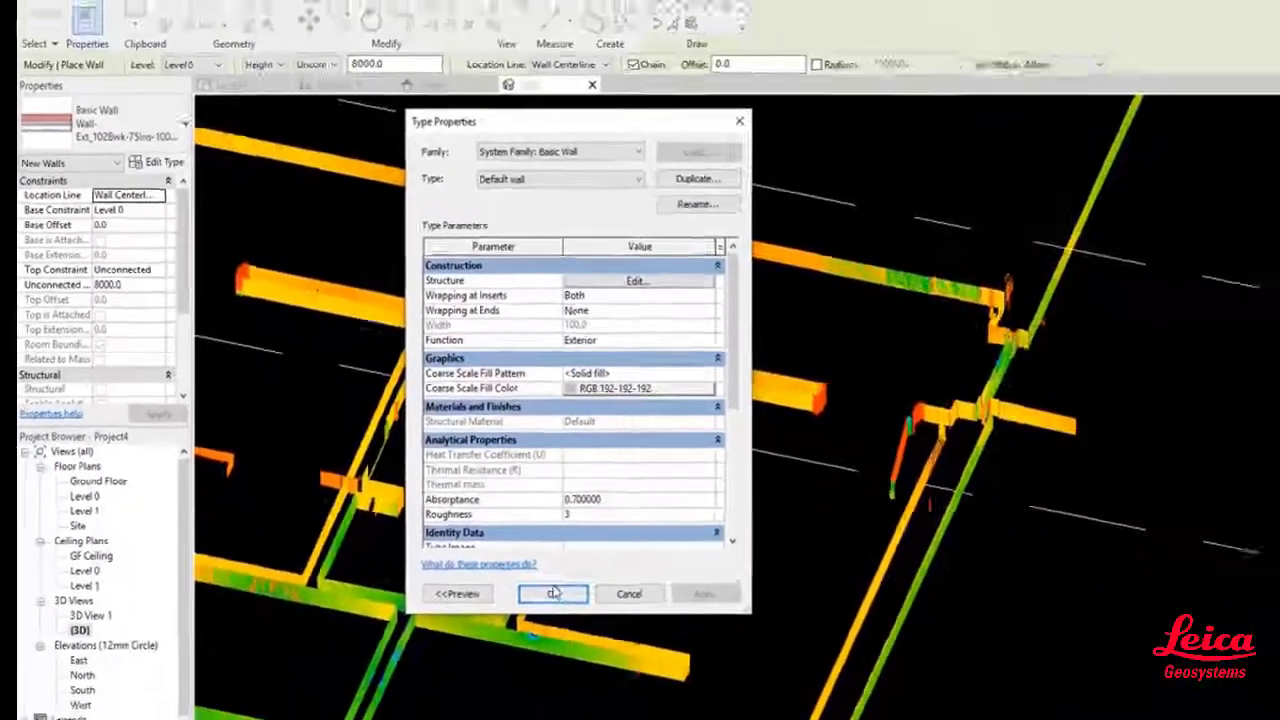
left_click(759, 674)
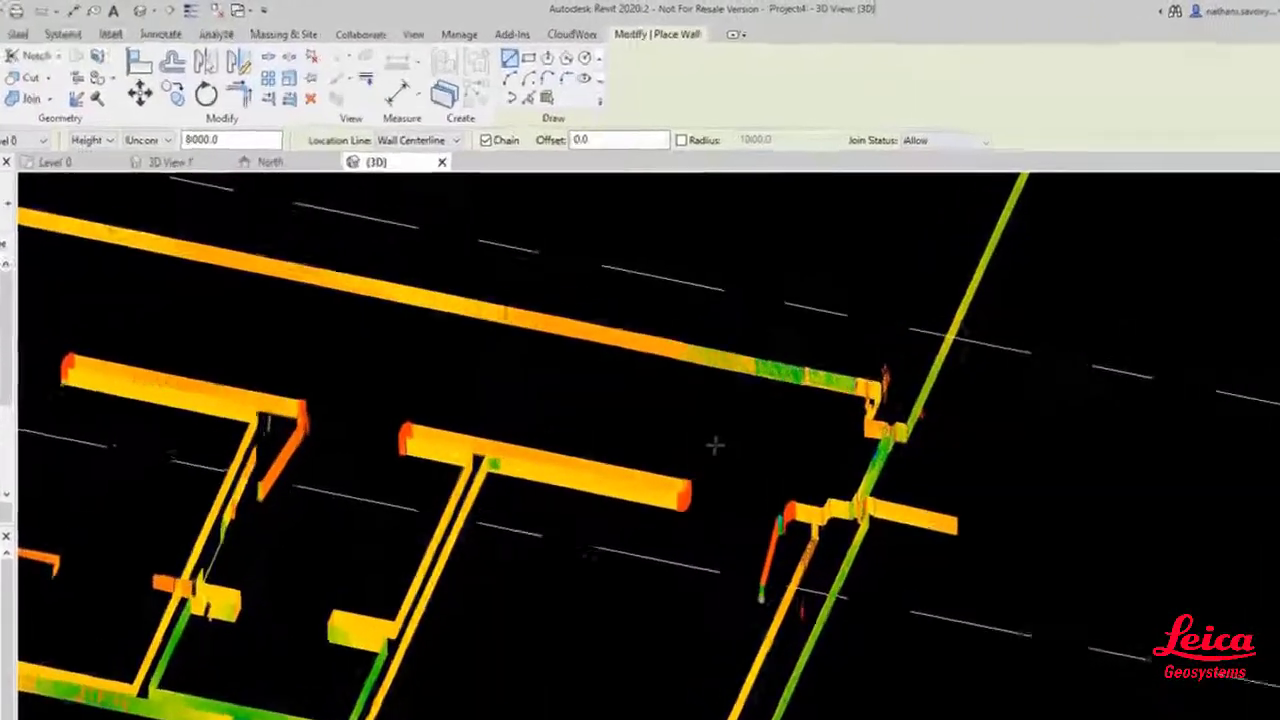
key("Escape")
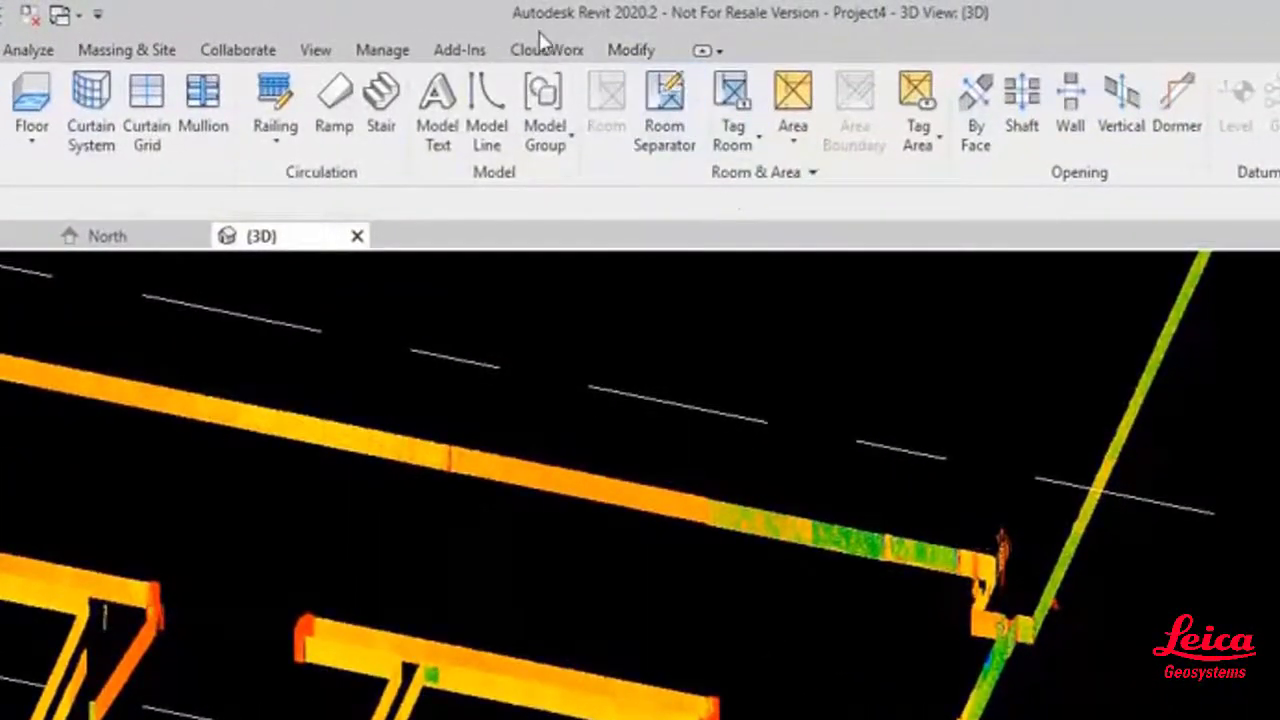
left_click(535, 50)
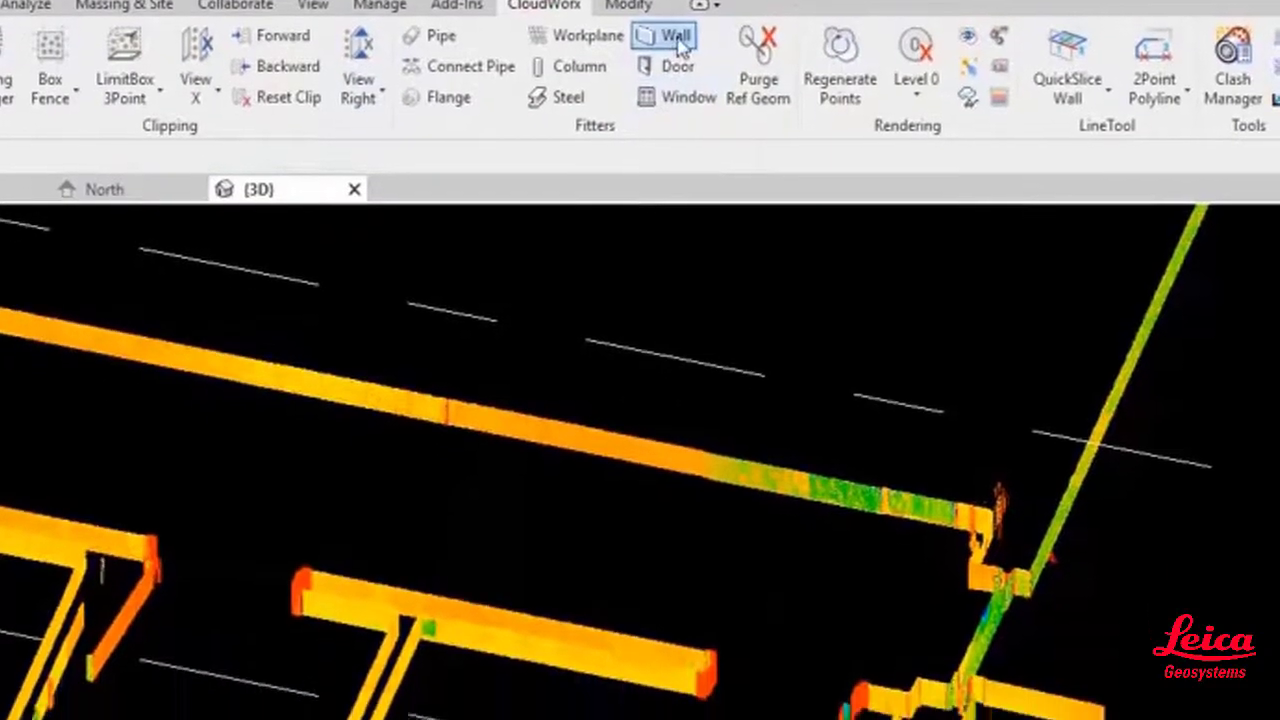
left_click(668, 82)
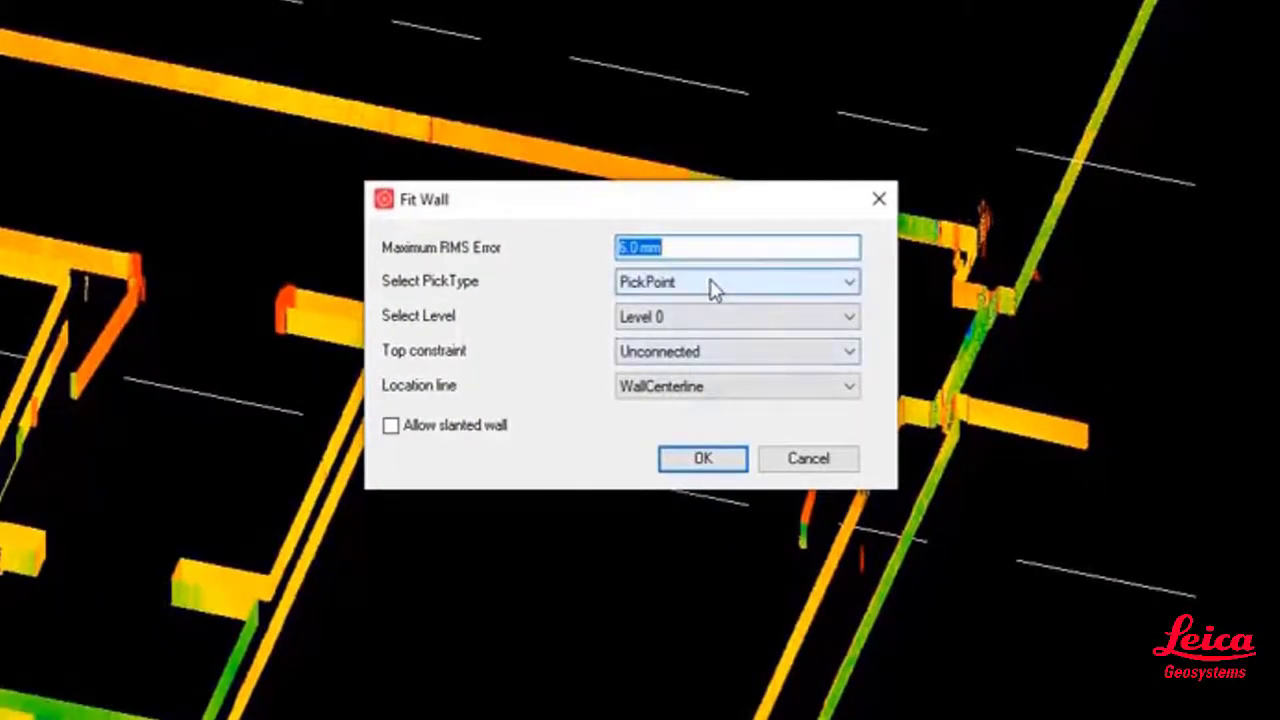
key("Escape")
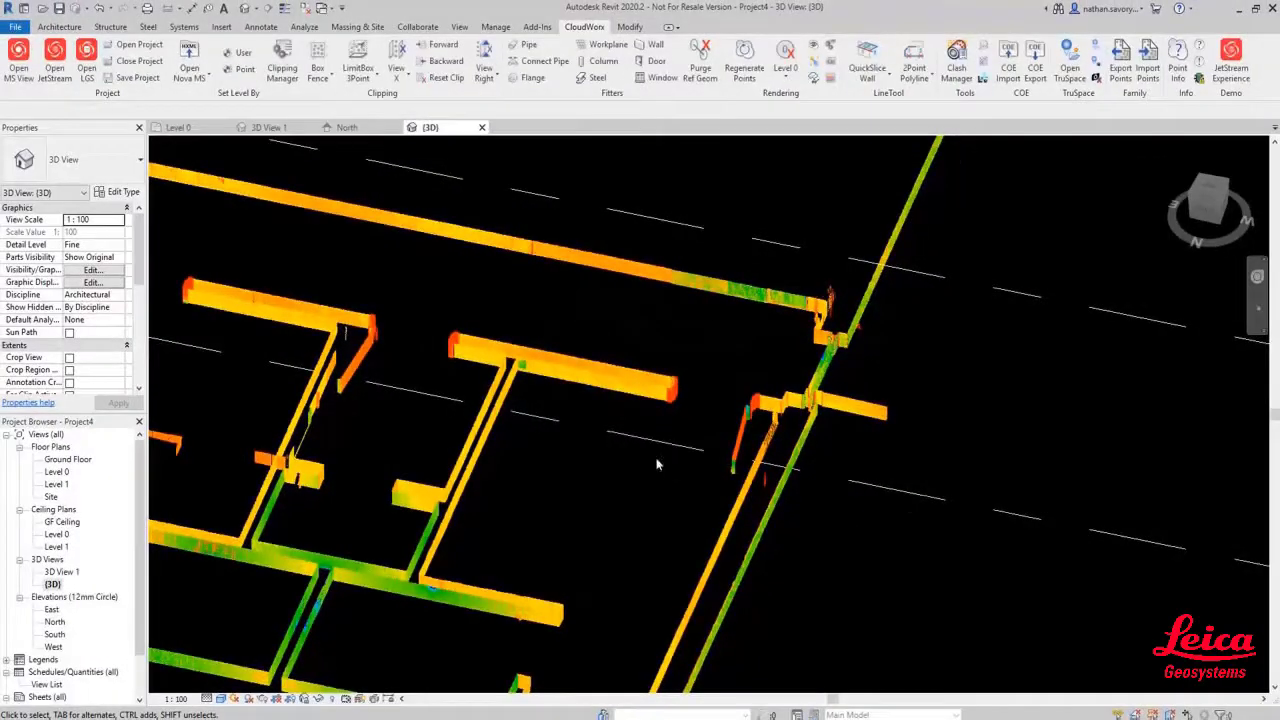
scroll(680, 312, "up", 1)
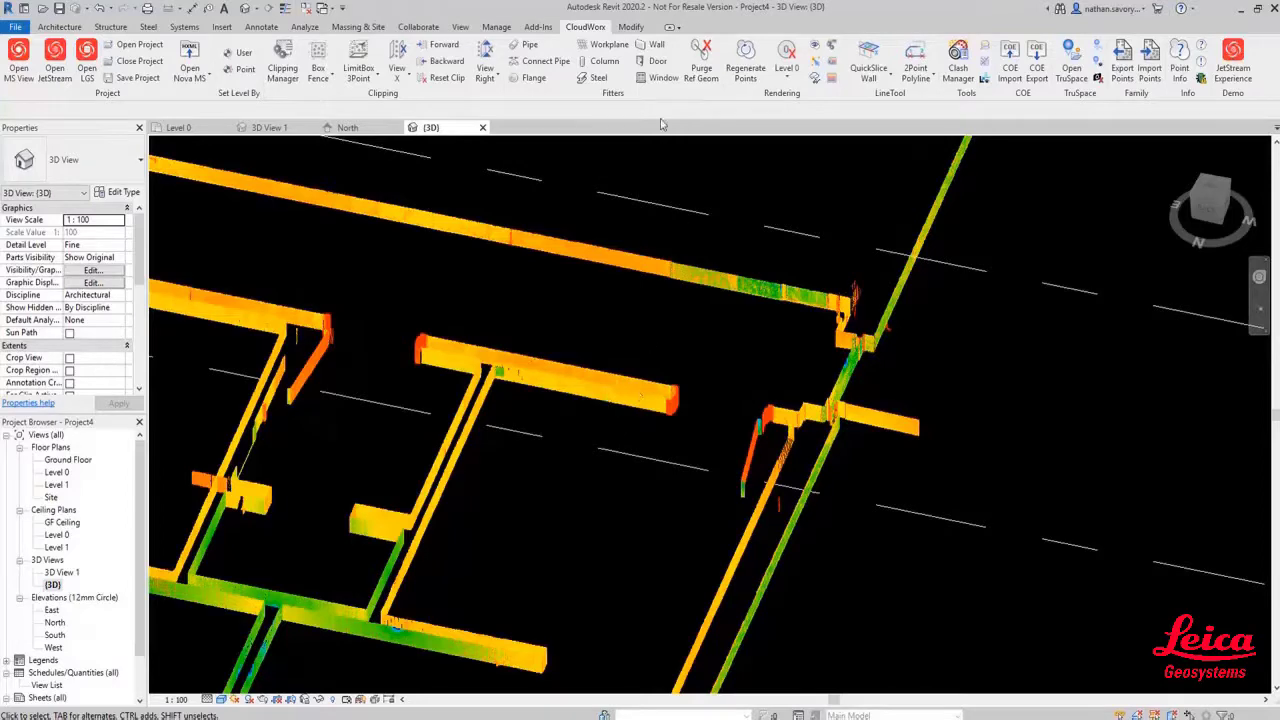
Step: Start a CloudWorx PickPoint wall fit with level Ground Floor, top constraint GF Ceiling and location line FinishFaceInterior
left_click(656, 46)
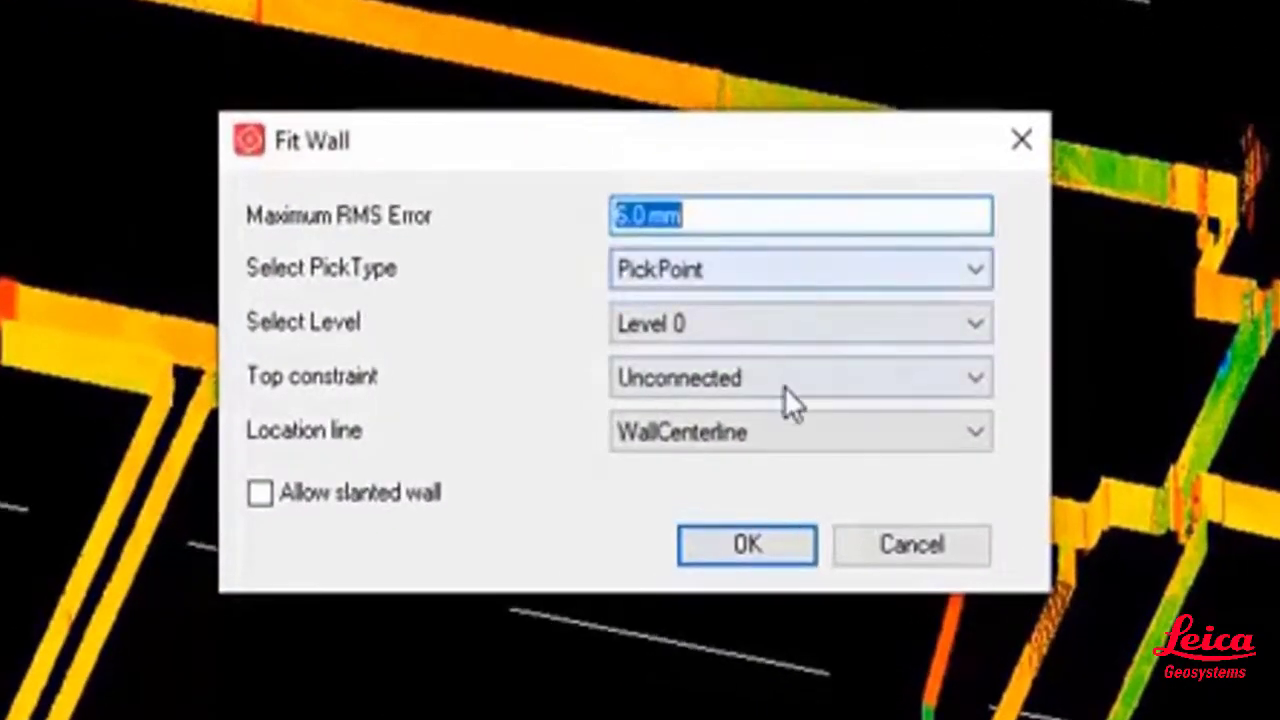
left_click(784, 386)
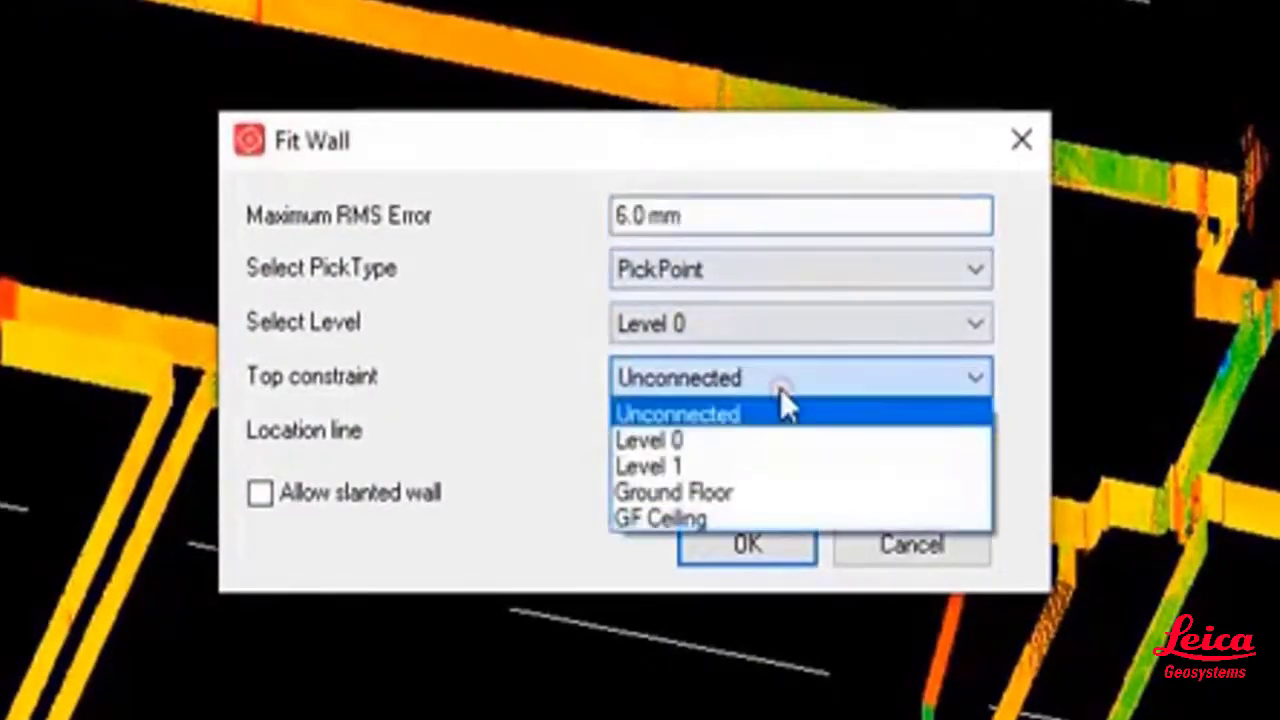
left_click(745, 490)
left_click(741, 438)
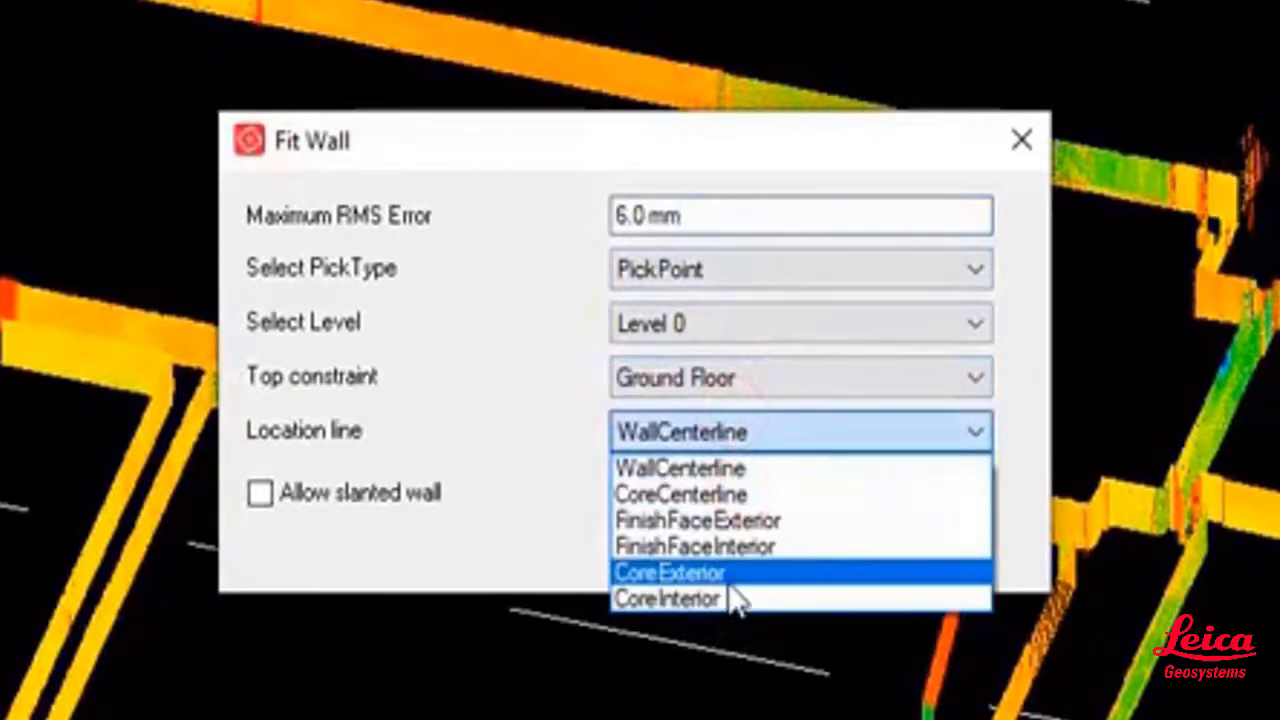
left_click(703, 432)
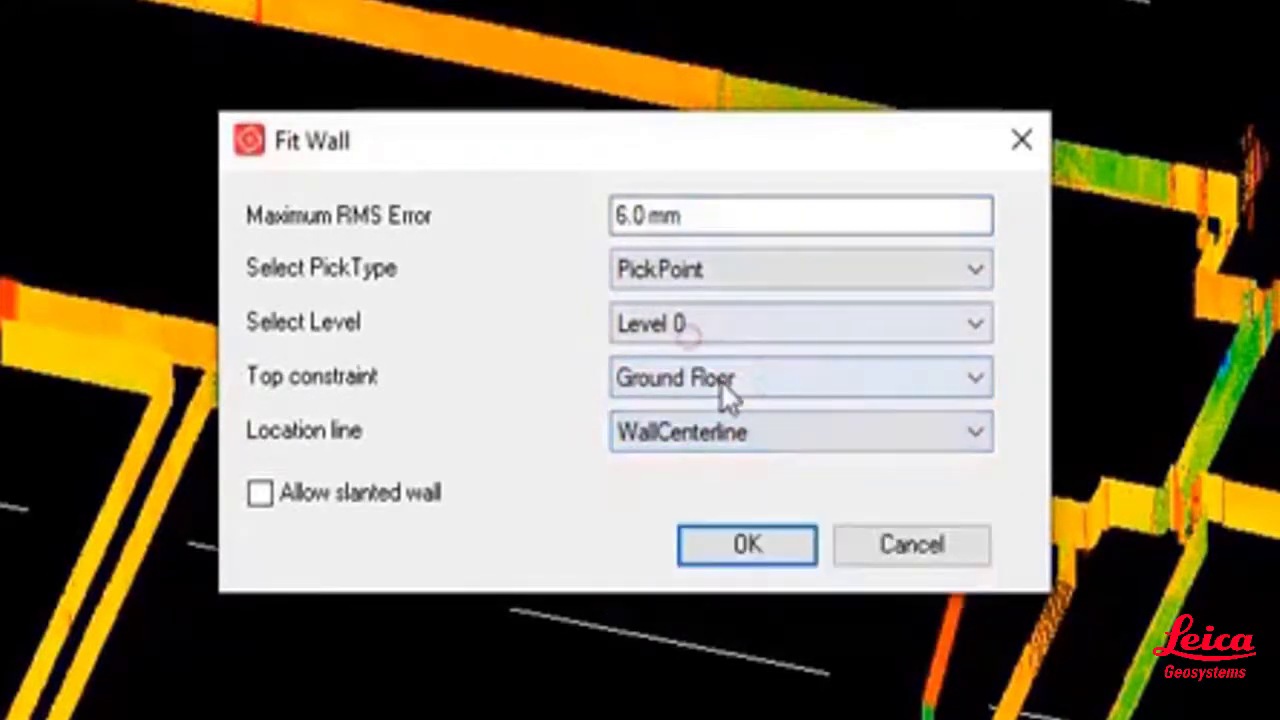
left_click(709, 330)
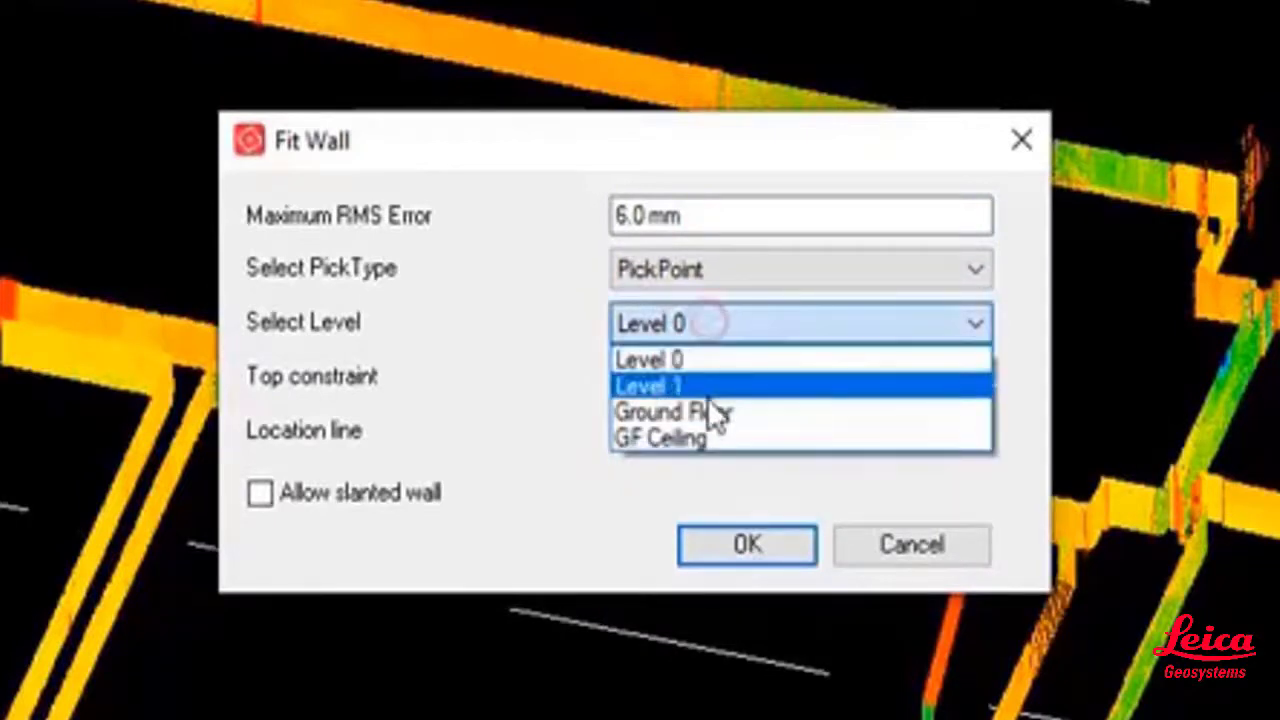
left_click(714, 412)
left_click(716, 388)
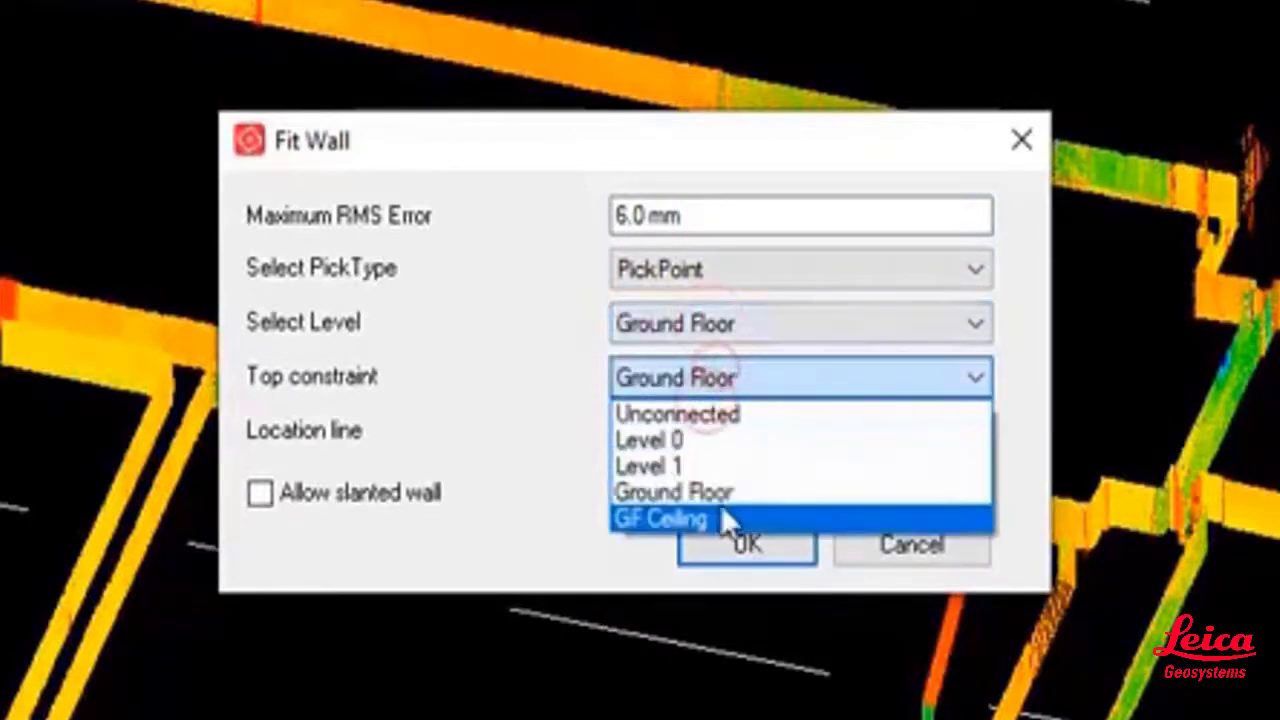
left_click(720, 515)
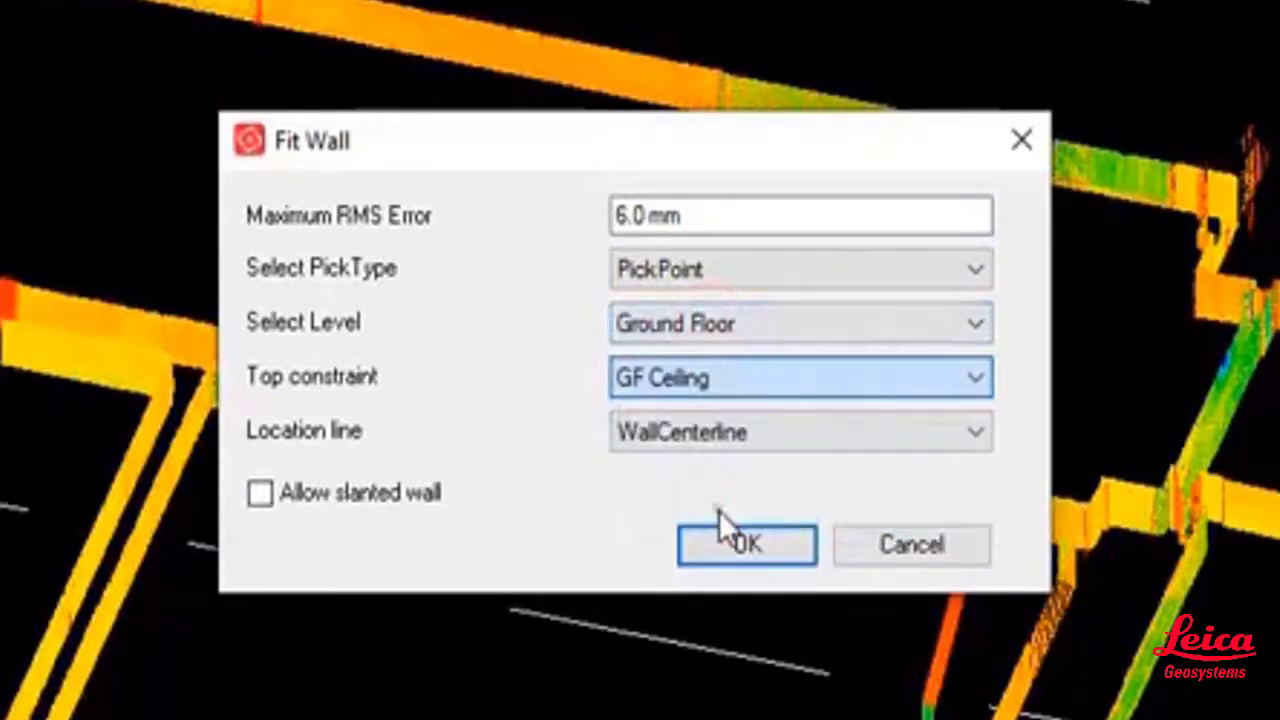
left_click(738, 436)
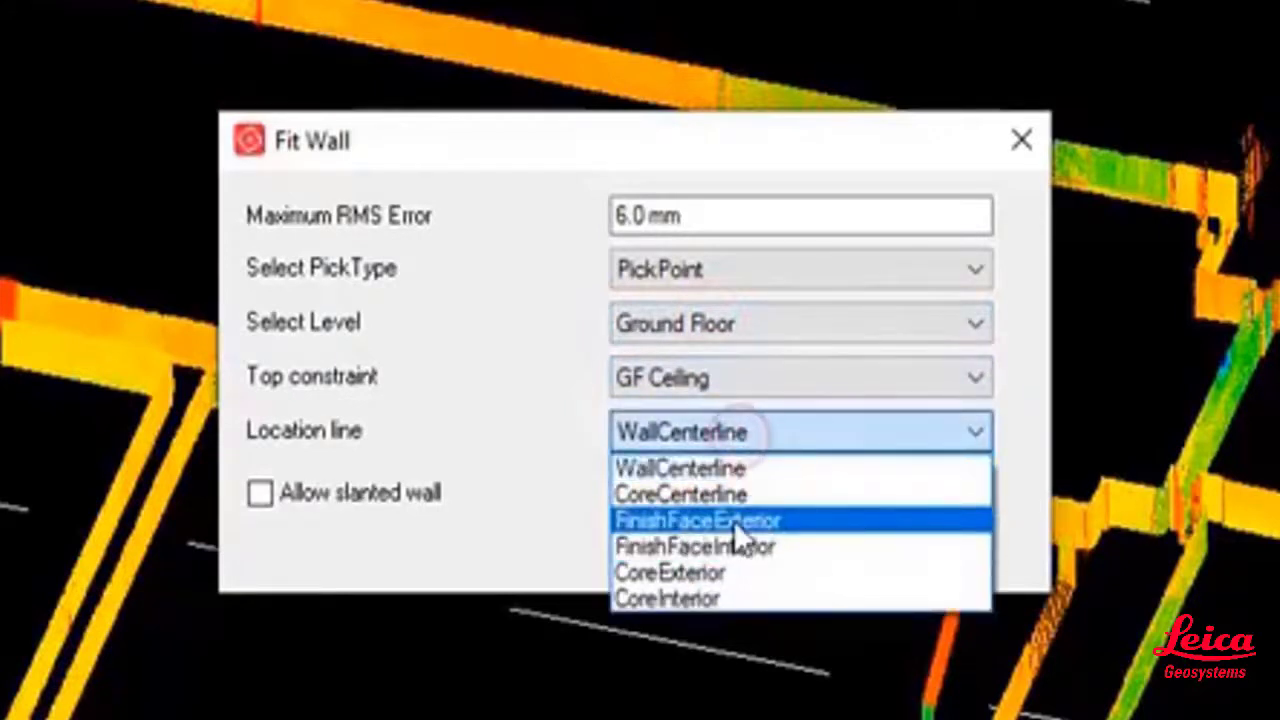
left_click(735, 547)
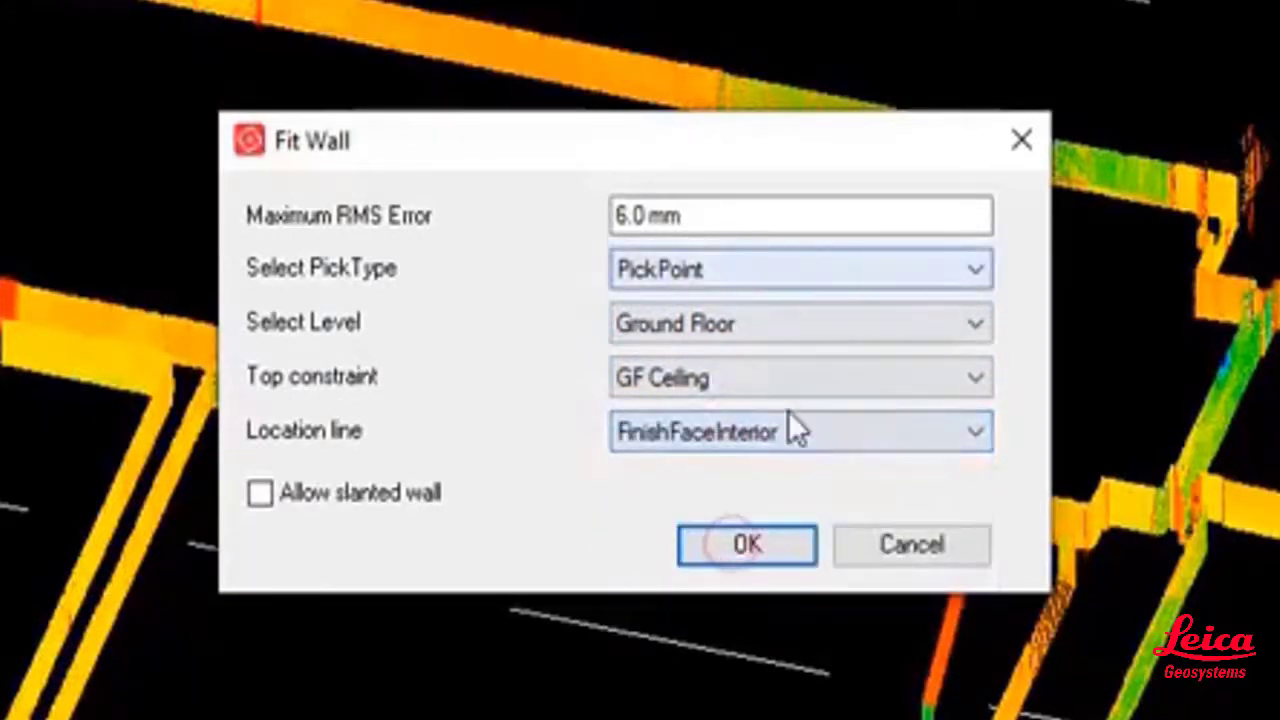
left_click(748, 546)
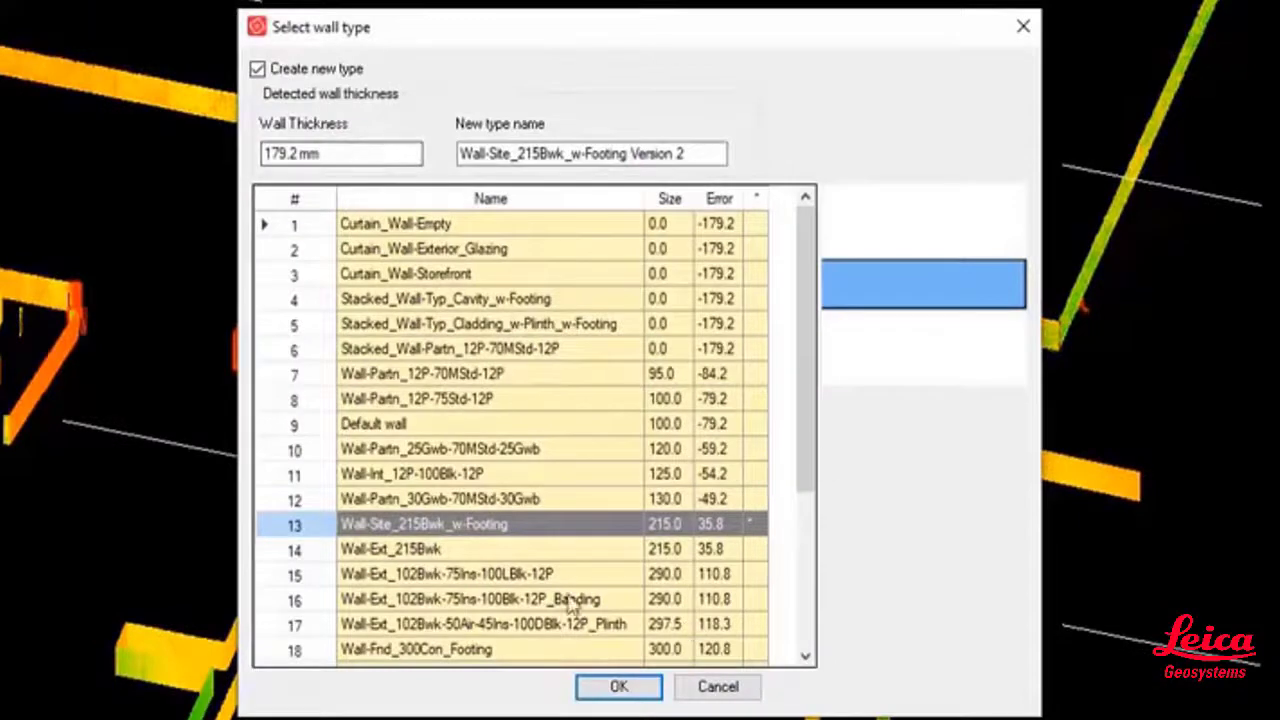
Step: Create the fitted wall from a new type based on Default wall, 180 mm thick and named Default wall 180mm, and check it from above
left_click(400, 426)
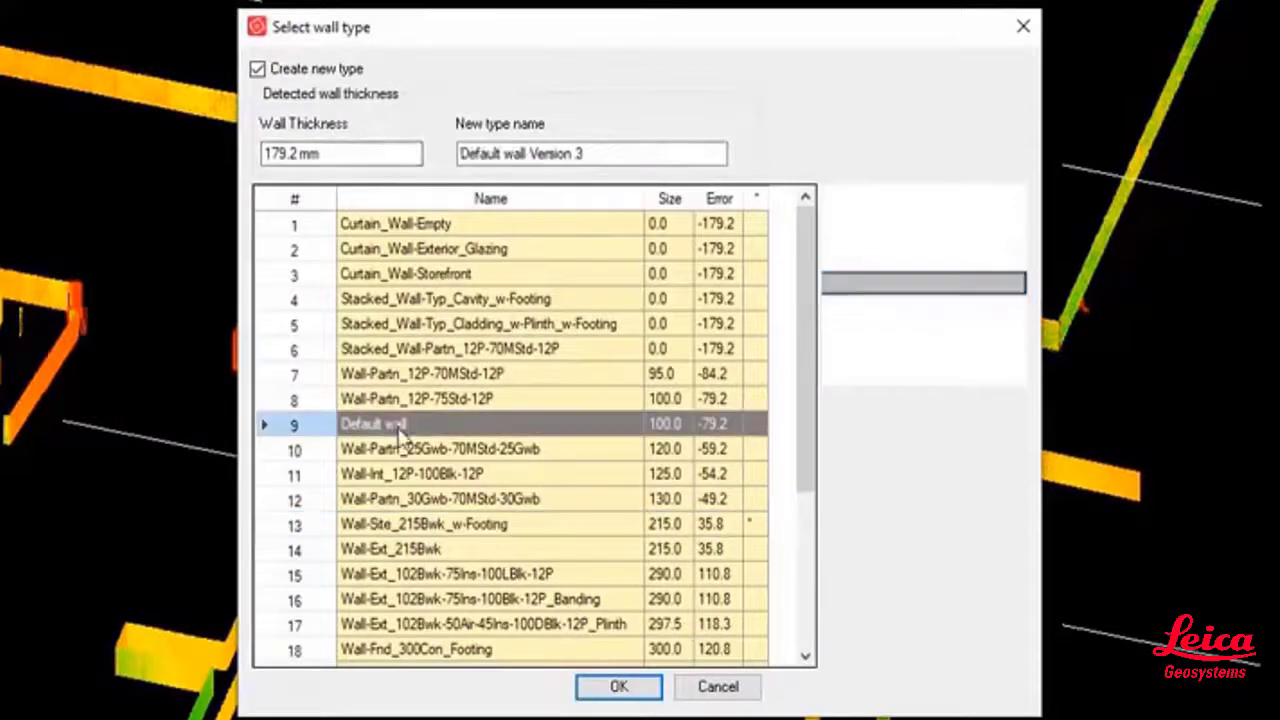
left_click(292, 153)
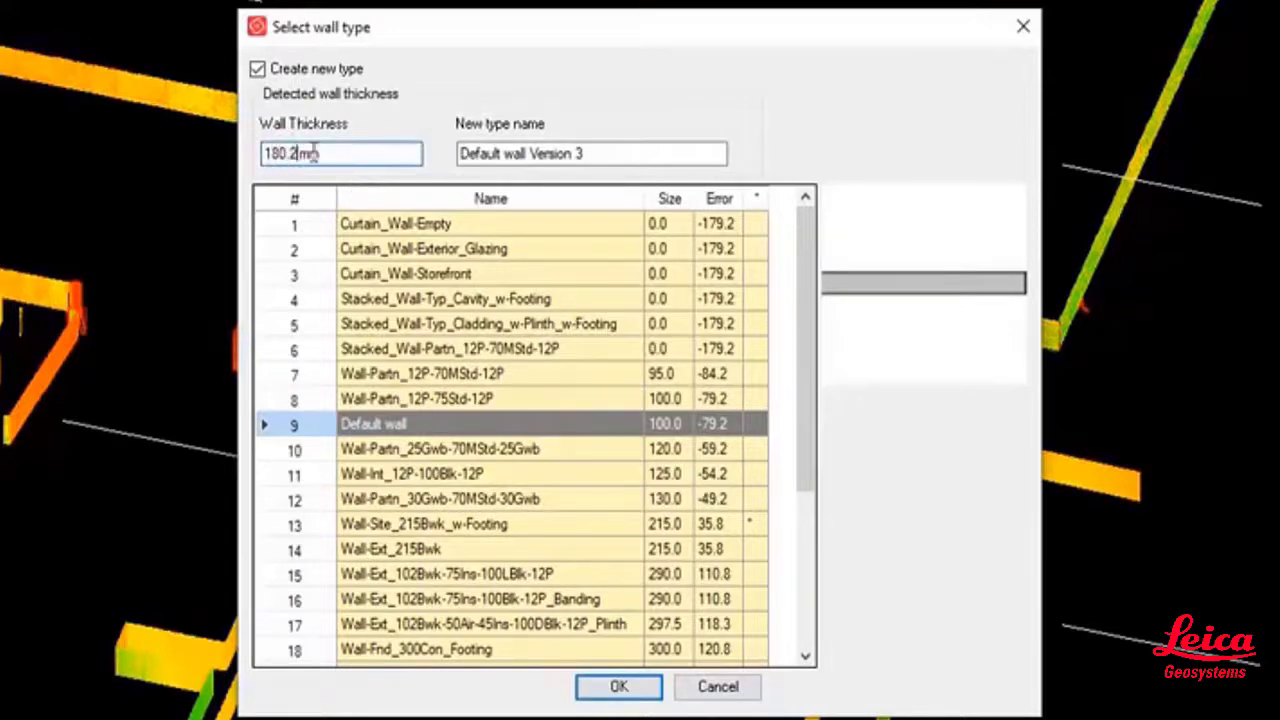
key("BackSpace")
key("BackSpace")
left_click_drag(584, 153, 533, 153)
key("BackSpace")
type("180mm")
left_click(619, 686)
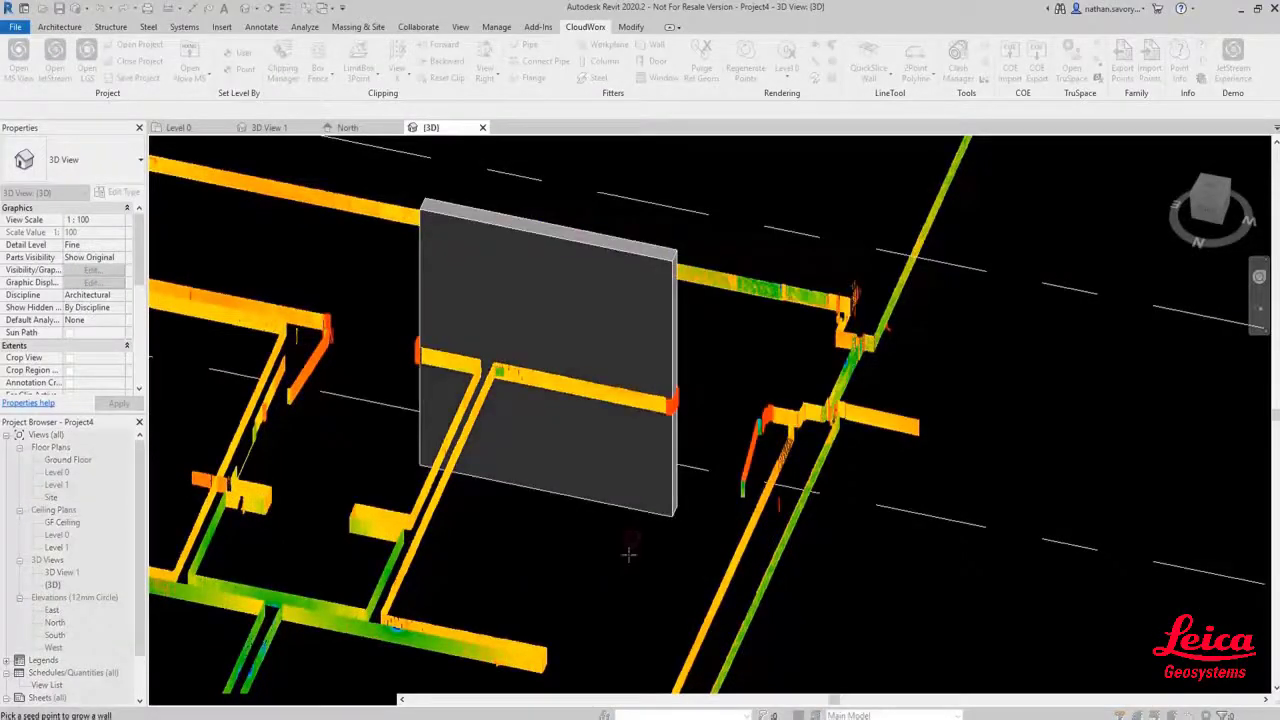
left_click(1211, 188)
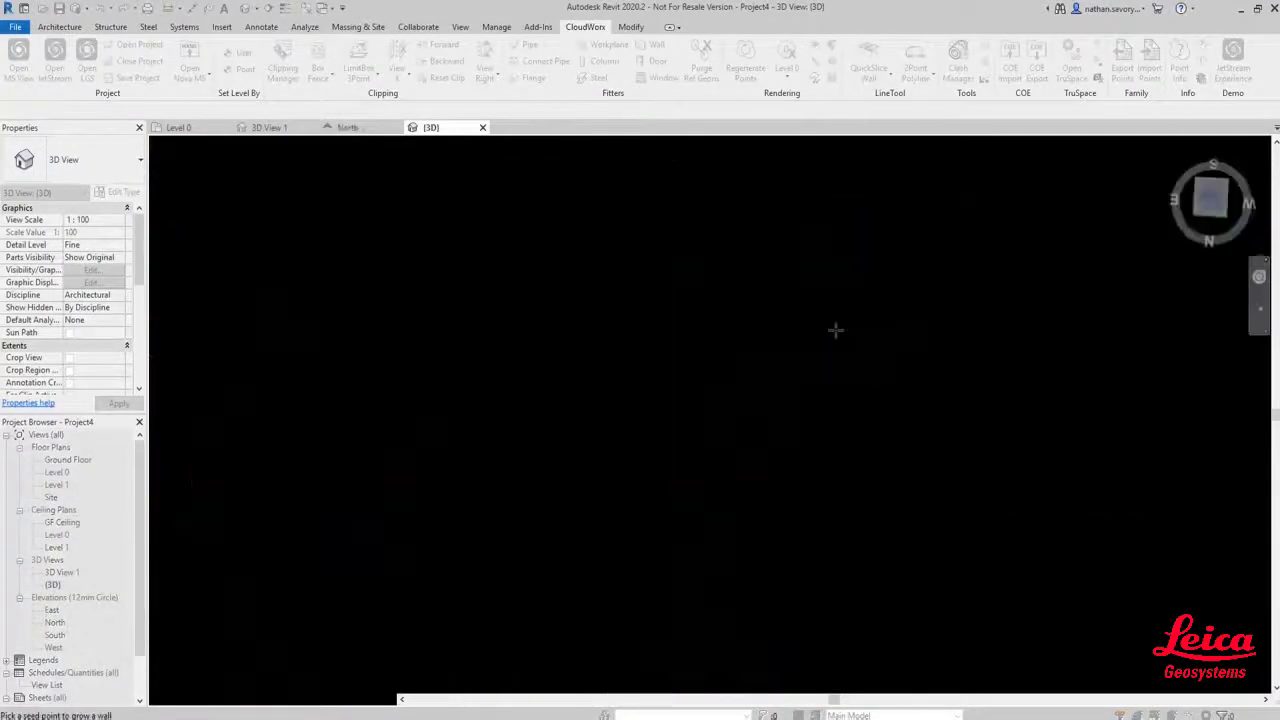
key("Escape")
scroll(805, 444, "up", 4)
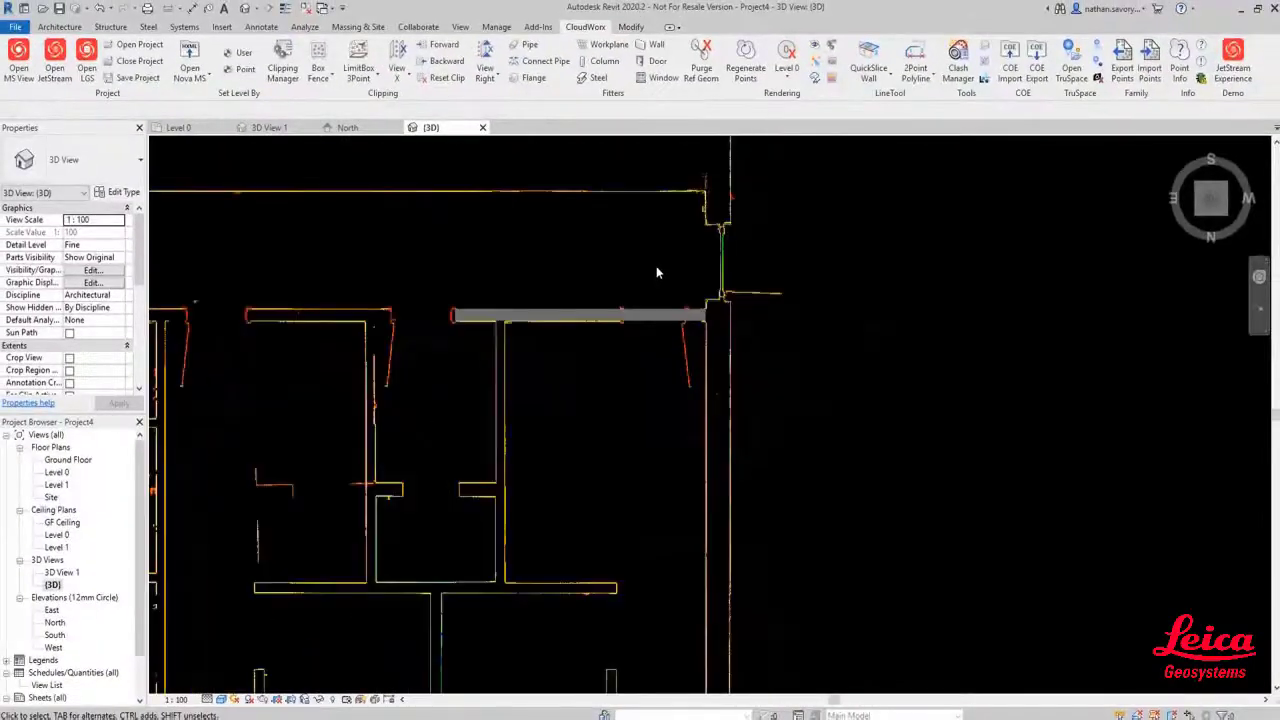
Step: Set up another wall fit from Ground Floor to GF Ceiling and pick the thin partition that meets the fitted wall at right angles
middle_click_drag(604, 425, 459, 493, "shift")
scroll(463, 488, "up", 5)
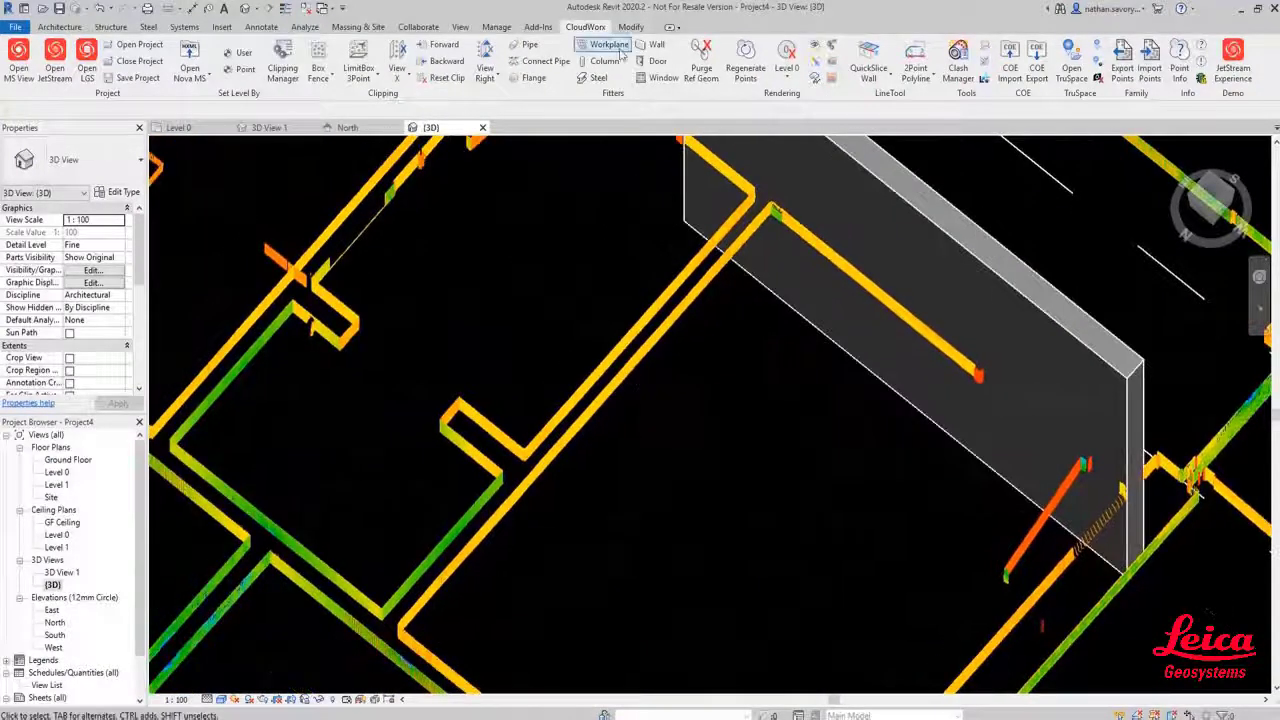
left_click(656, 46)
left_click(670, 349)
left_click(668, 387)
left_click(672, 368)
left_click(670, 420)
left_click(698, 386)
left_click(668, 428)
left_click(680, 425)
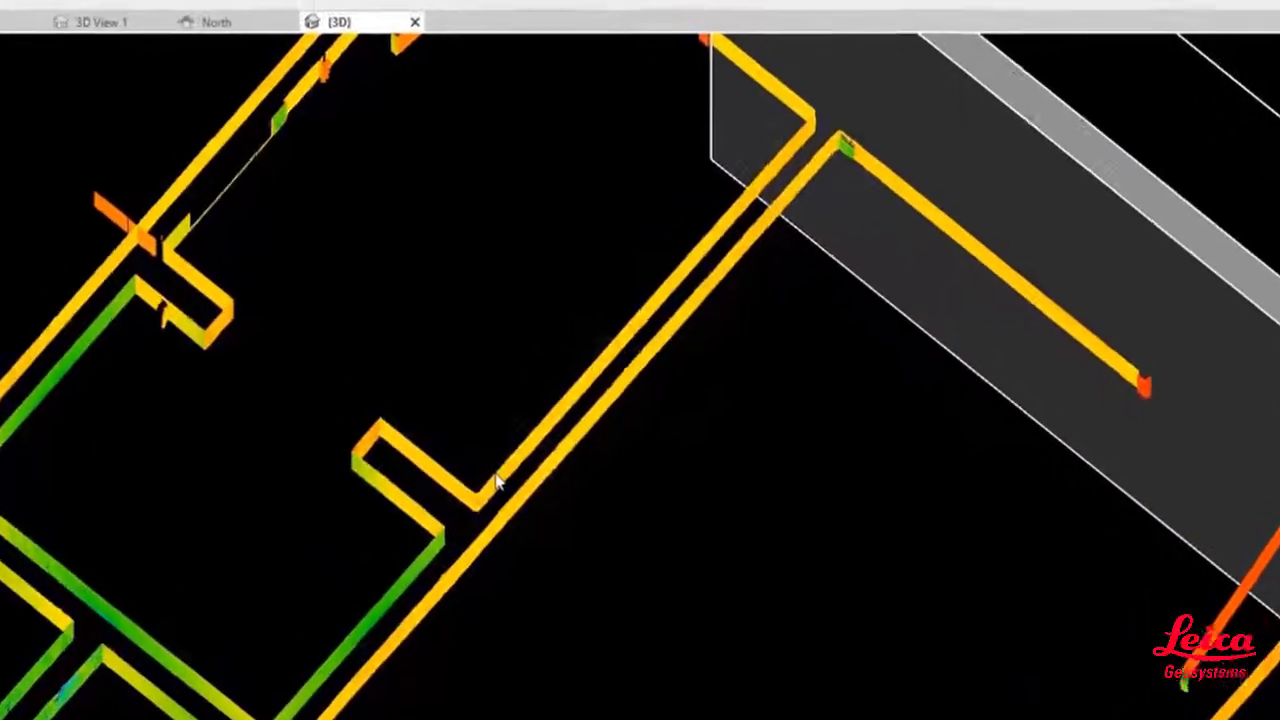
left_click(537, 439)
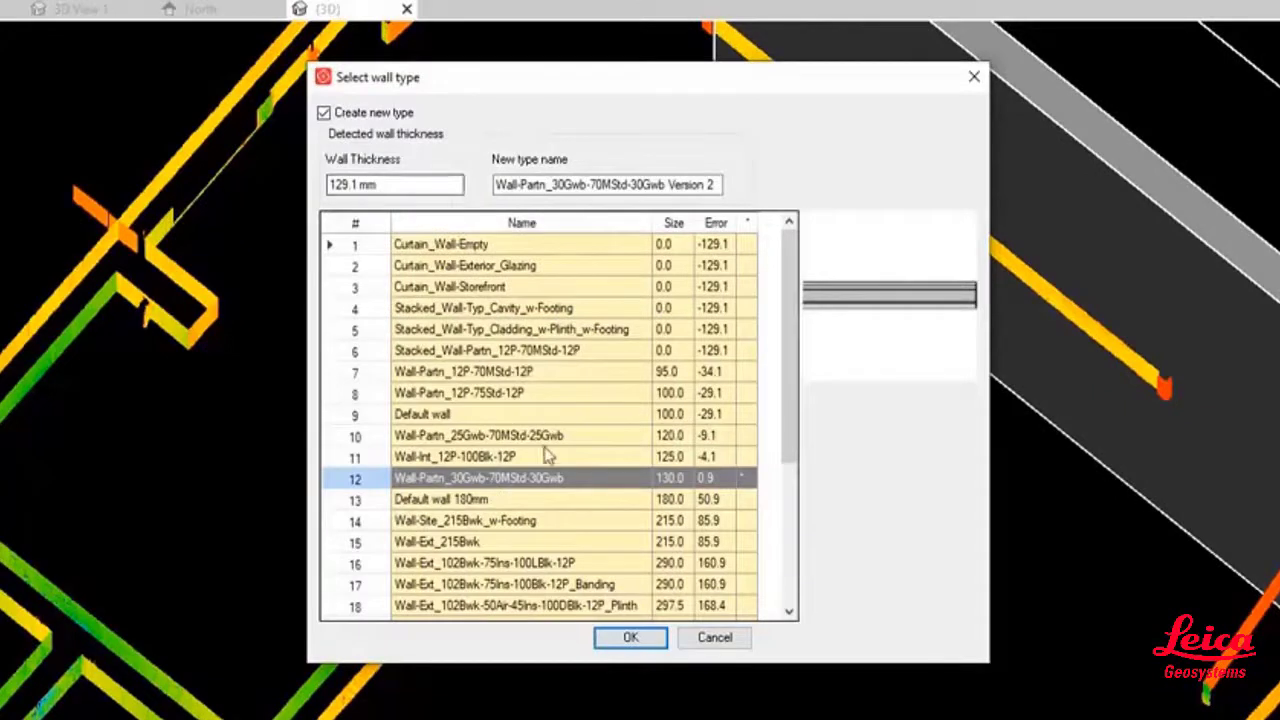
Step: Create the partition from a new wall type based on Default wall, 130 mm thick and named Default wall 130mm
left_click(446, 414)
left_click(355, 185)
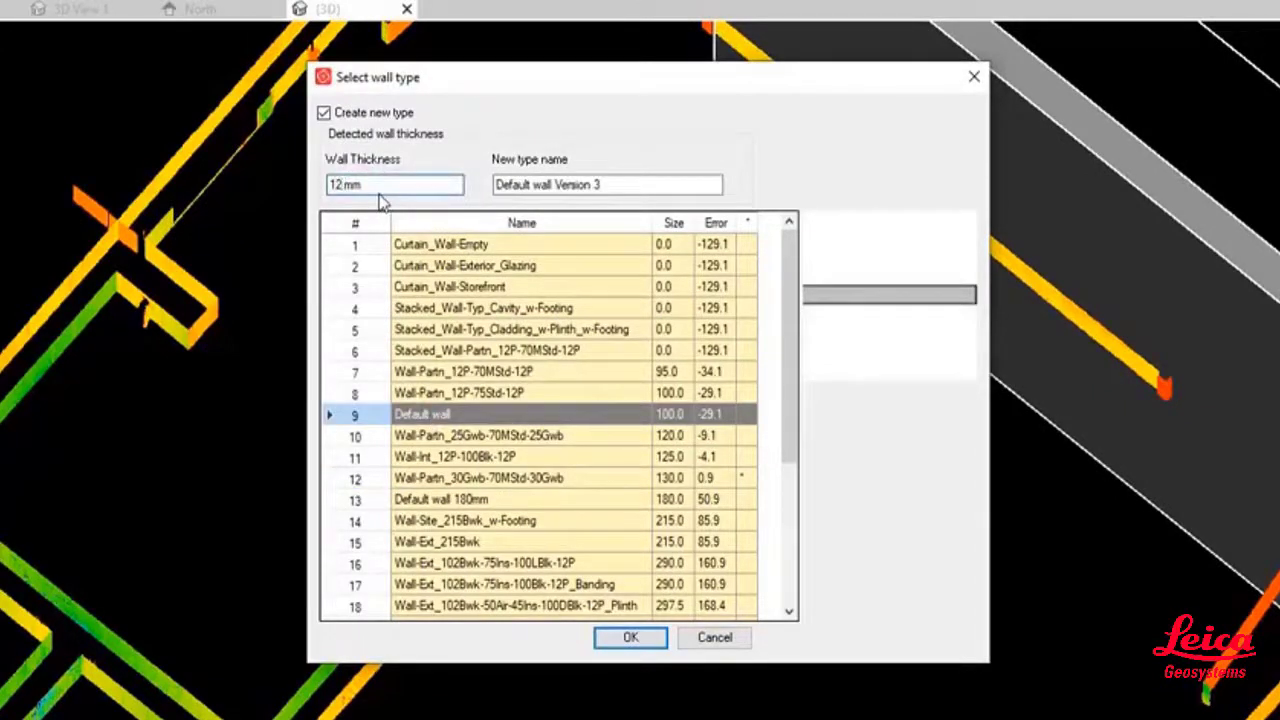
left_click(628, 192)
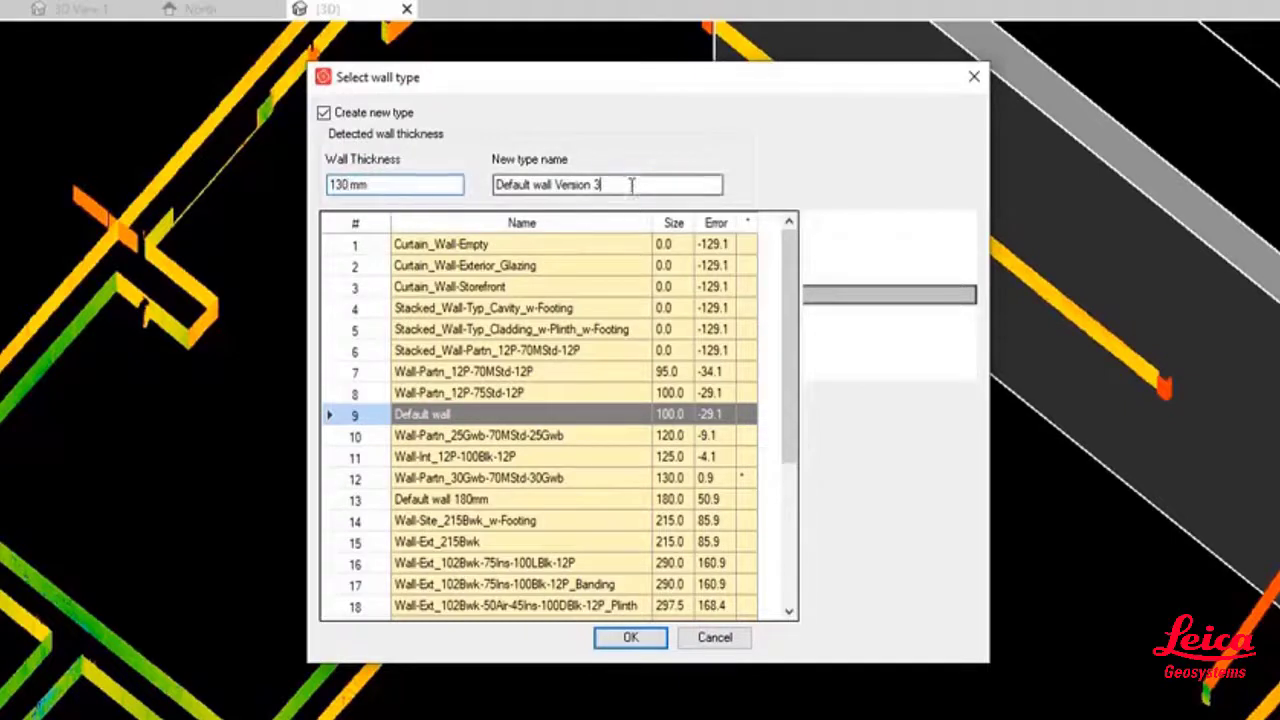
left_click_drag(632, 185, 563, 197)
key("BackSpace")
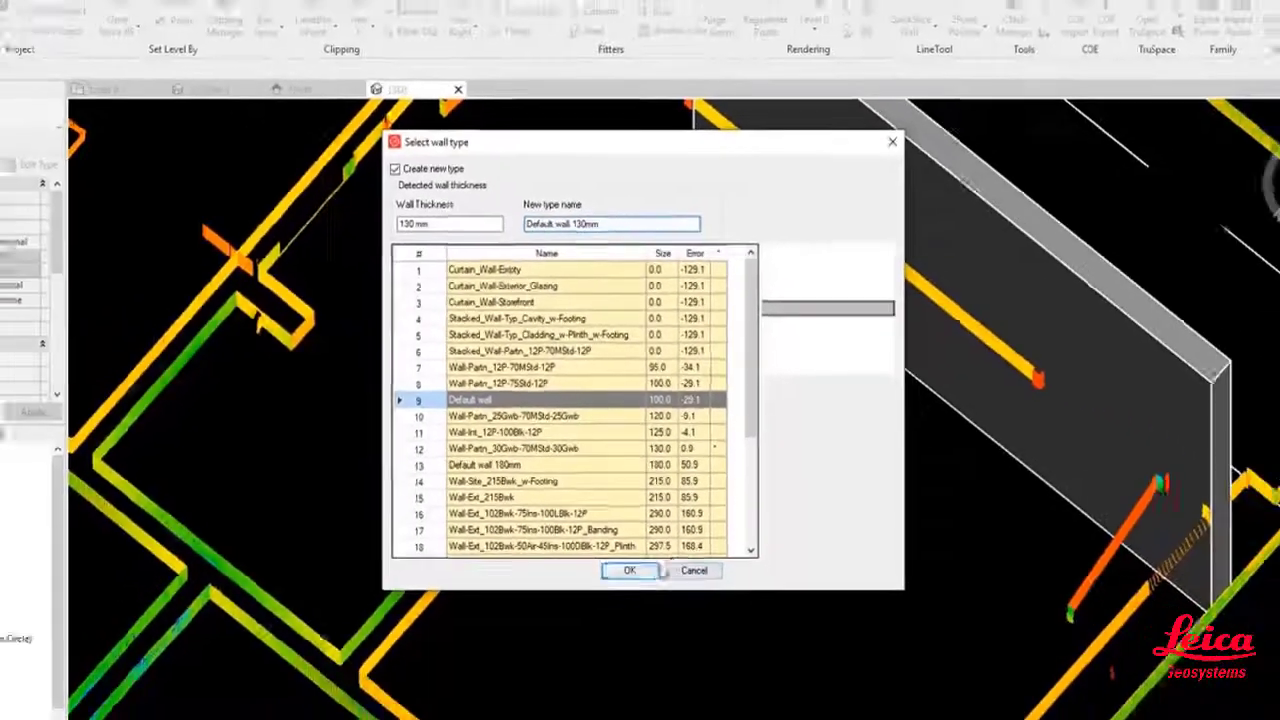
left_click(630, 637)
scroll(631, 543, "down", 5)
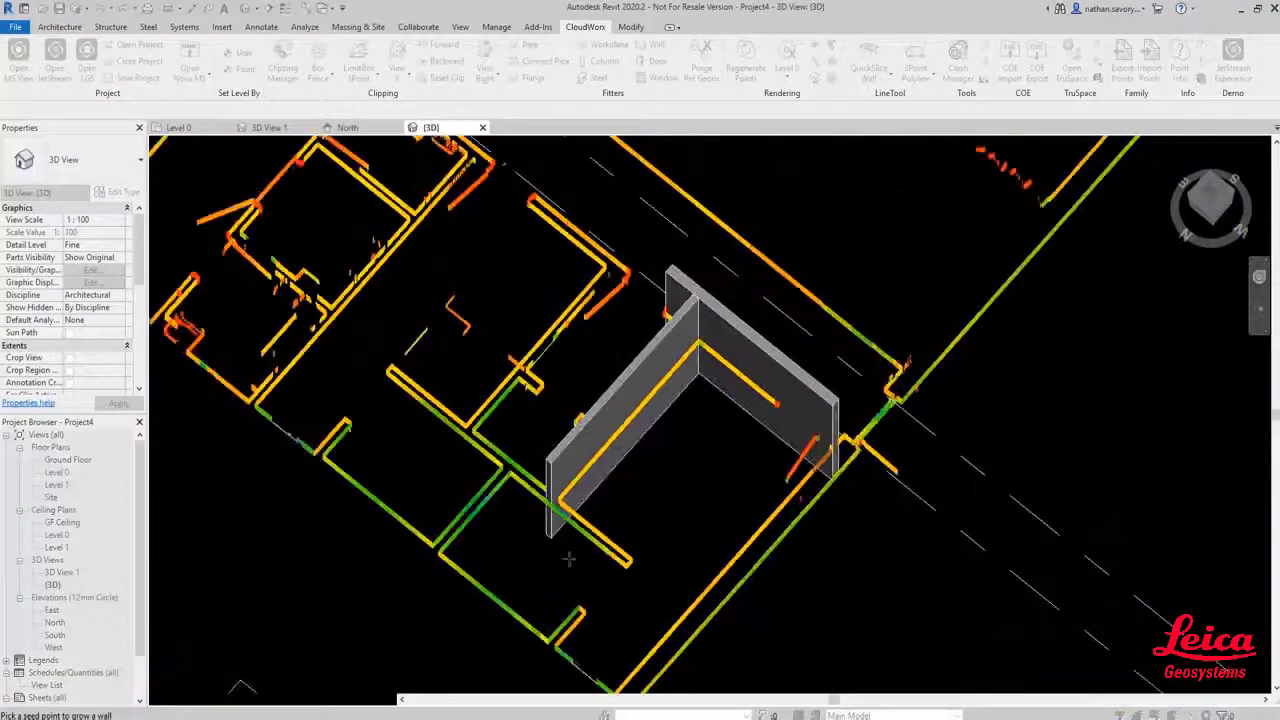
Step: Set up a PickPoint wall fit from Ground Floor to GF Ceiling, location line FinishFaceExterior, and pick the parallel wall at the partition's other end
scroll(649, 531, "up", 8)
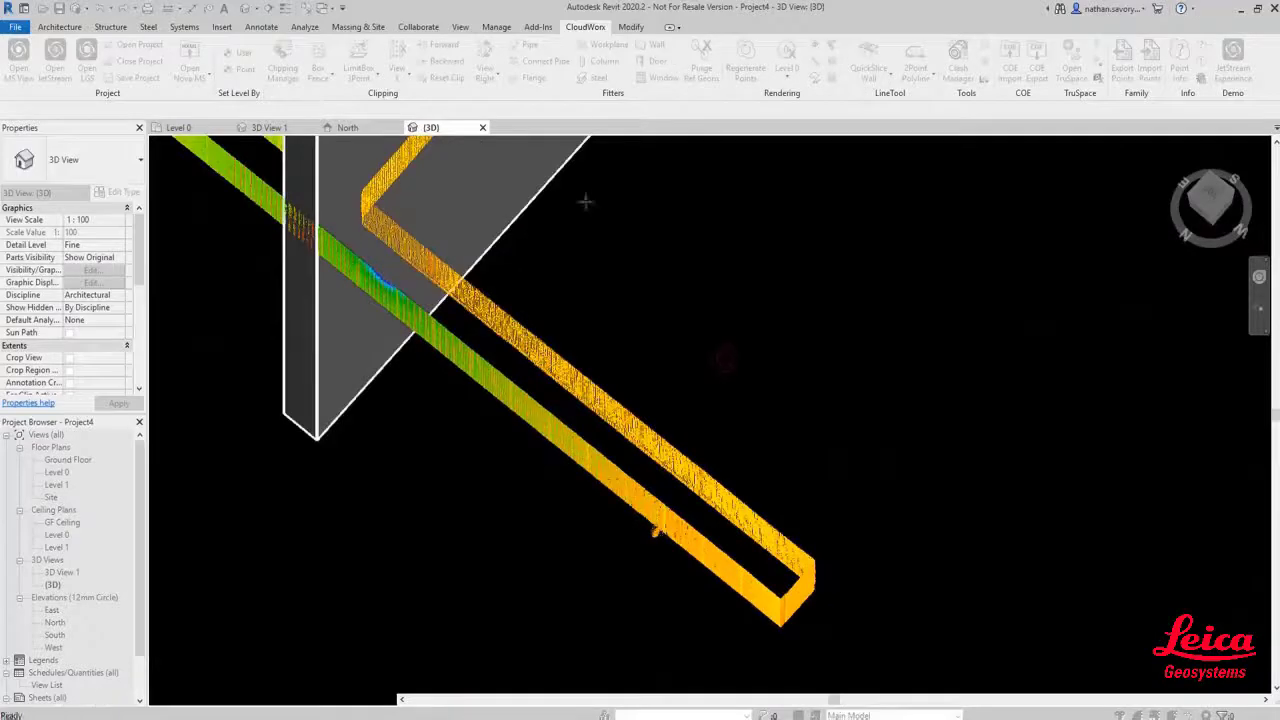
left_click(653, 44)
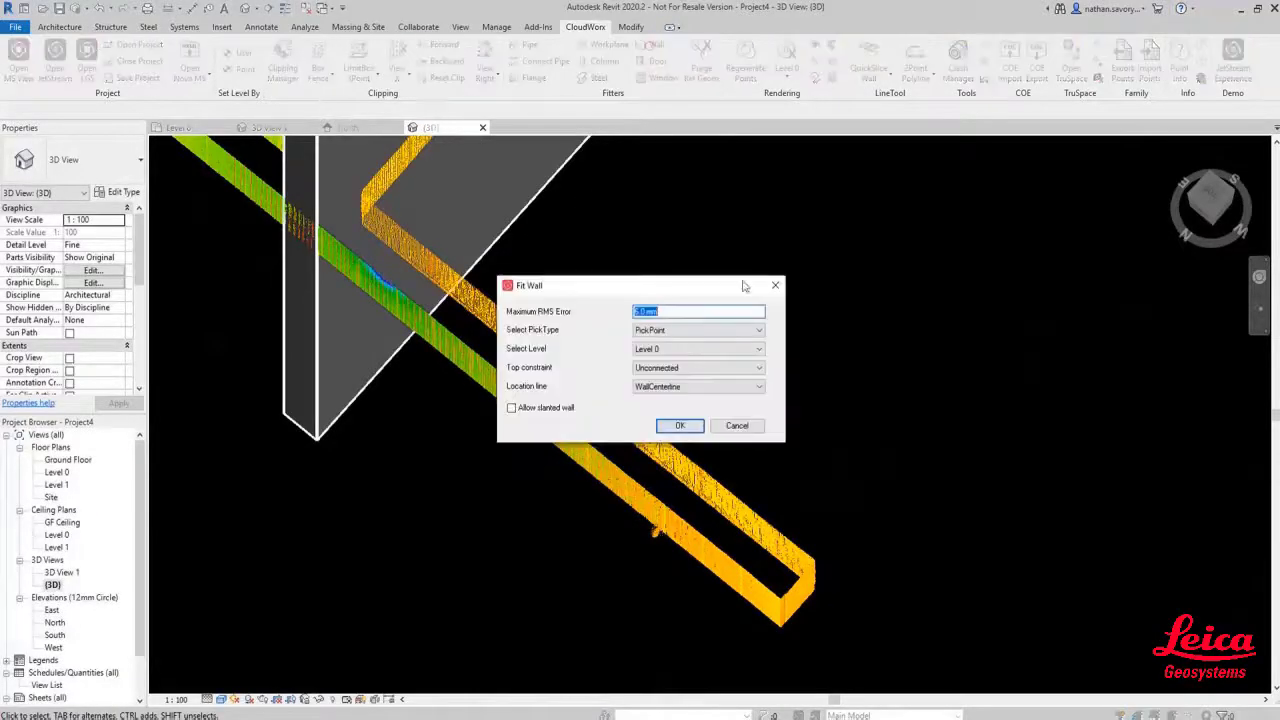
left_click(707, 358)
left_click(680, 380)
left_click(700, 367)
left_click(677, 418)
left_click(680, 387)
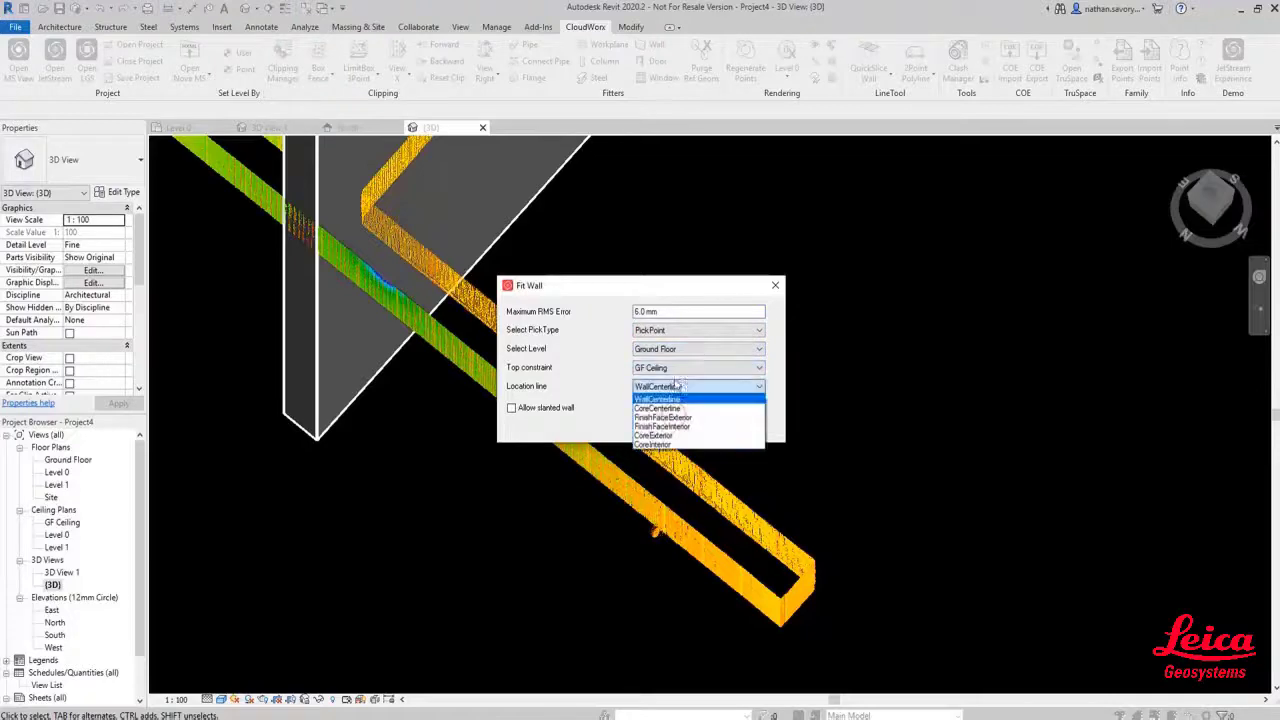
left_click(693, 418)
left_click(680, 425)
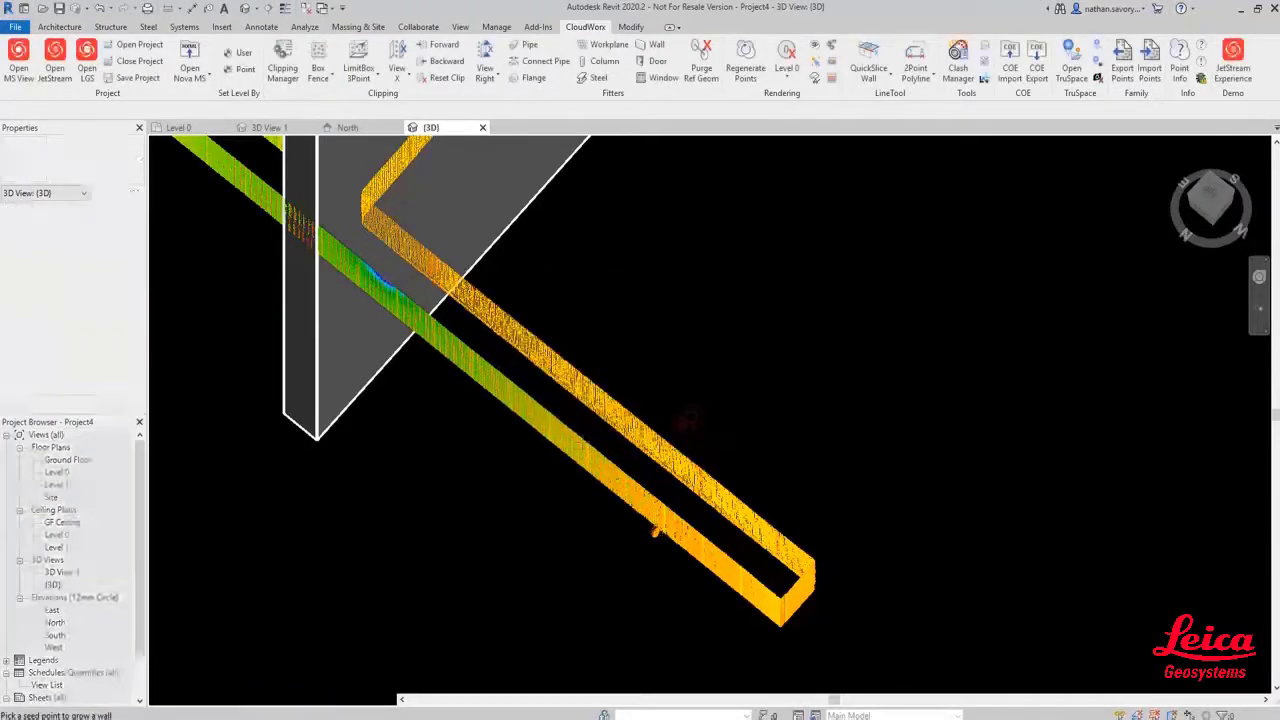
left_click(539, 450)
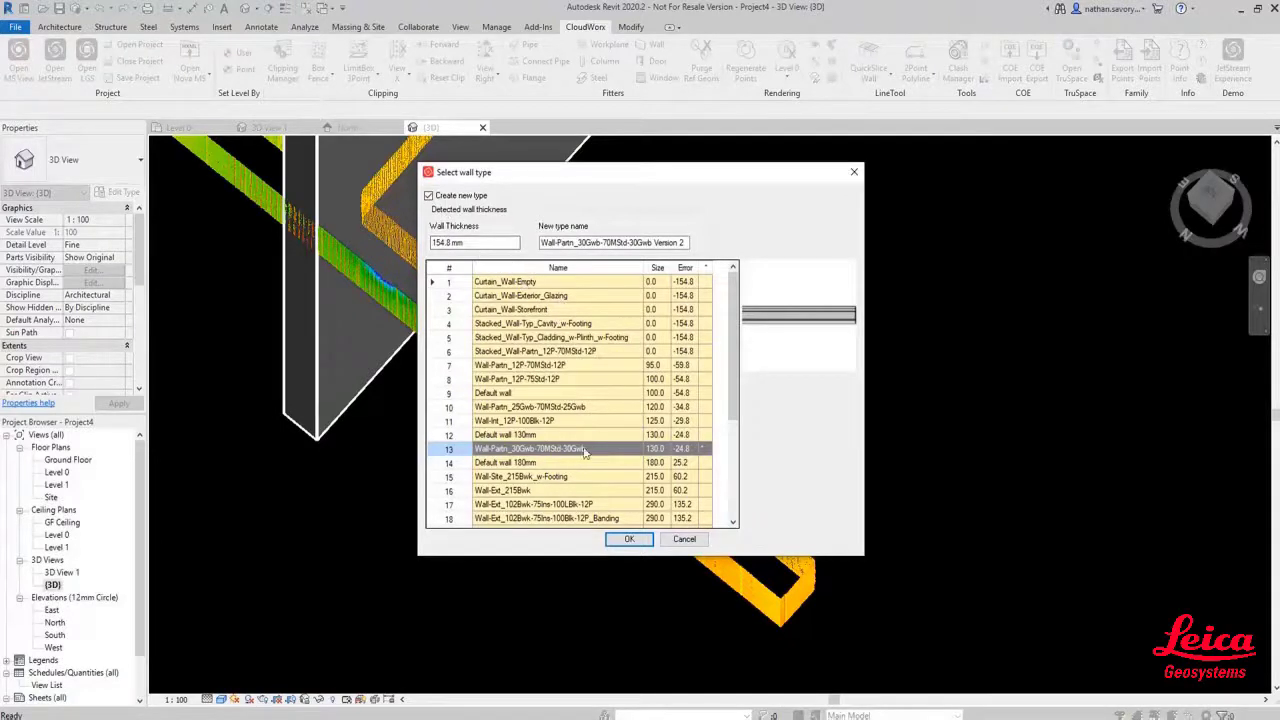
Step: Create the picked wall from a new type based on Default wall, 155 mm thick and named after its thickness
left_click(533, 393)
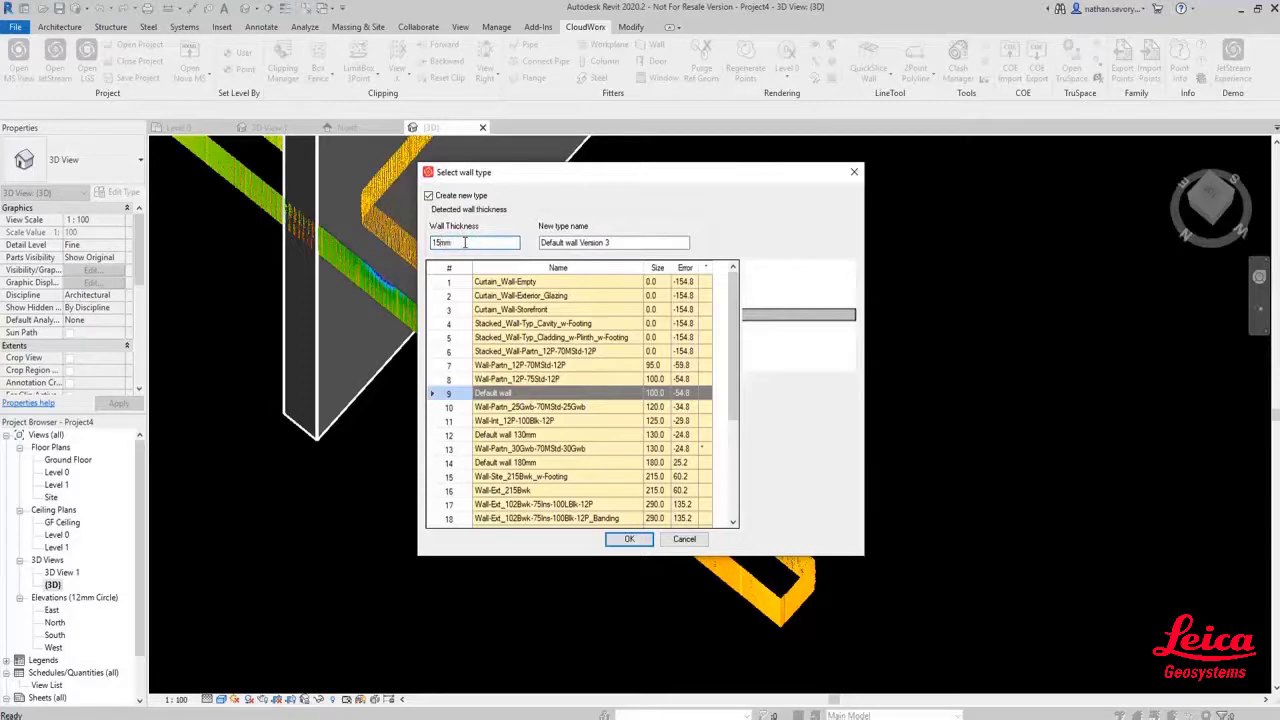
left_click(623, 243)
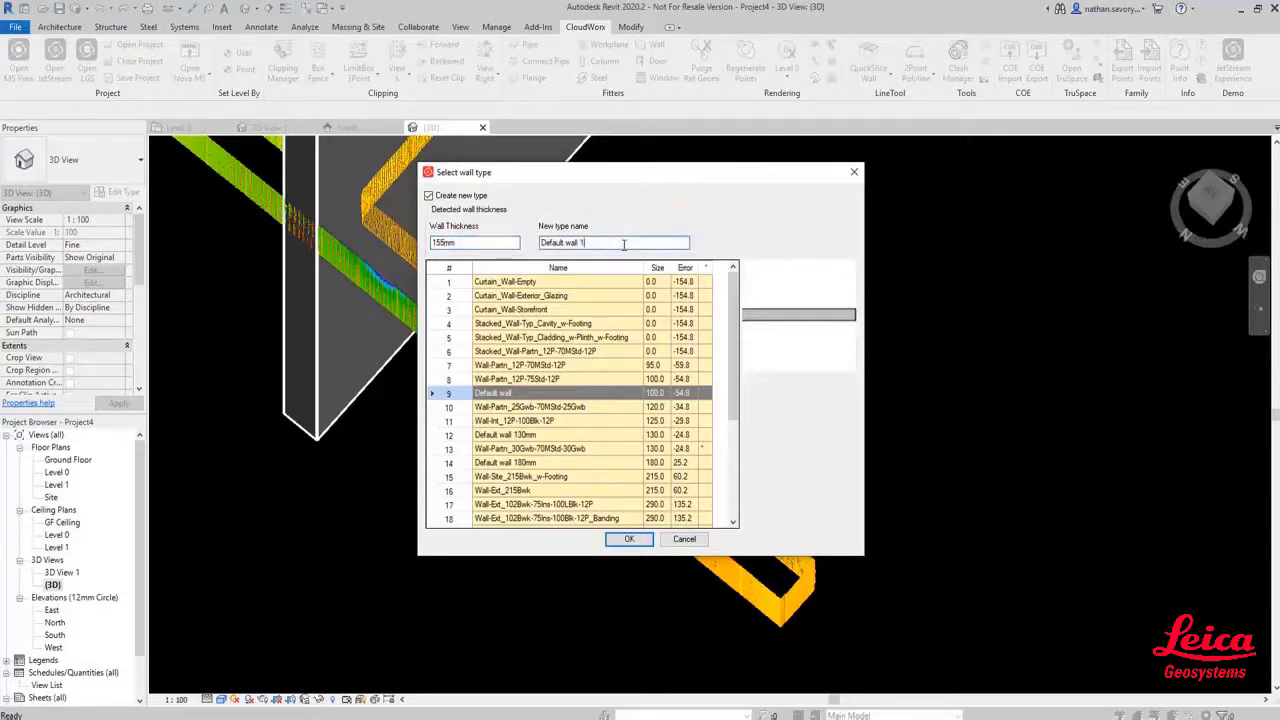
left_click(630, 540)
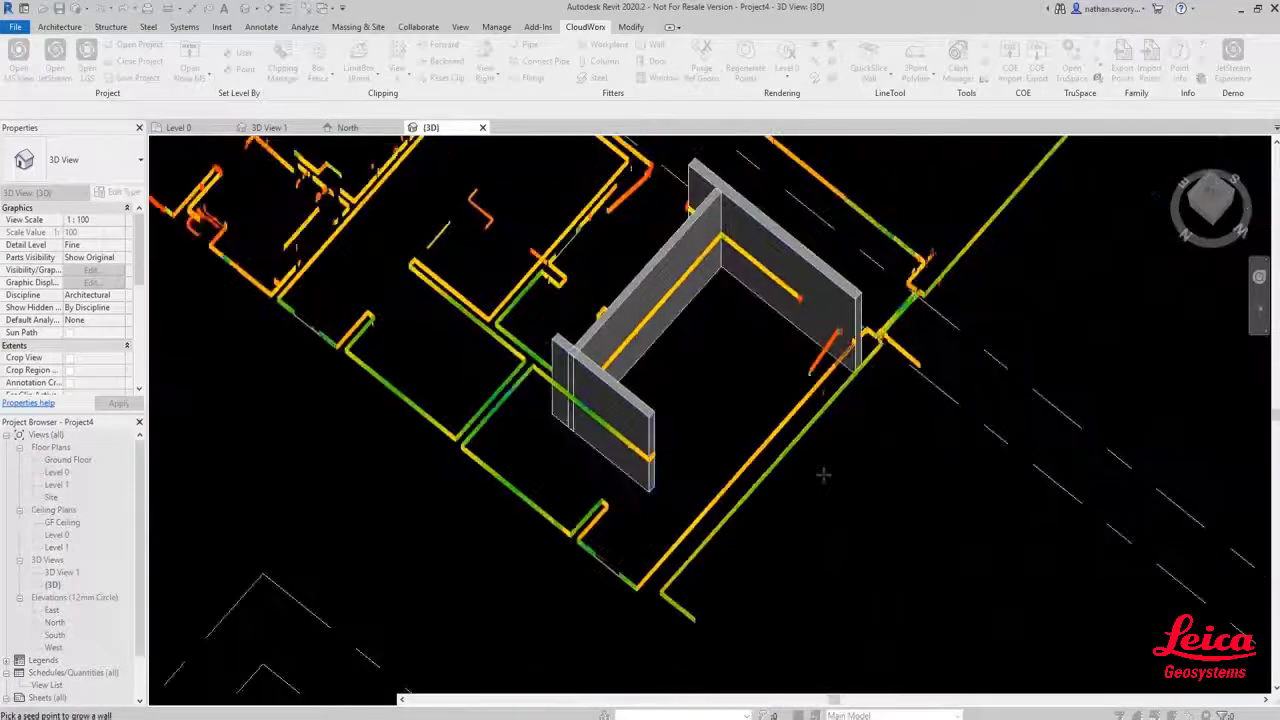
Step: Fence the point cloud around the doorway in the 180 mm wall and disable the GF slice clipping to expose the full door height
left_click(621, 481)
left_click(320, 75)
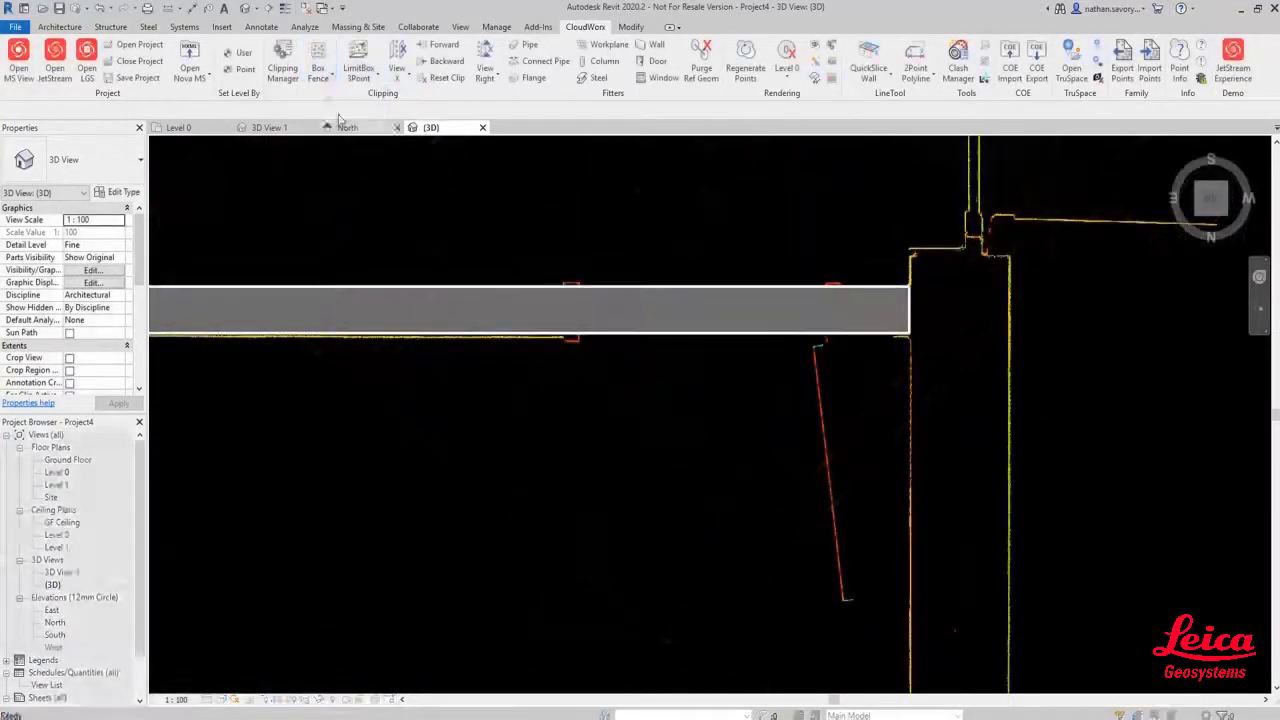
left_click_drag(538, 267, 903, 360)
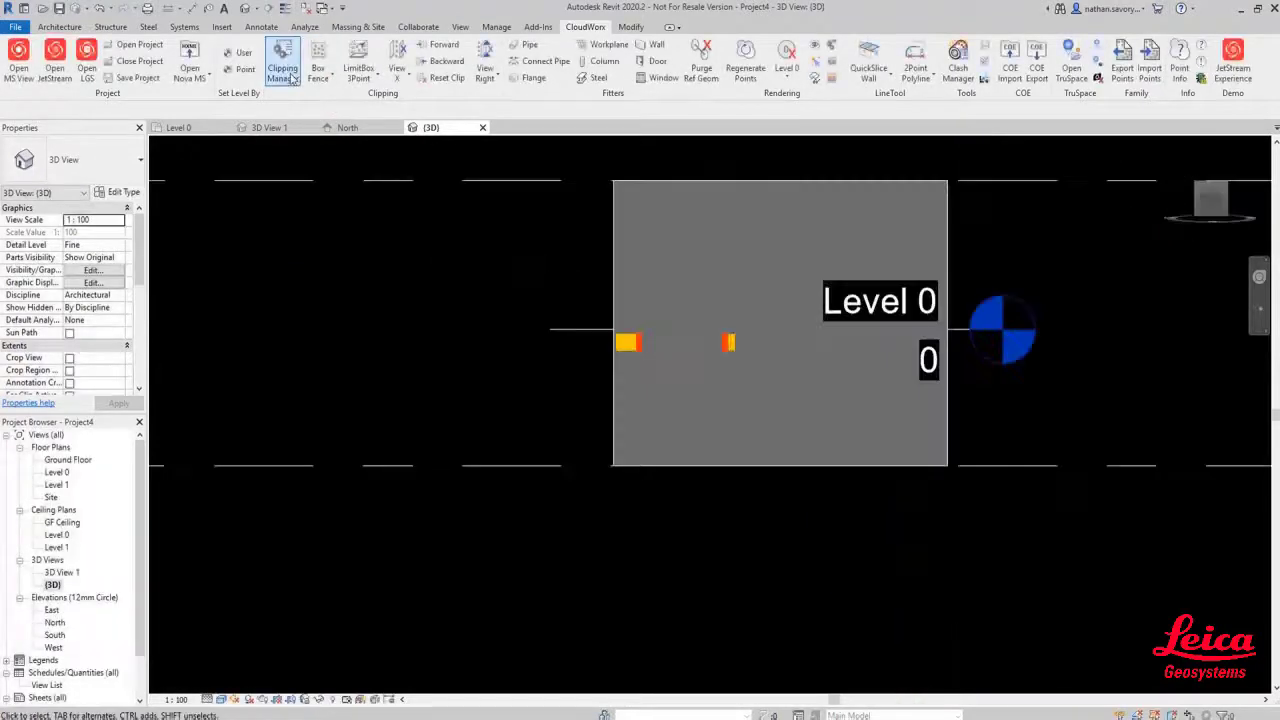
left_click(283, 70)
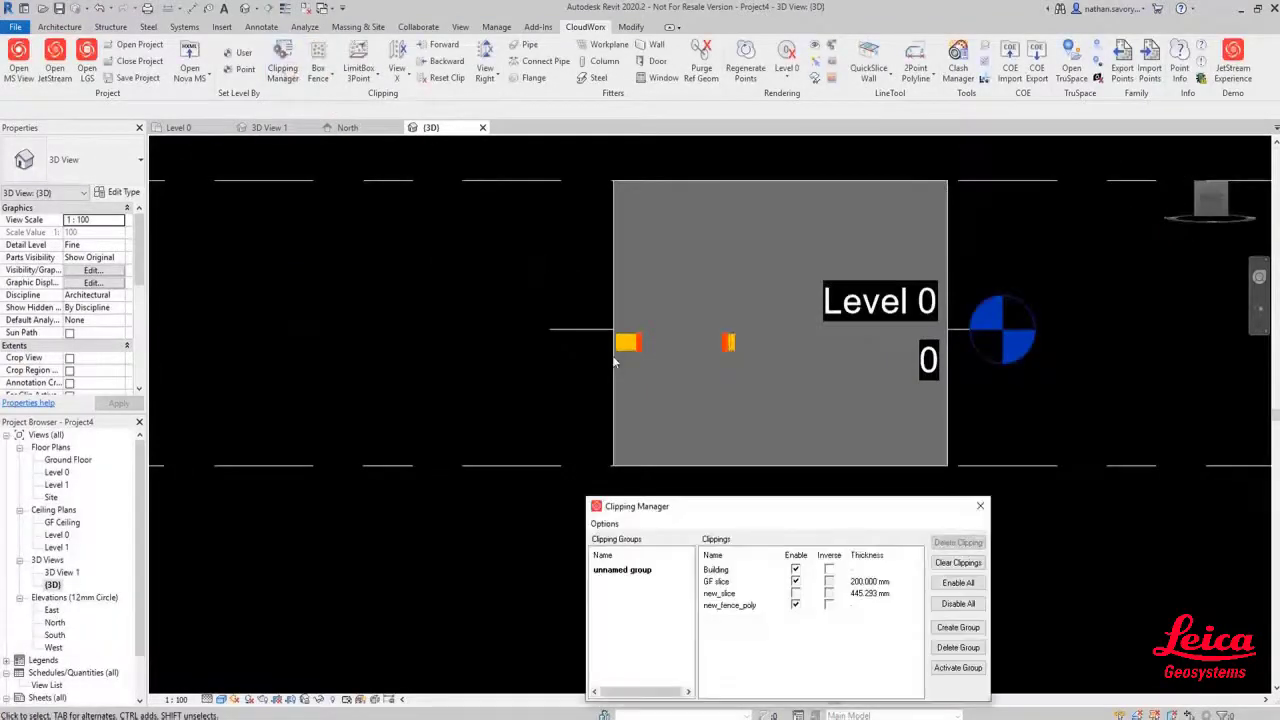
left_click(796, 594)
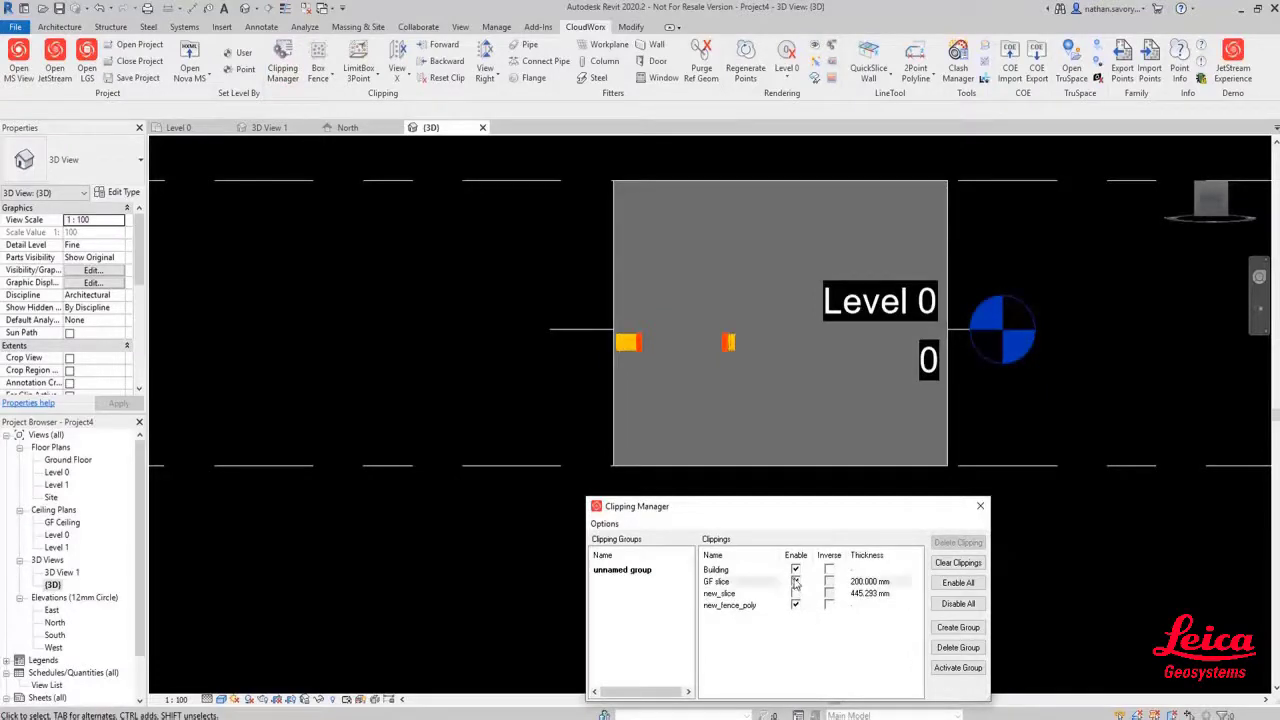
left_click(980, 506)
middle_click_drag(661, 384, 677, 320, "shift")
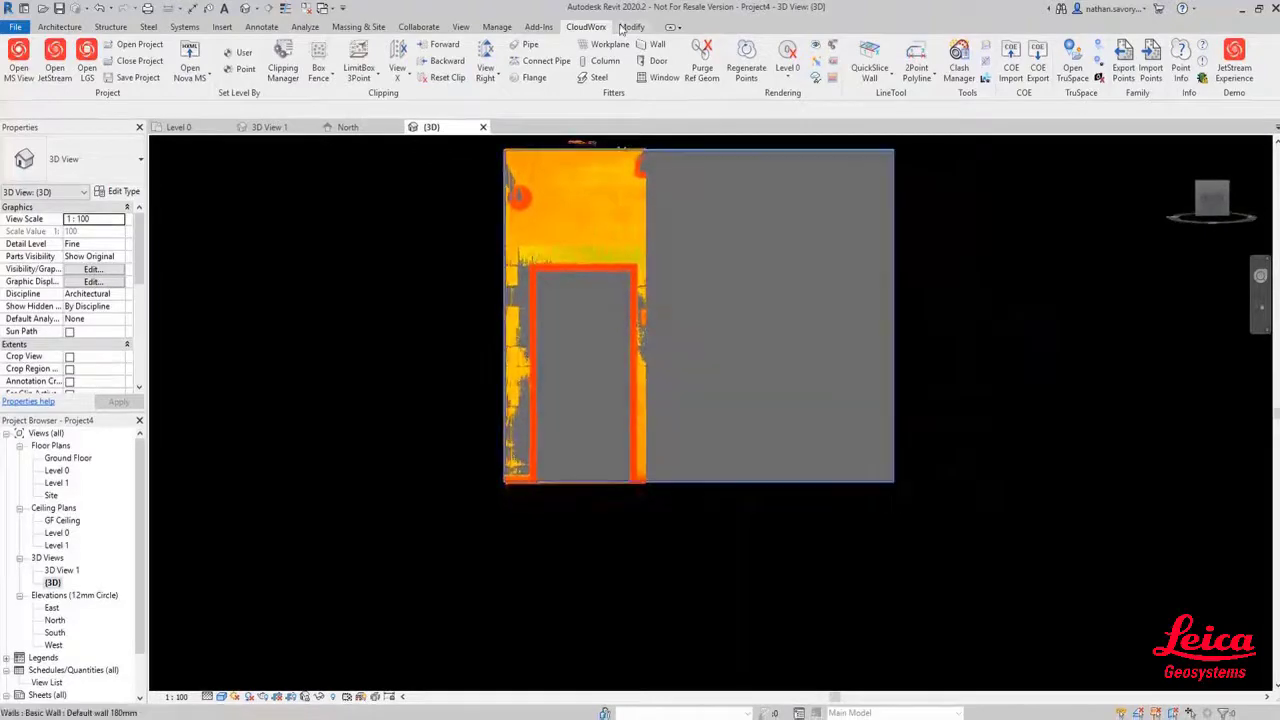
Step: Fit a door in the 180 mm wall from the cloud region around the opening, using a new type 1160 x 2230mm
left_click(650, 60)
left_click(650, 441)
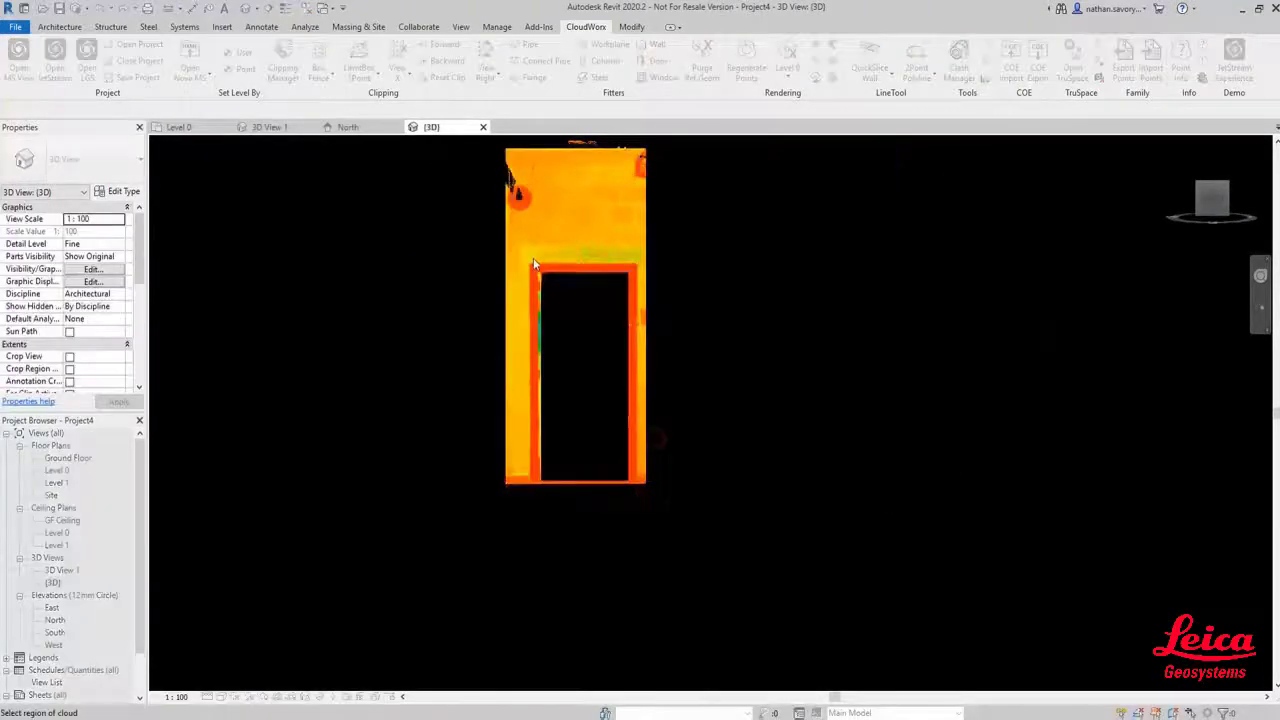
left_click_drag(523, 261, 685, 596)
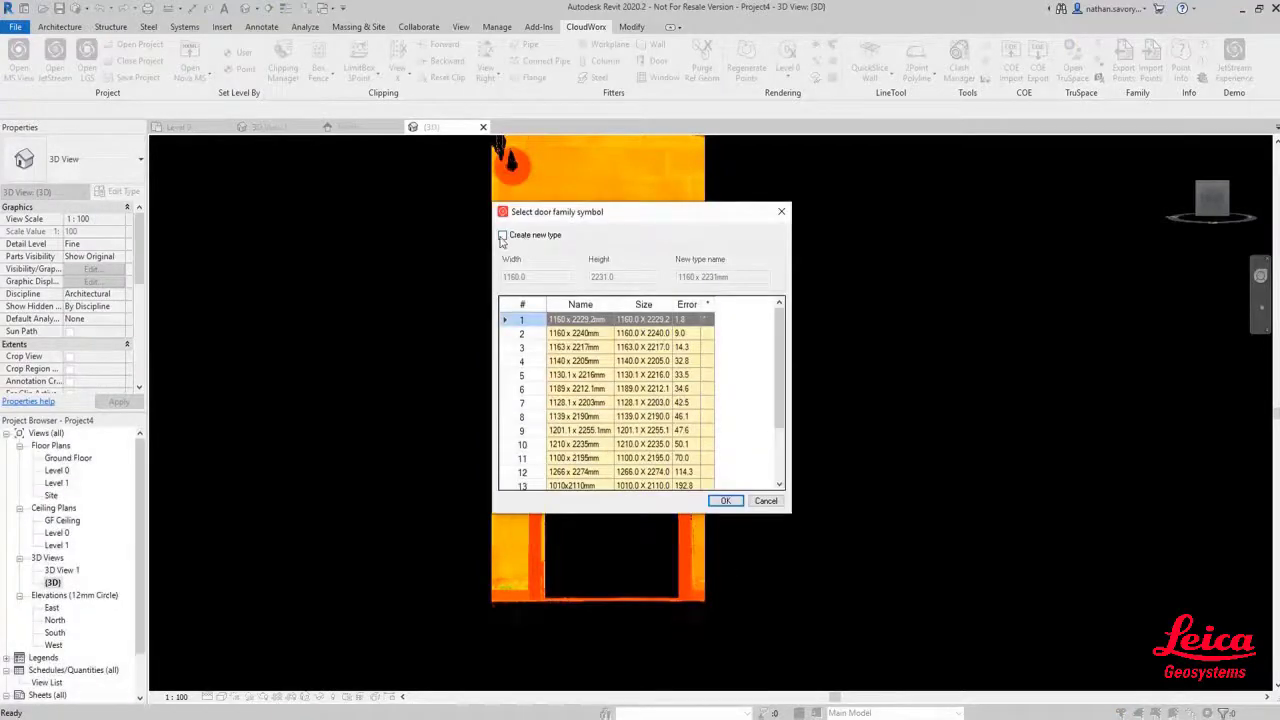
left_click(502, 236)
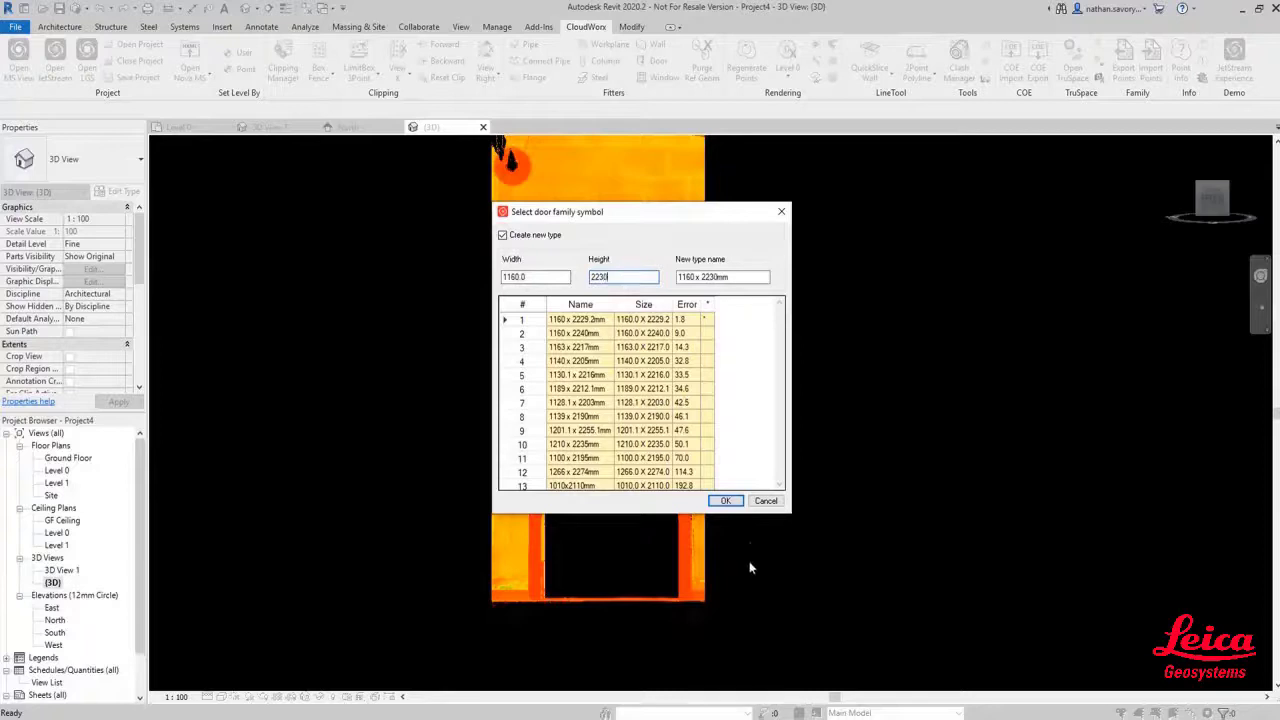
left_click(725, 500)
scroll(695, 445, "down", 2)
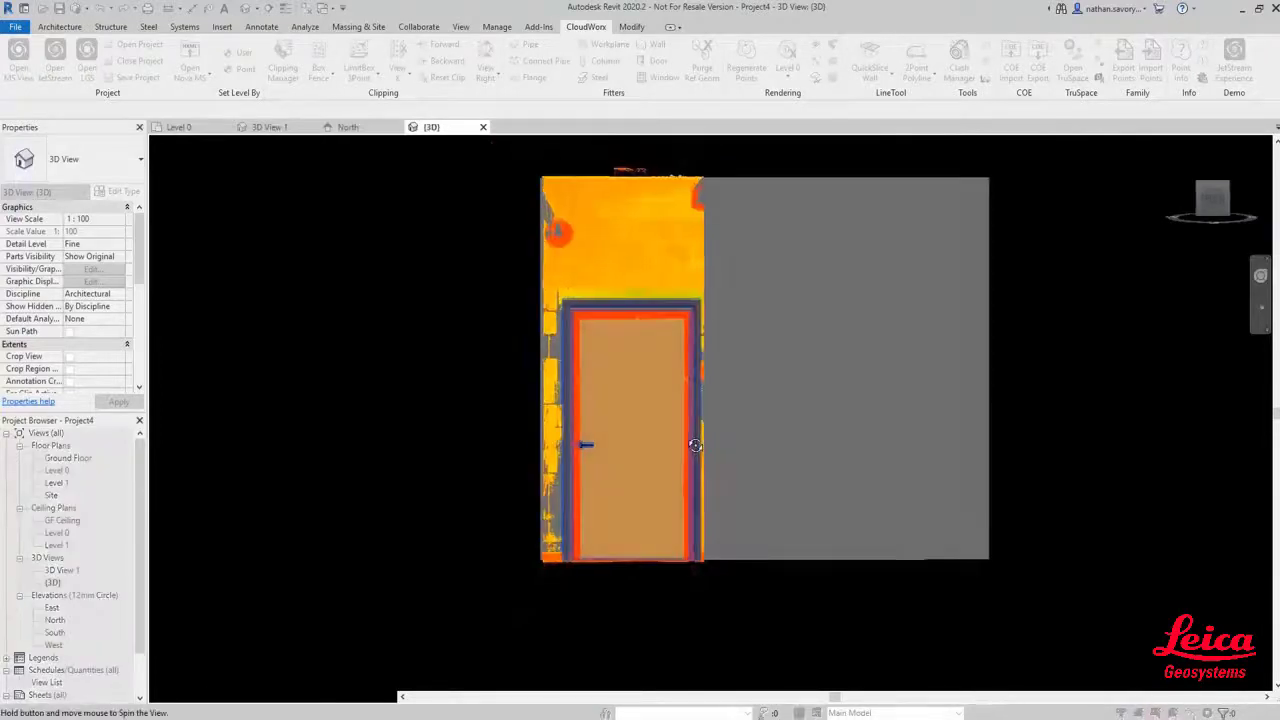
scroll(667, 431, "down", 5)
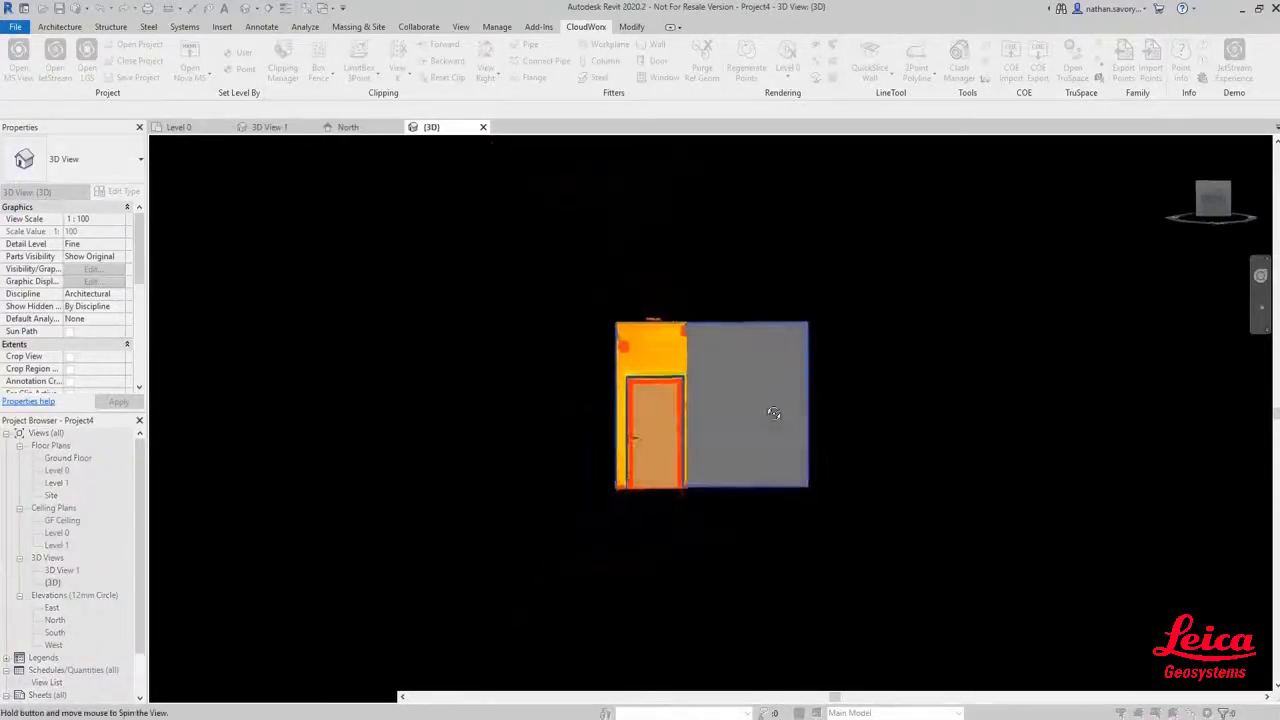
Step: Disable the new_fence_poly clipping, enable GF slice again, and check the fitted door and walls against the sliced cloud
middle_click_drag(777, 416, 758, 591, "shift")
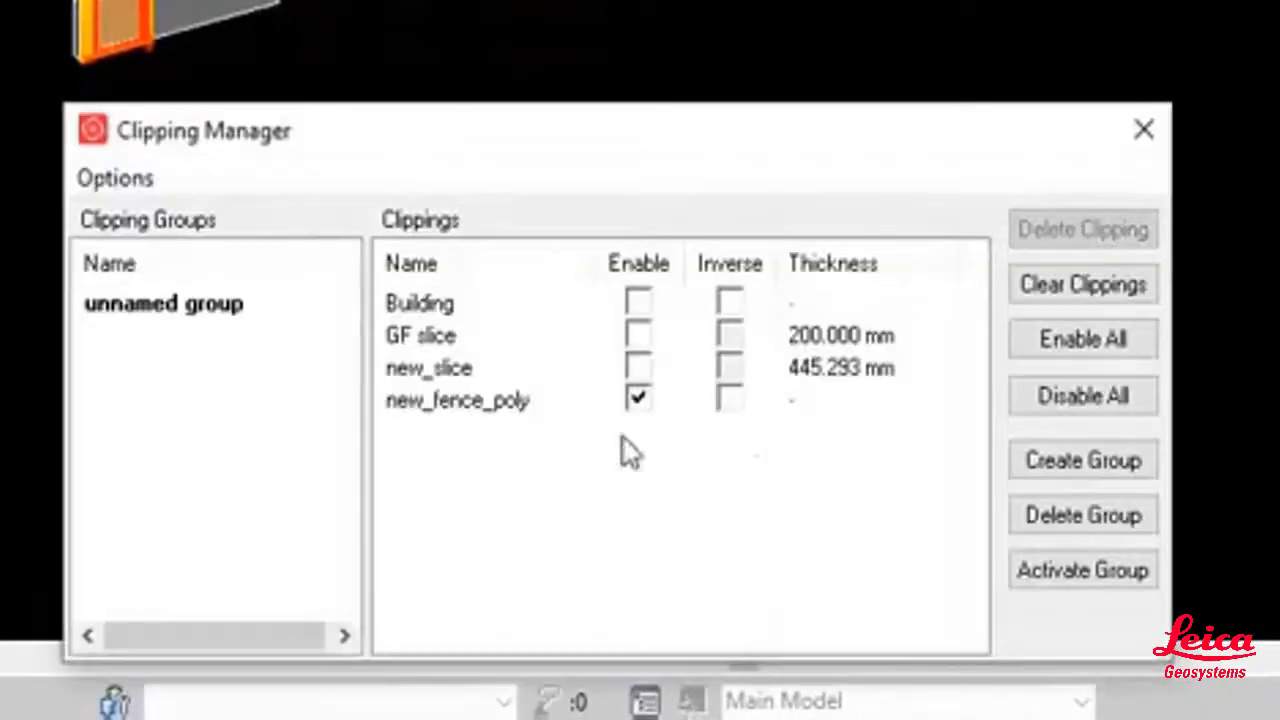
left_click(637, 399)
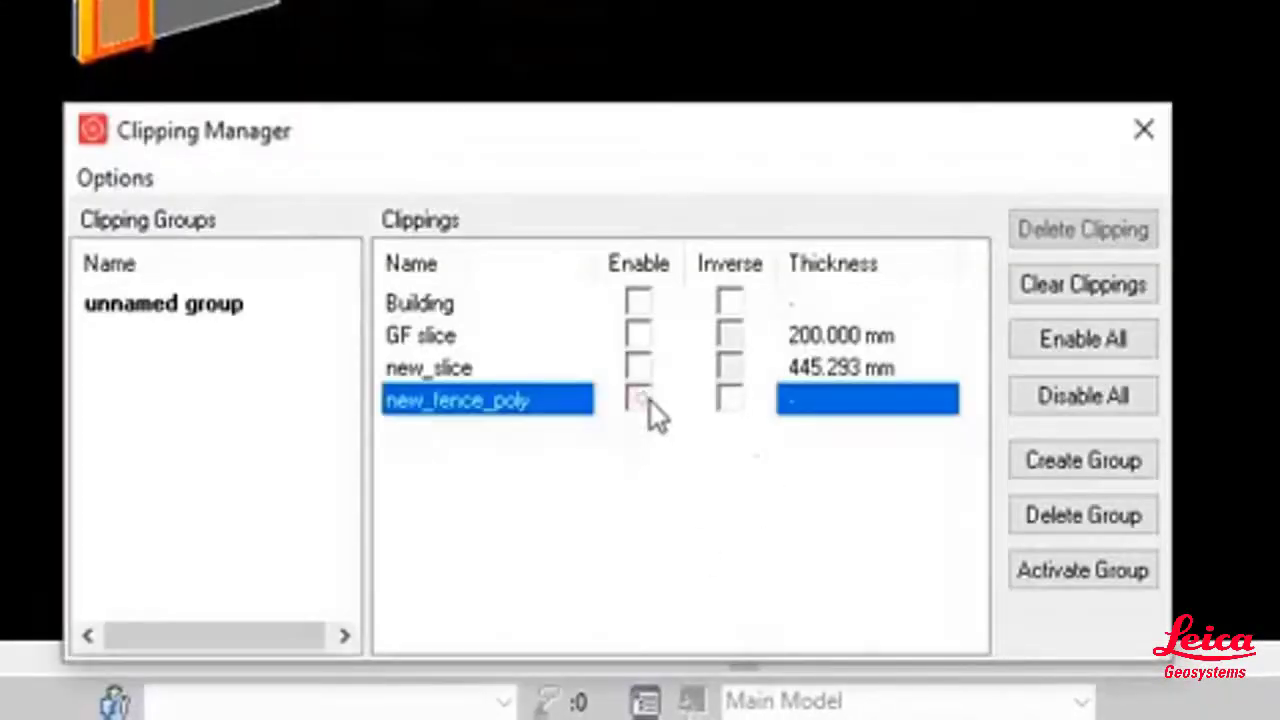
left_click(639, 336)
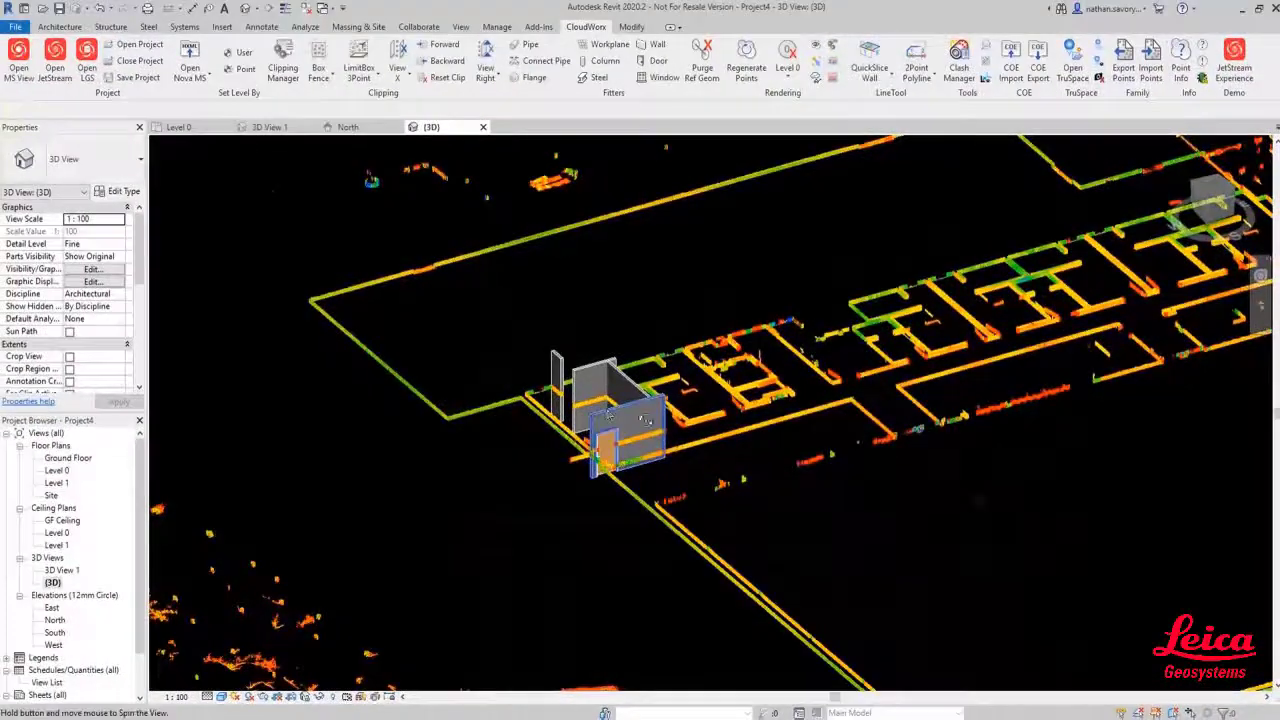
middle_click_drag(645, 420, 791, 478, "shift")
scroll(791, 478, "up", 4)
middle_click_drag(943, 375, 1037, 263, "shift")
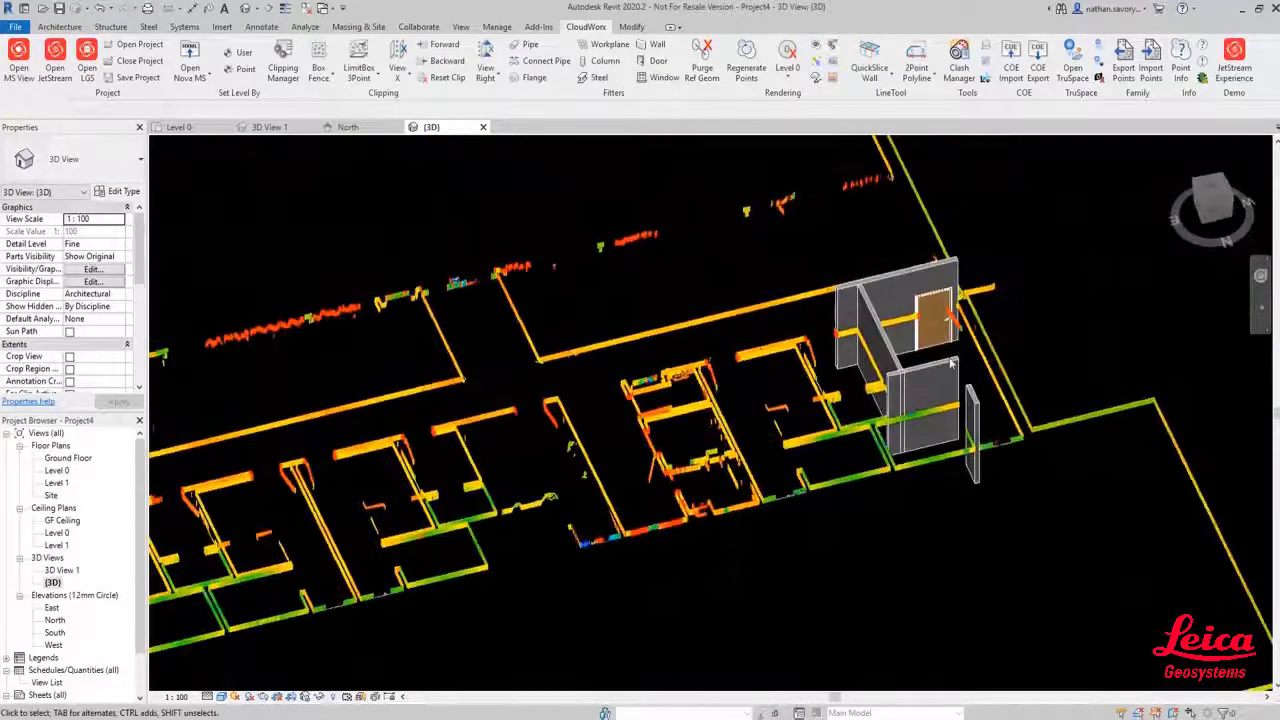
middle_click_drag(951, 363, 920, 375, "shift")
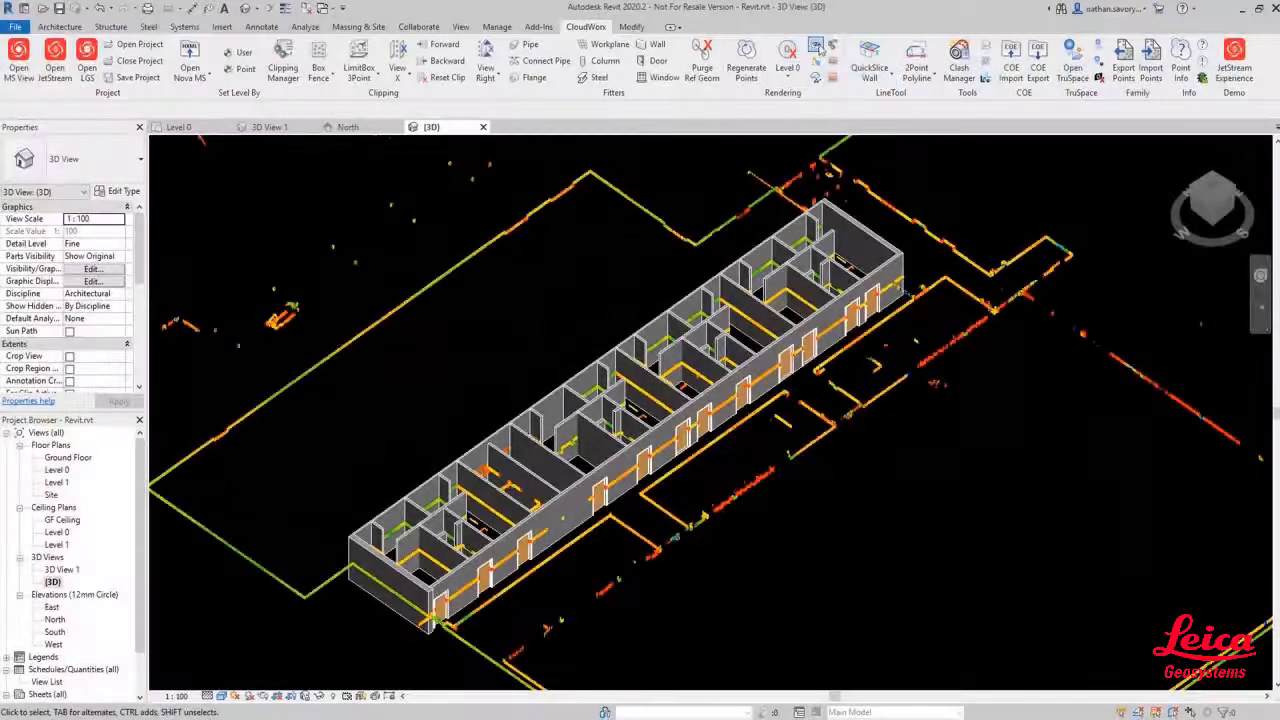
Step: Toggle the point cloud display on the completed room block and move the slice forward and backward to compare it with the walls
left_click(816, 48)
left_click(816, 48)
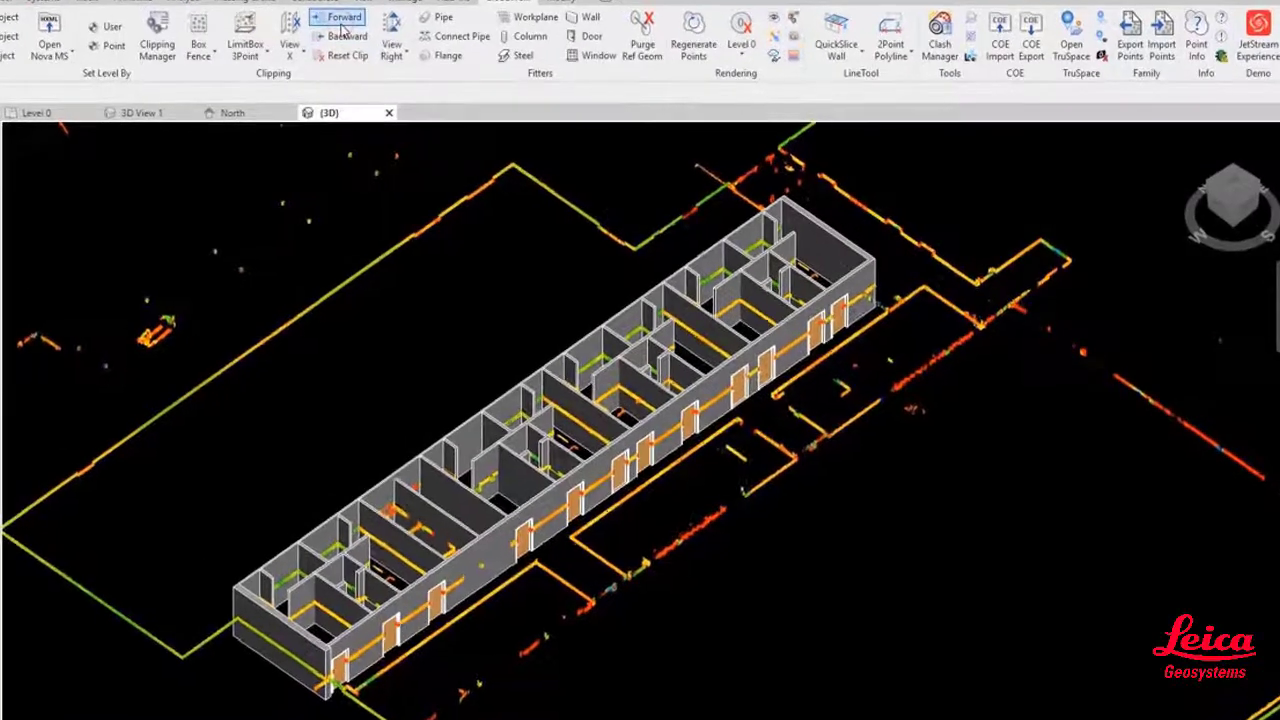
left_click(342, 28)
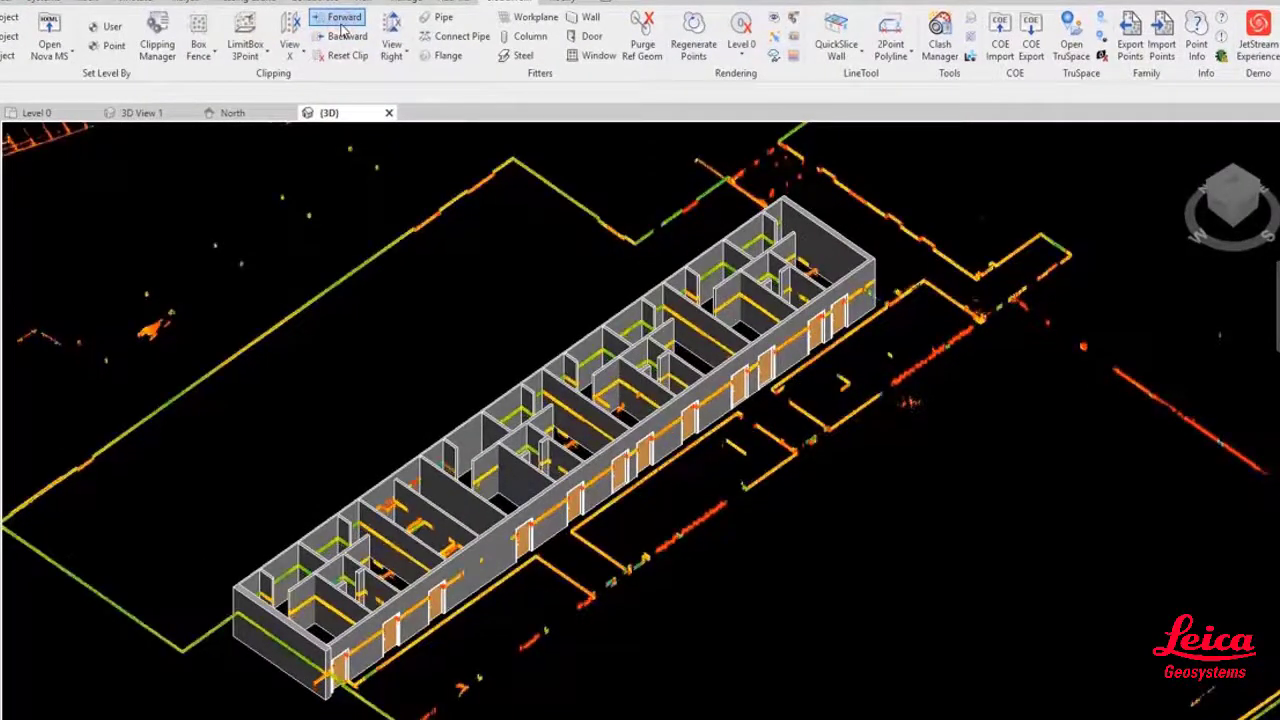
left_click(342, 28)
left_click(347, 36)
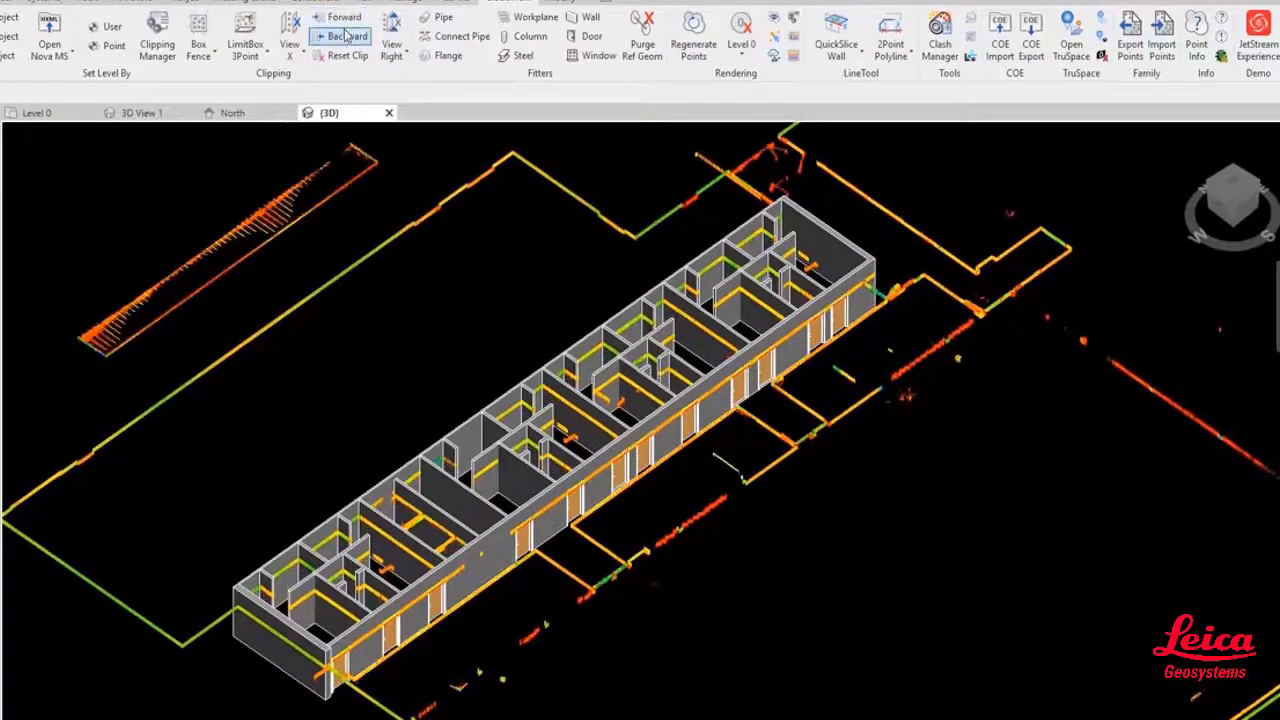
left_click(346, 40)
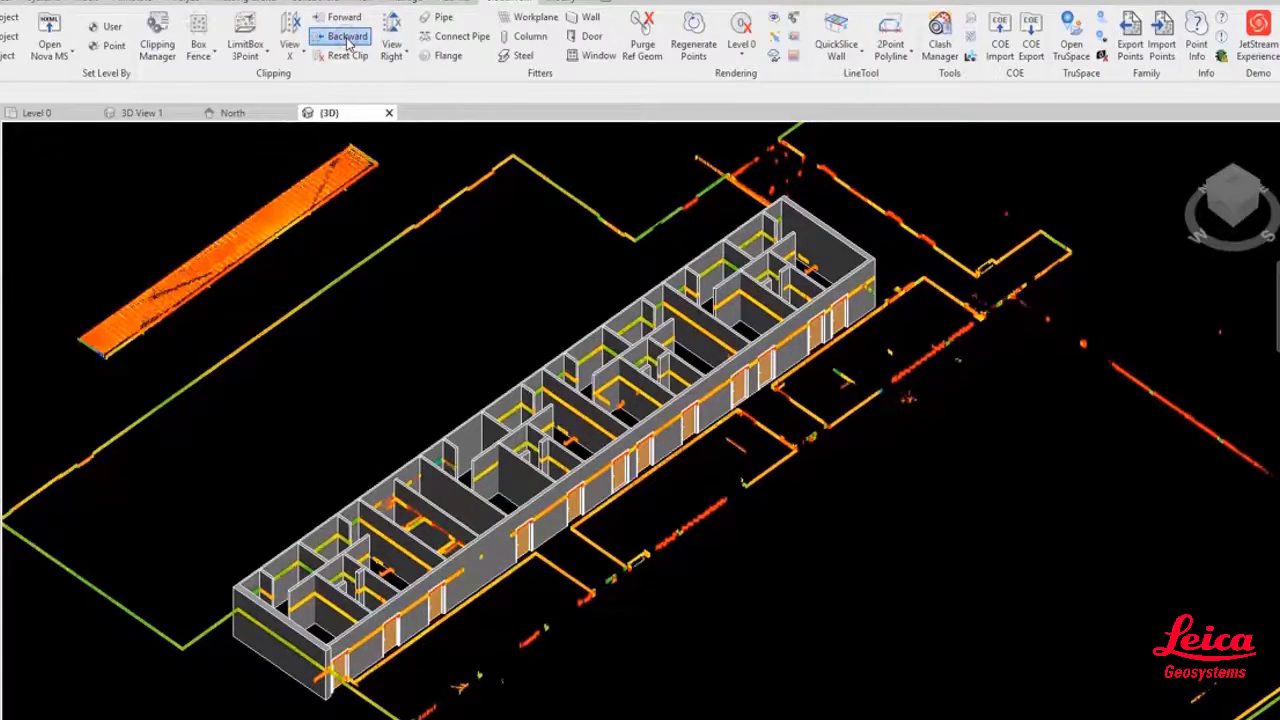
left_click(347, 38)
left_click(347, 38)
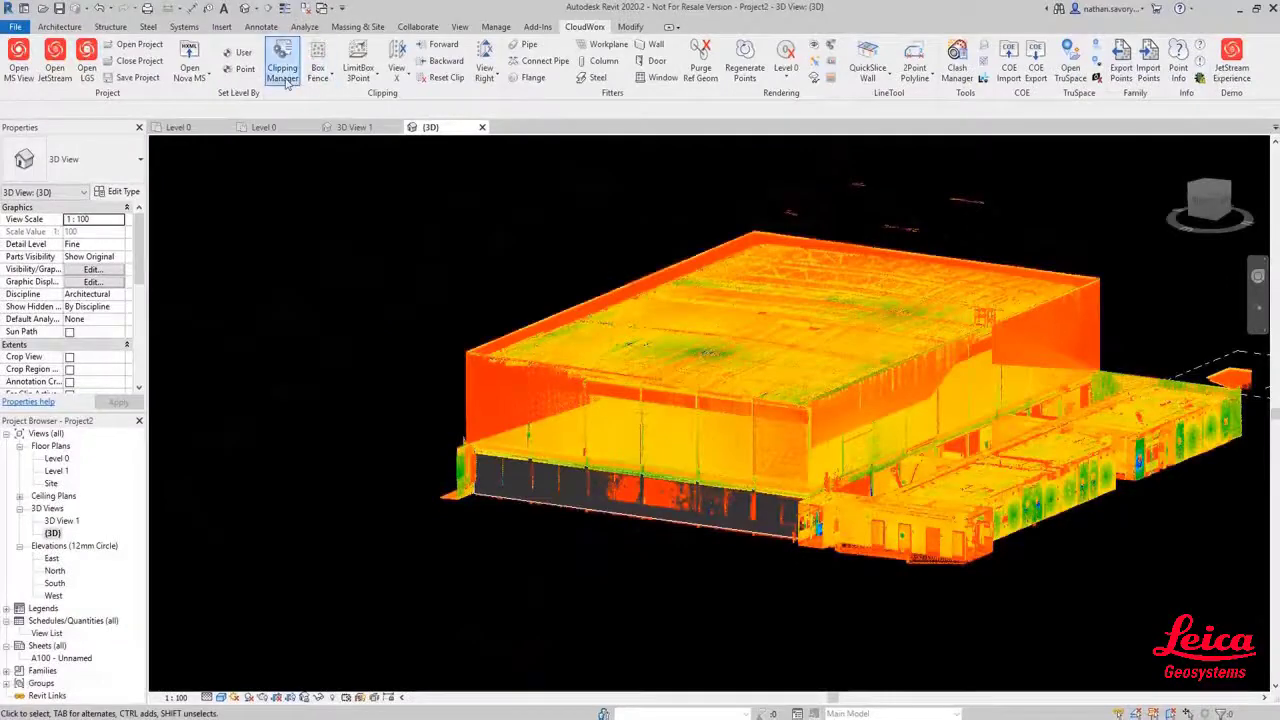
Step: In Project2, preview the point cloud with the GF slice clipping enabled, and return to the full-height building cloud
left_click(282, 62)
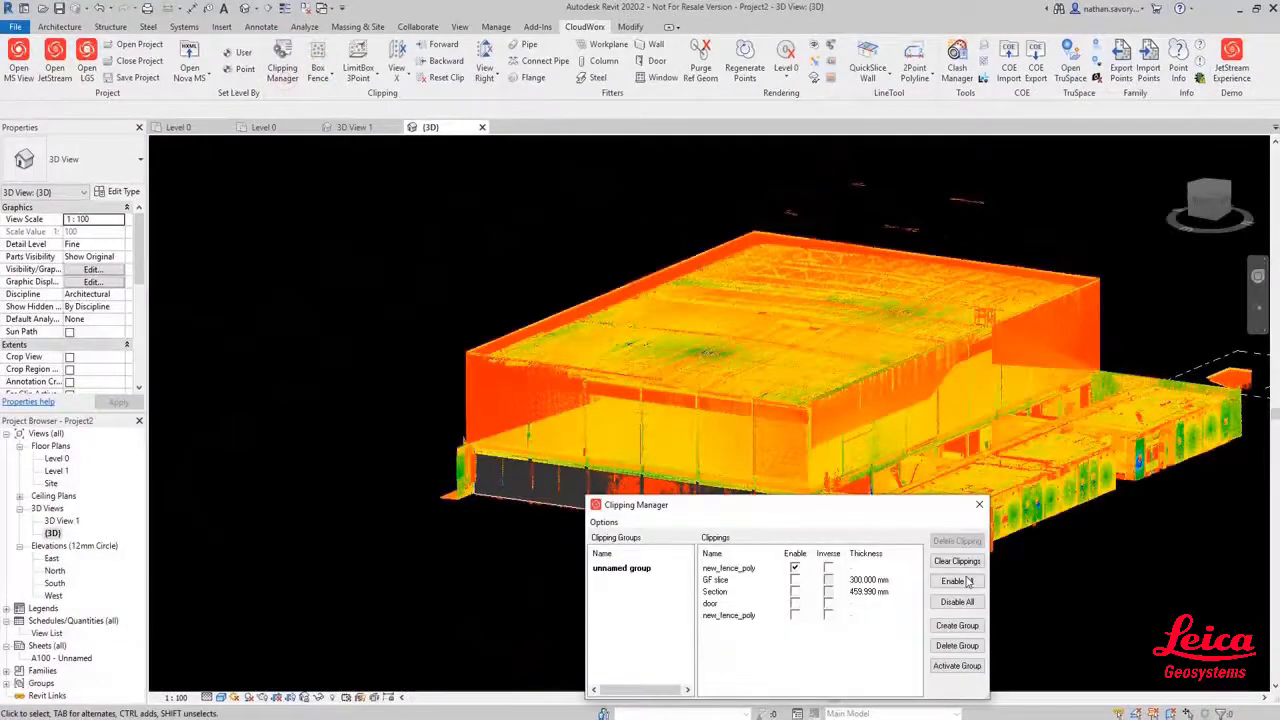
left_click(795, 581)
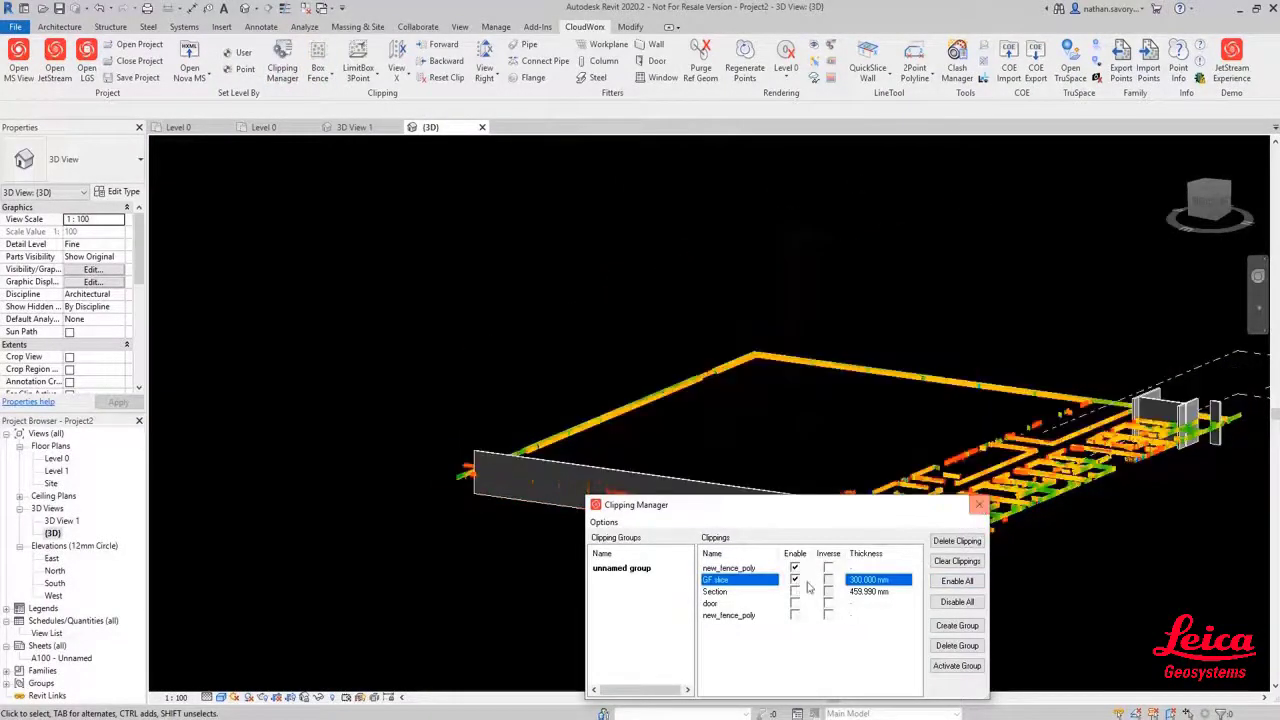
left_click(795, 581)
left_click(979, 504)
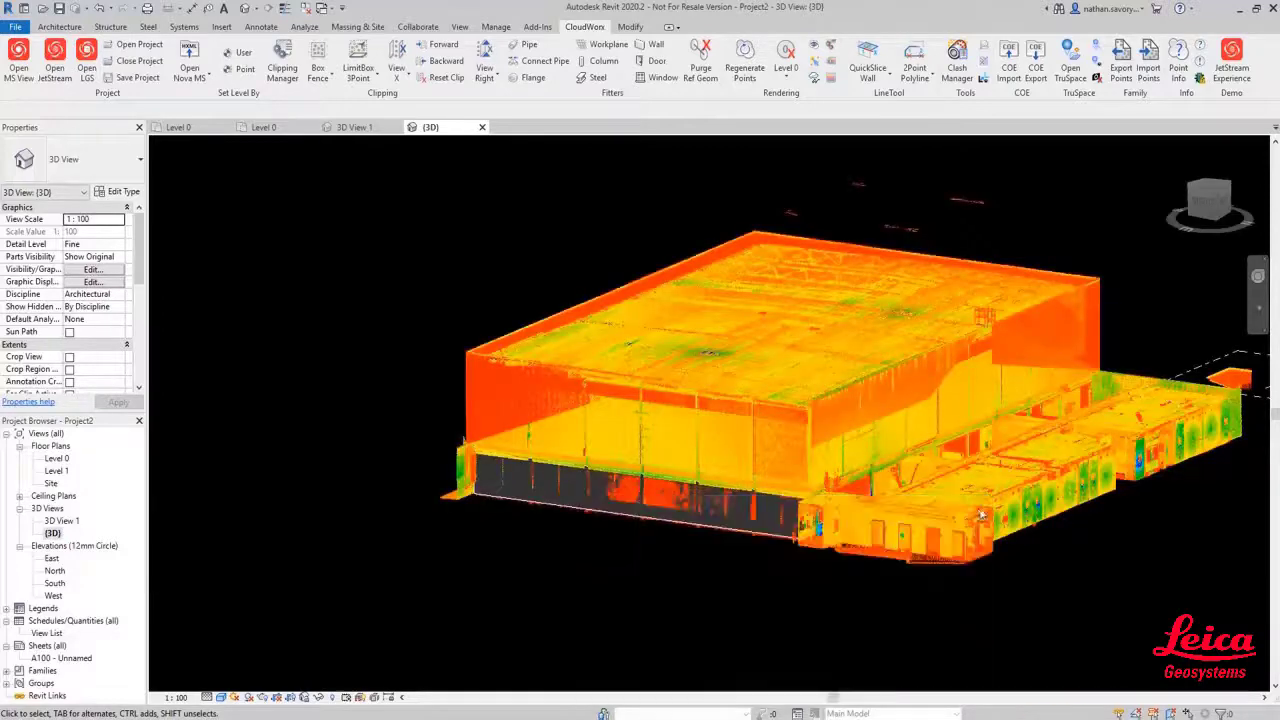
Step: Start fitting a Windows_Sgl_Plain window with automatic fitting, fencing the cloud region of one glazed bay in the hall's long ground-floor wall
left_click(1201, 205)
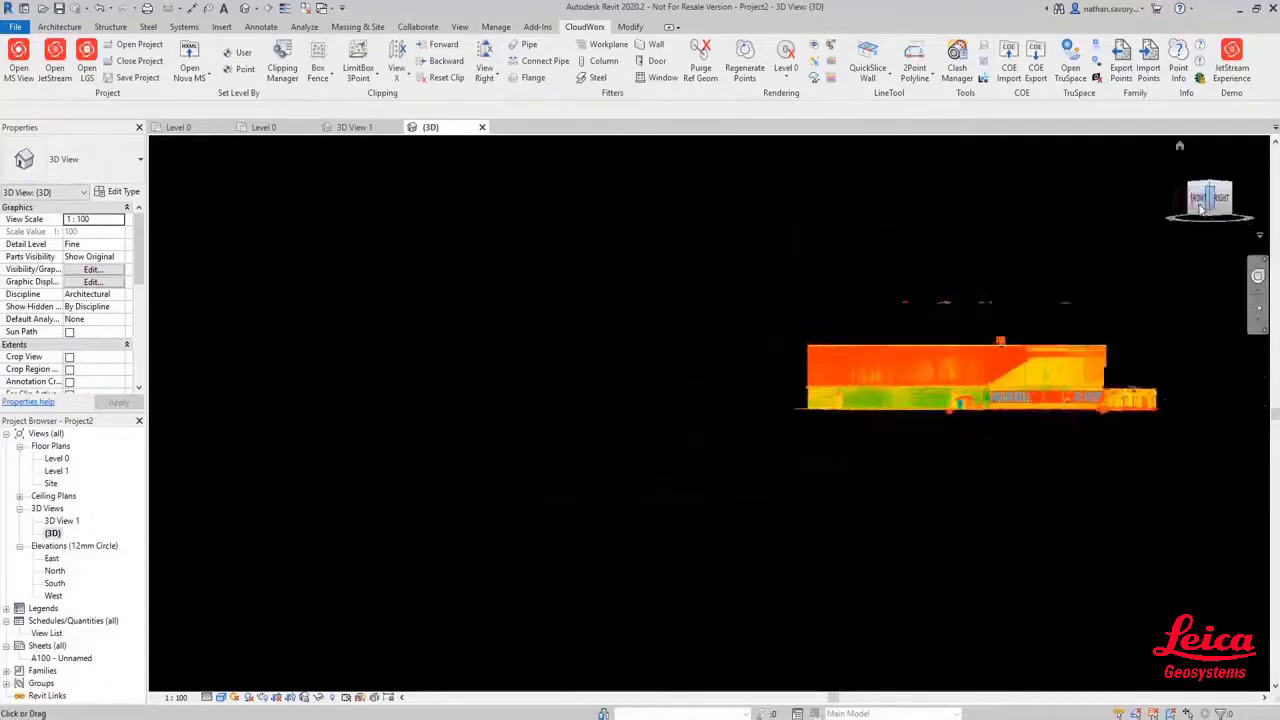
scroll(689, 449, "up", 10)
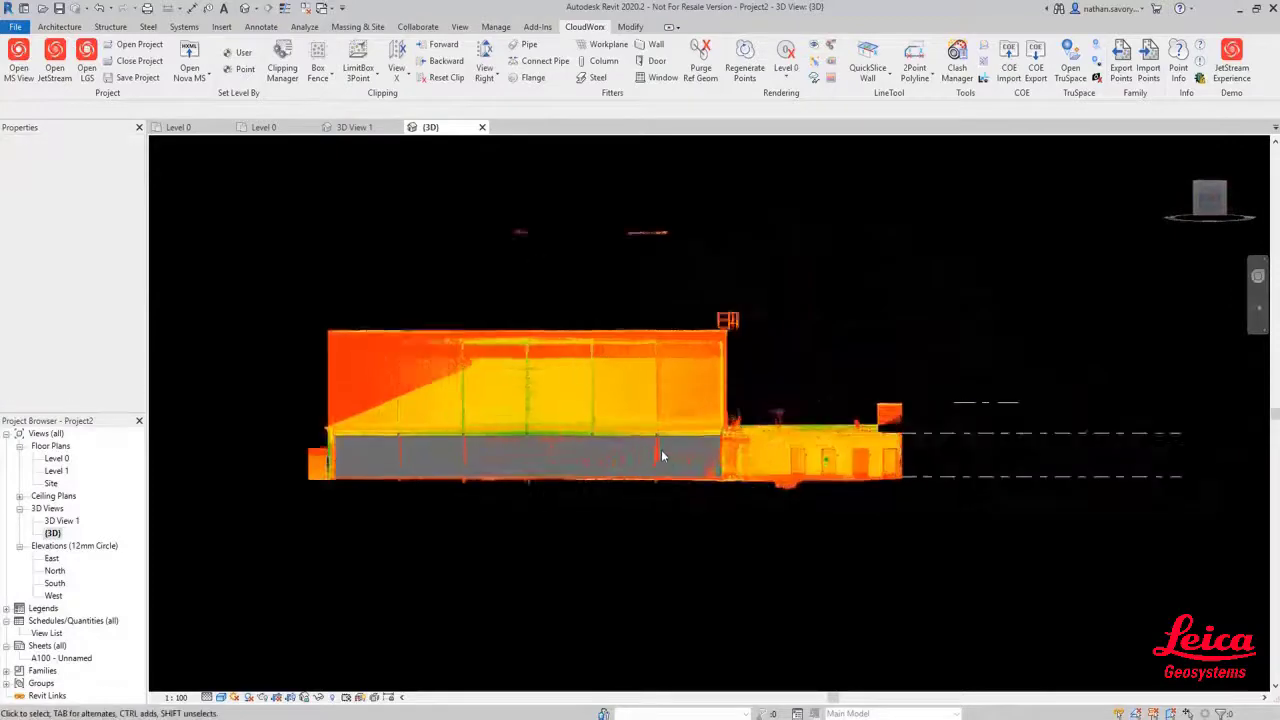
scroll(866, 447, "down", 5)
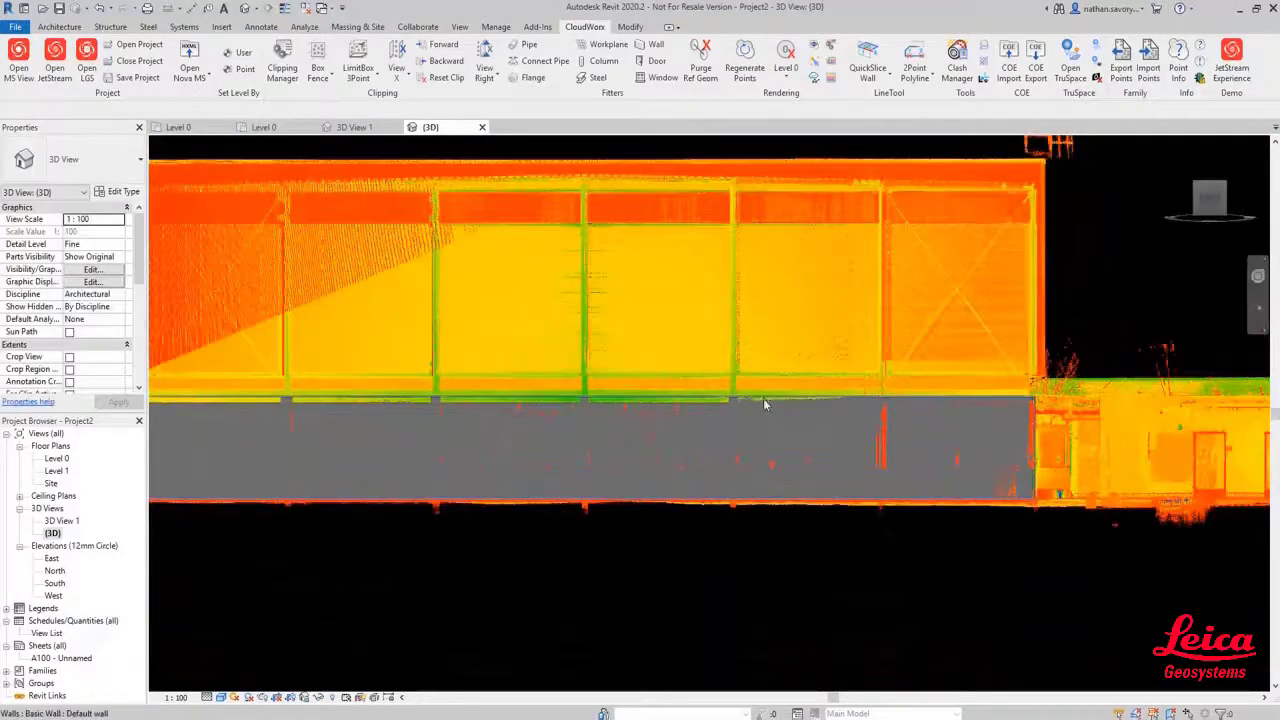
left_click(763, 398)
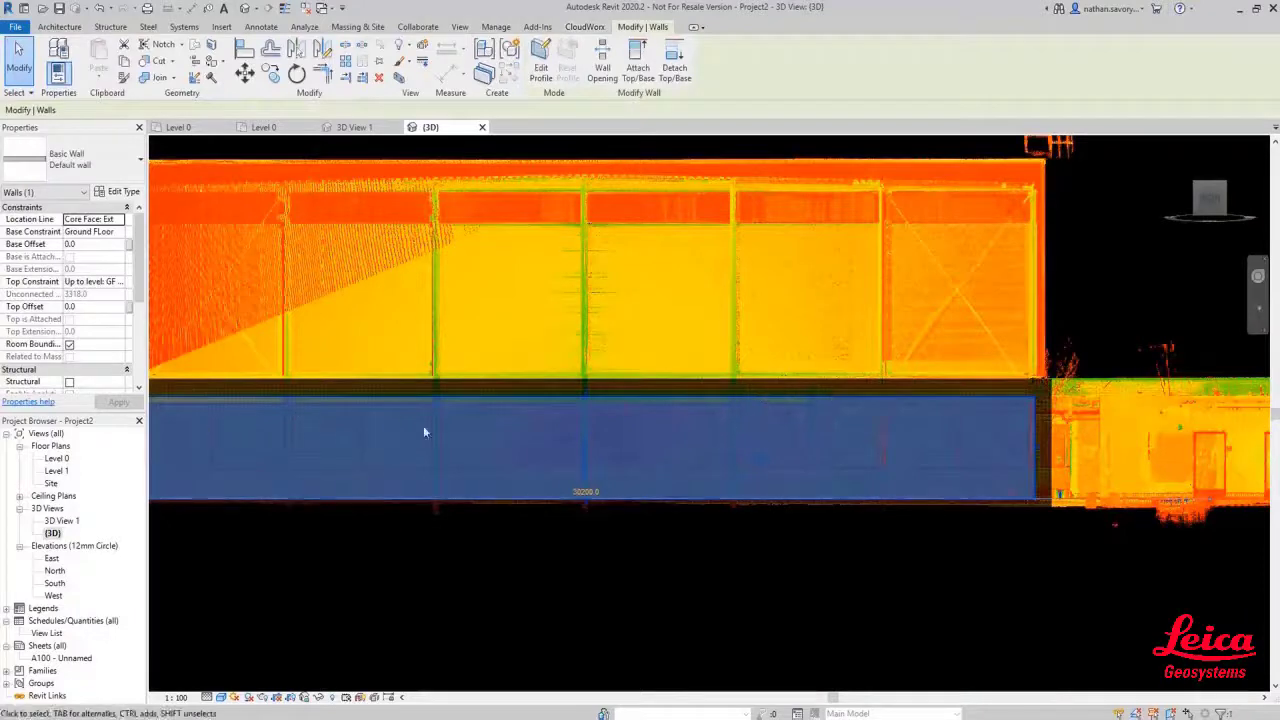
key("Escape")
scroll(830, 430, "up", 5)
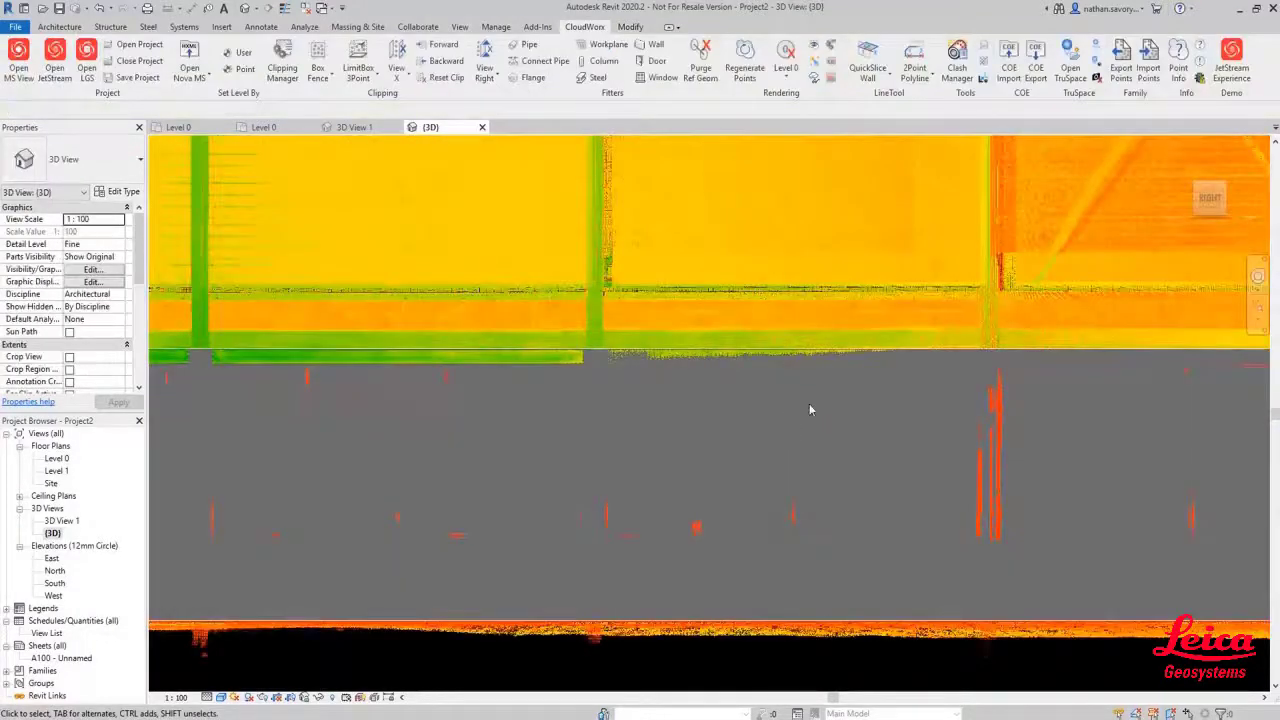
left_click(662, 77)
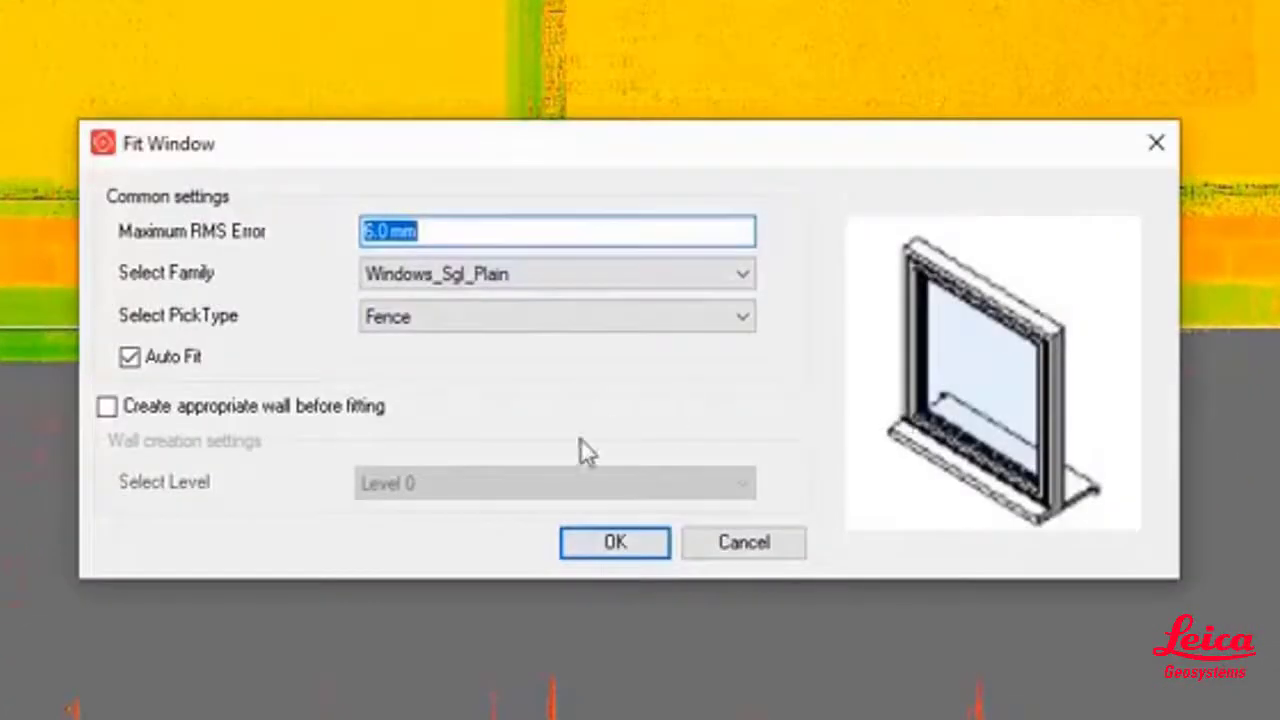
left_click(648, 542)
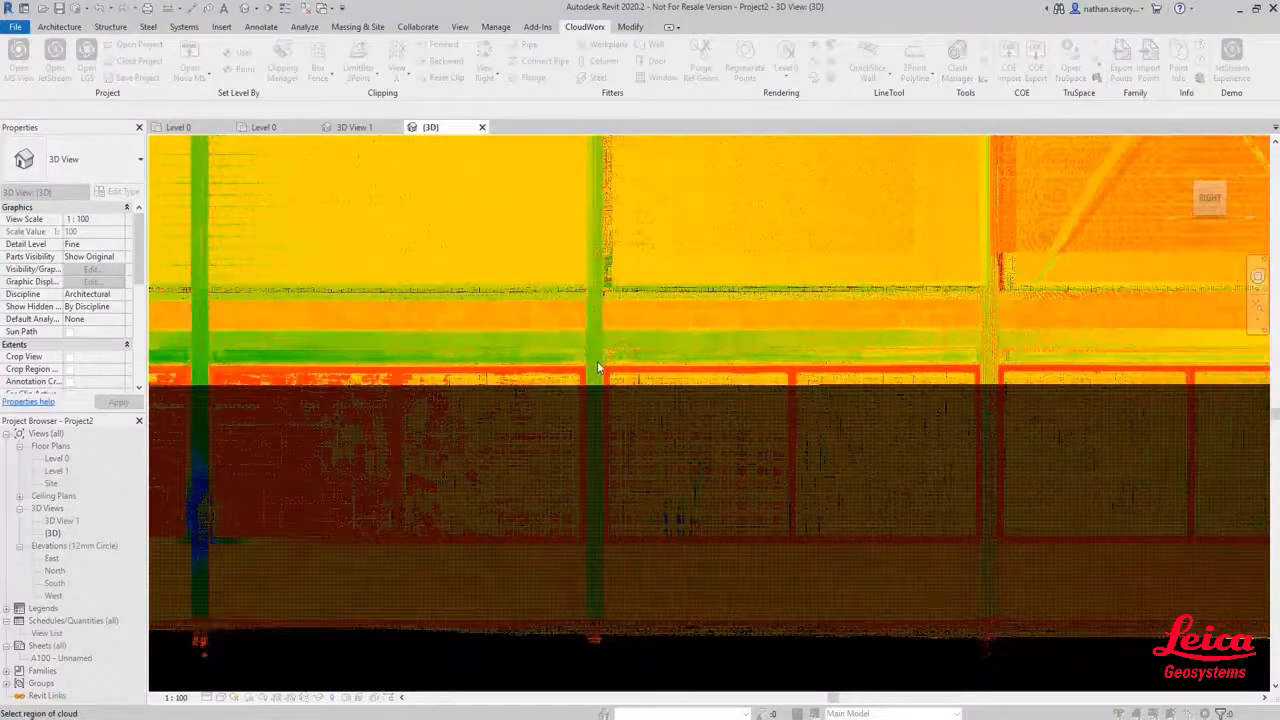
left_click_drag(598, 366, 985, 547)
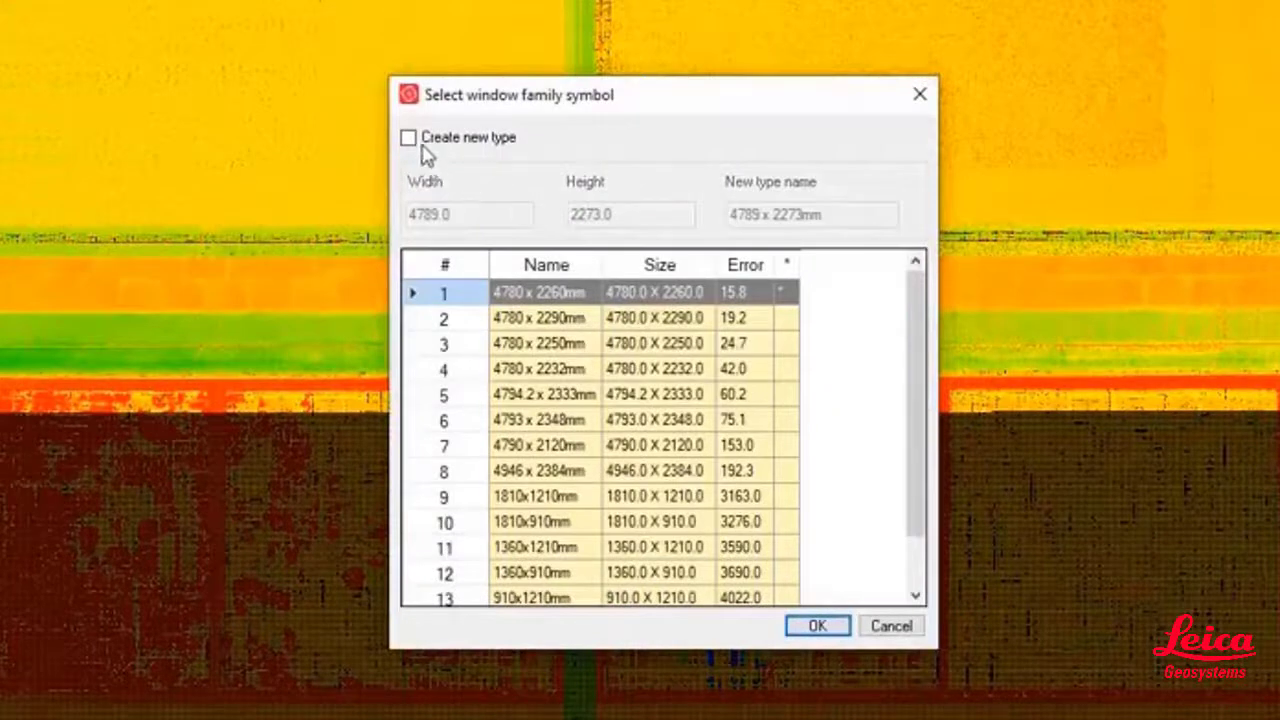
Step: Create the fitted window as a new type with width 4790 and height 2275, named 4790 x 2275mm
left_click(409, 139)
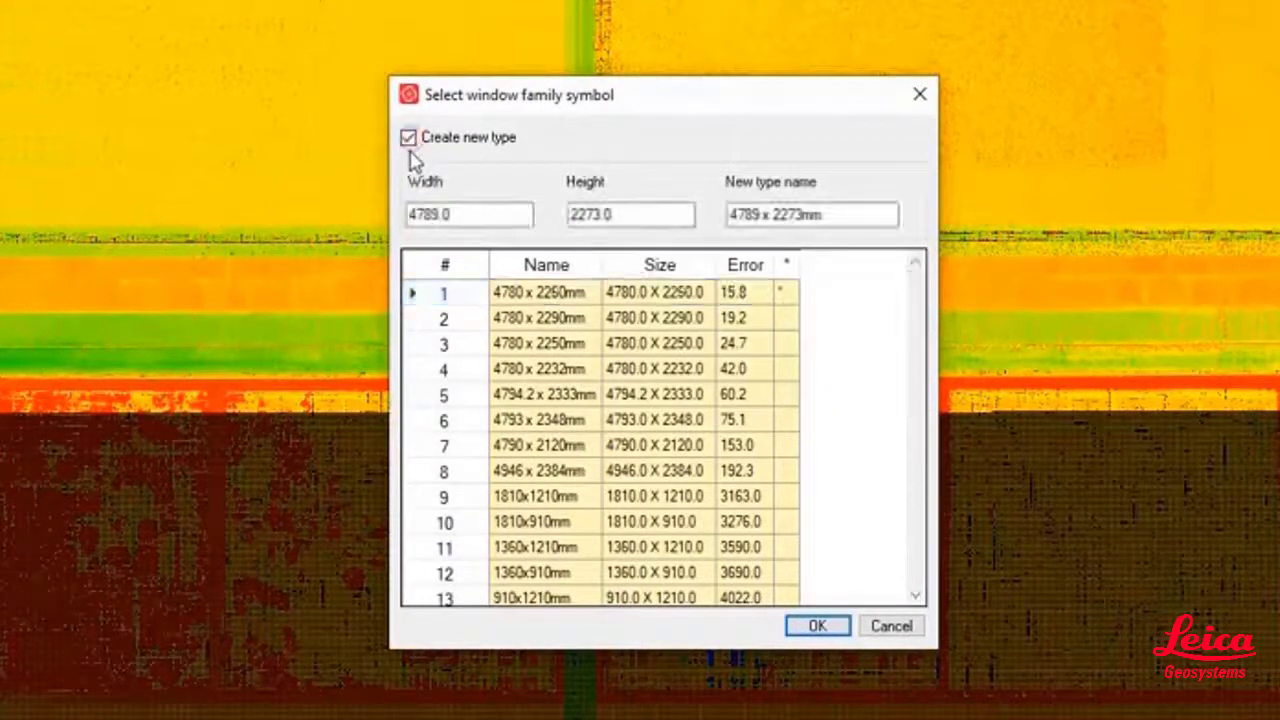
left_click(450, 214)
key("BackSpace")
key("BackSpace")
type("90")
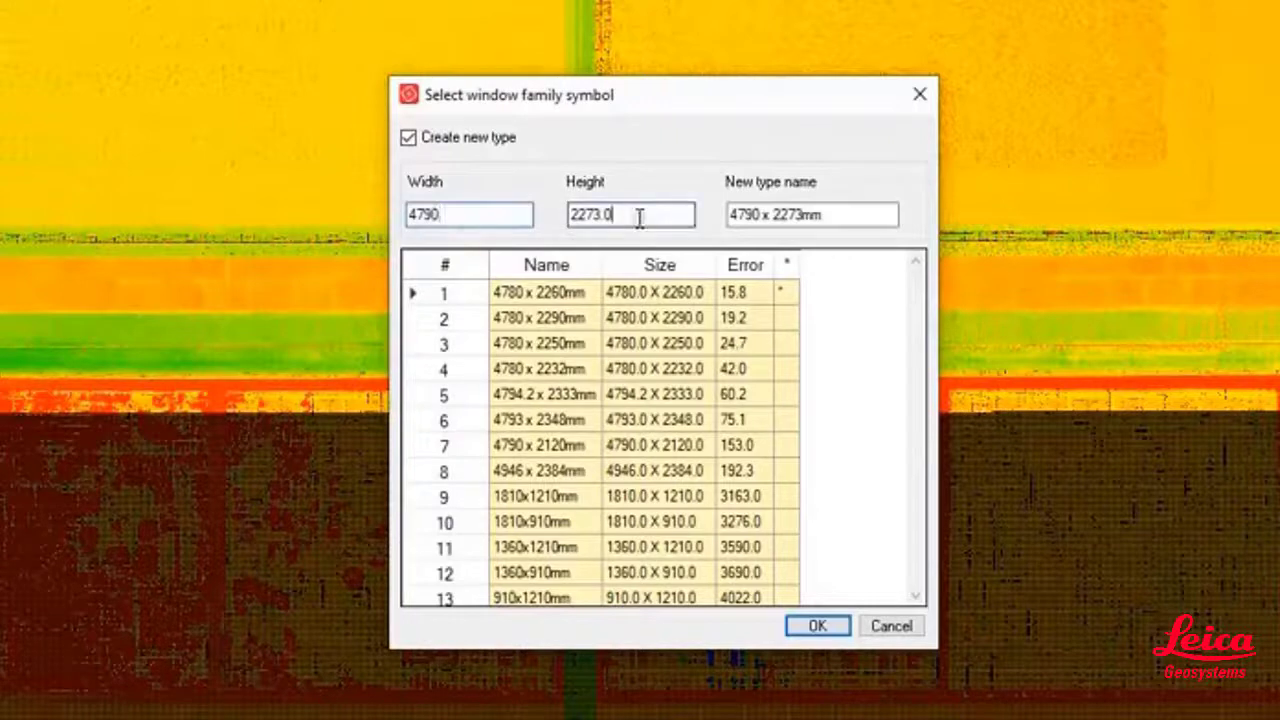
key("BackSpace")
key("BackSpace")
key("BackSpace")
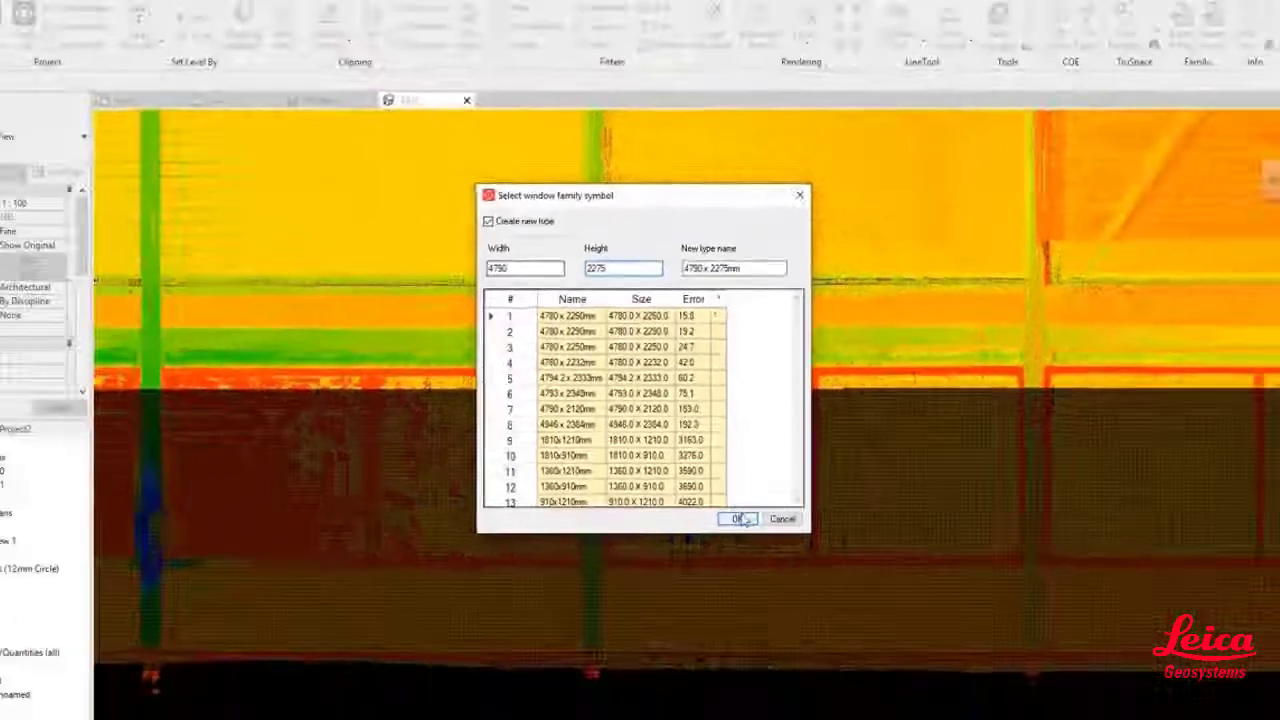
left_click(817, 625)
Step: Fit windows from the cloud in the remaining bays of the hall's long wall, and hide the point cloud to inspect all six
scroll(556, 384, "down", 1)
scroll(584, 376, "down", 2)
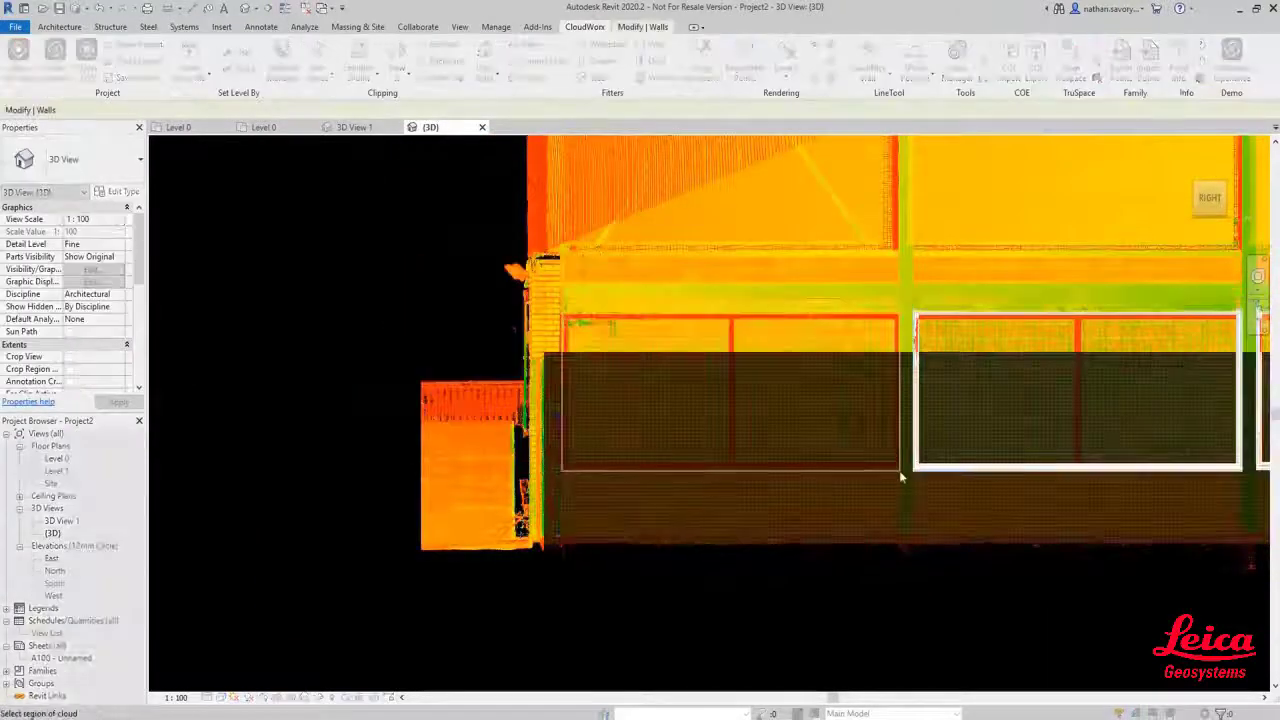
left_click(899, 470)
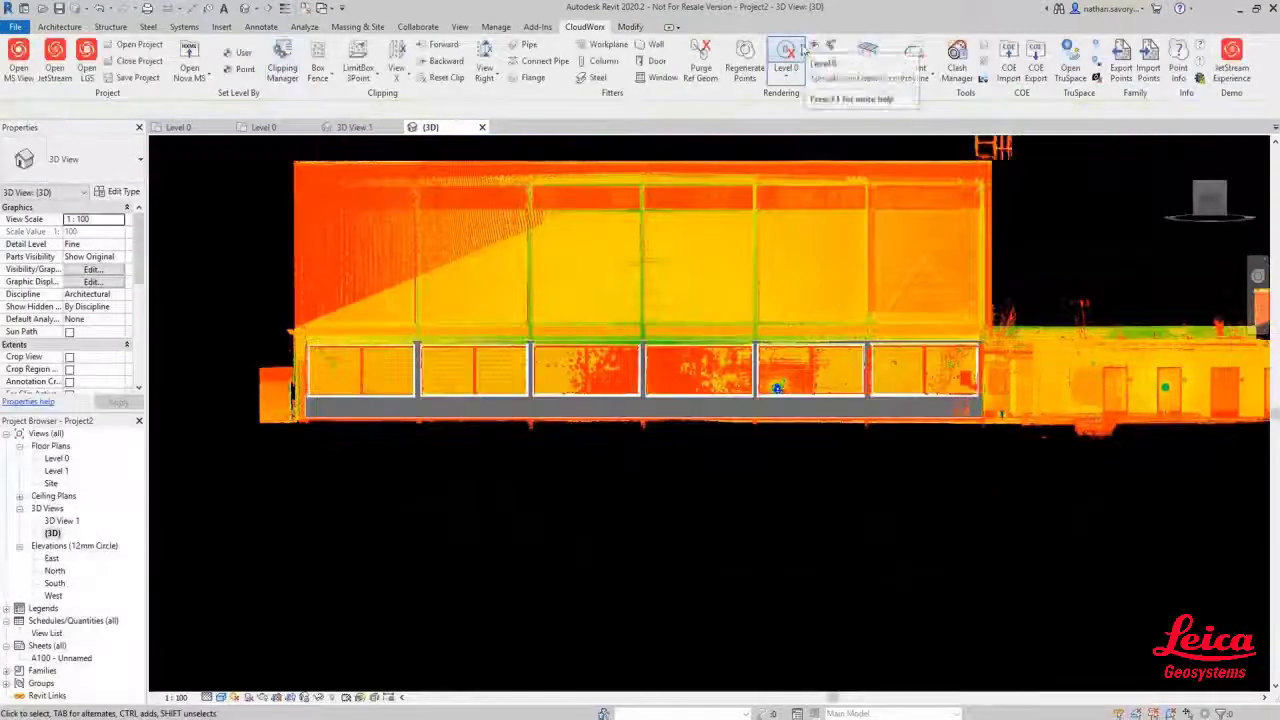
left_click(816, 48)
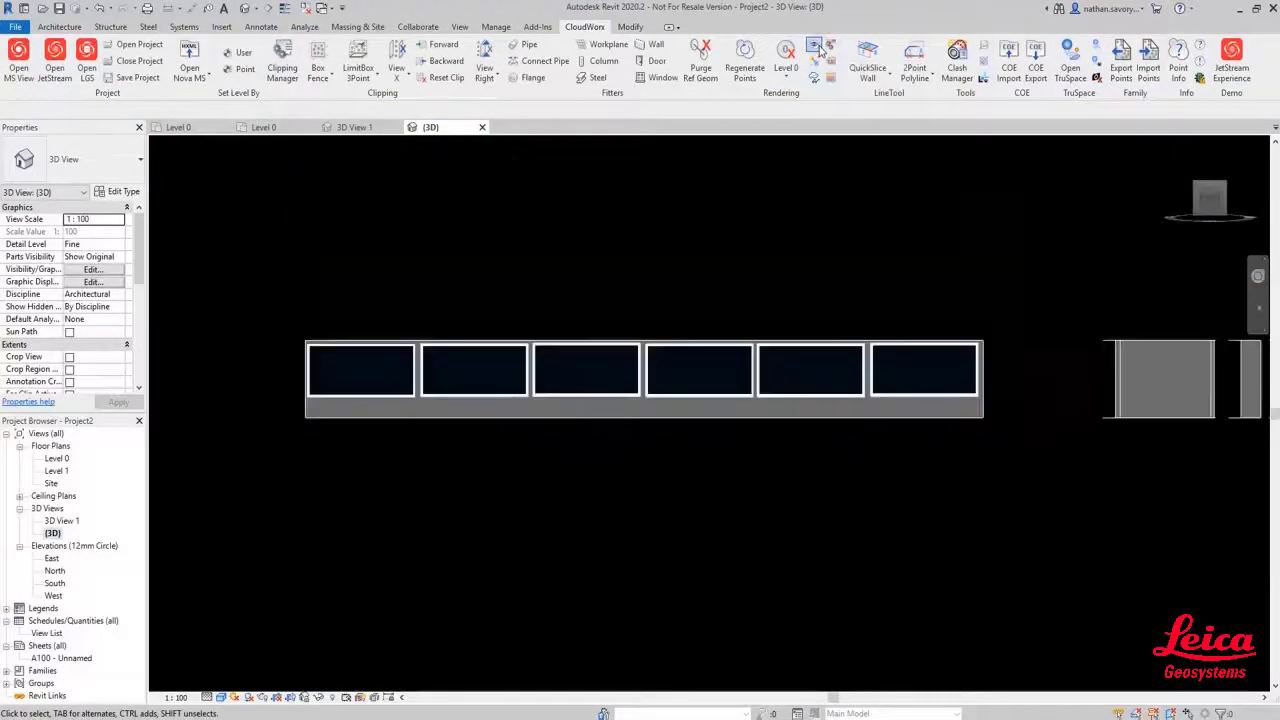
middle_click_drag(714, 403, 729, 436, "shift")
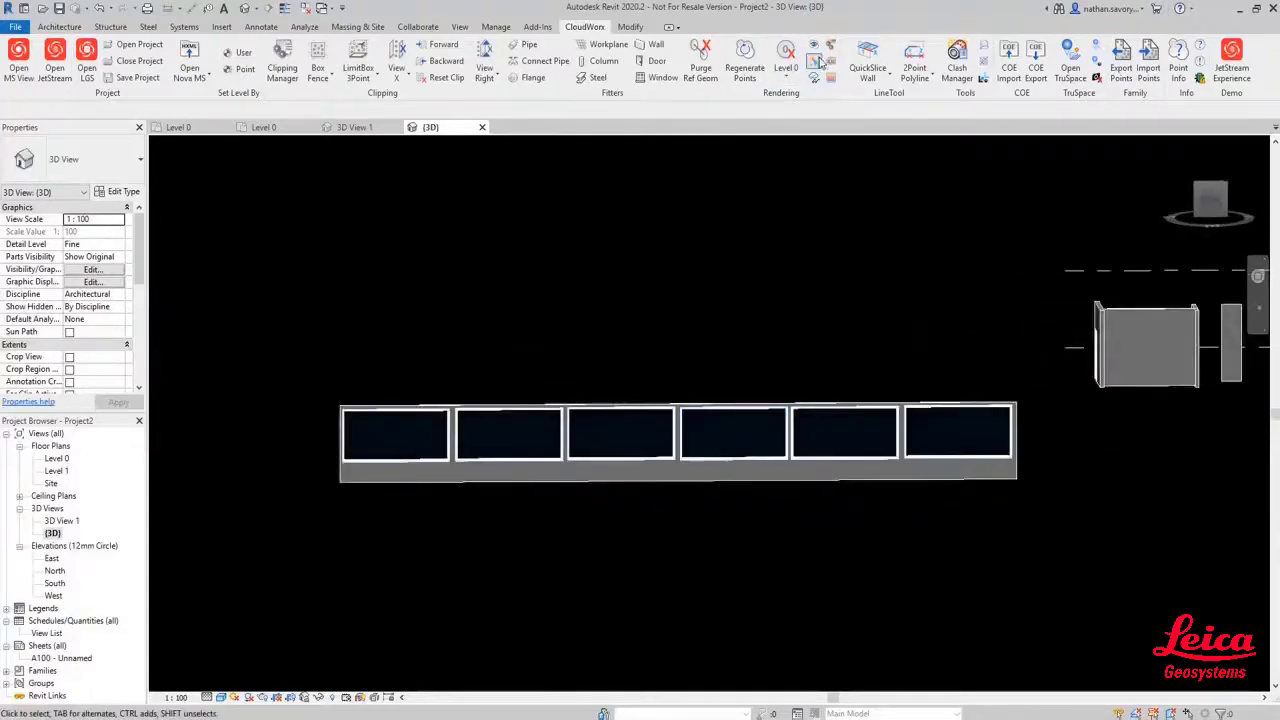